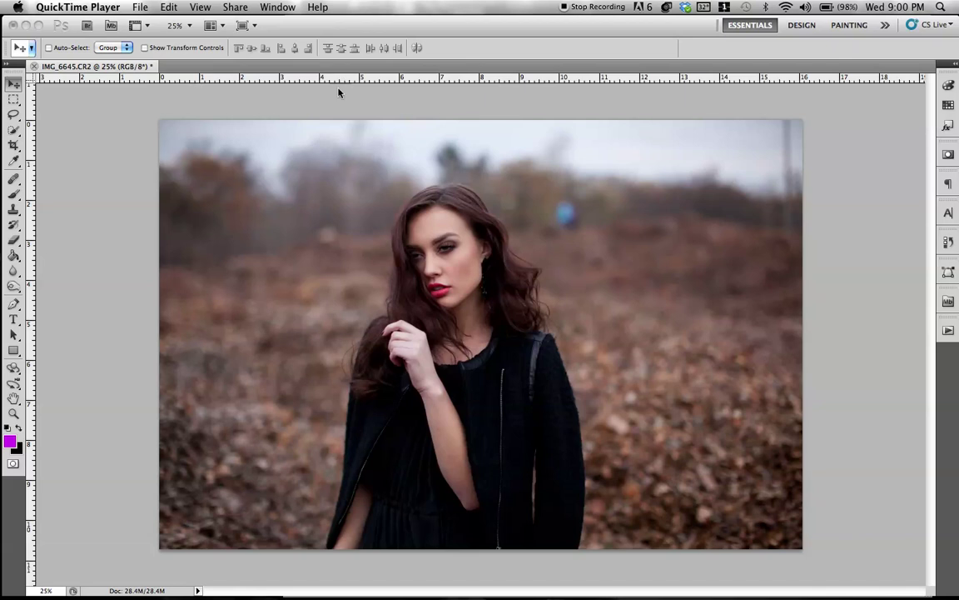
Step: Choose the Brush tool and add a new layer above the Background with the Overlay blend mode
left_click(350, 128)
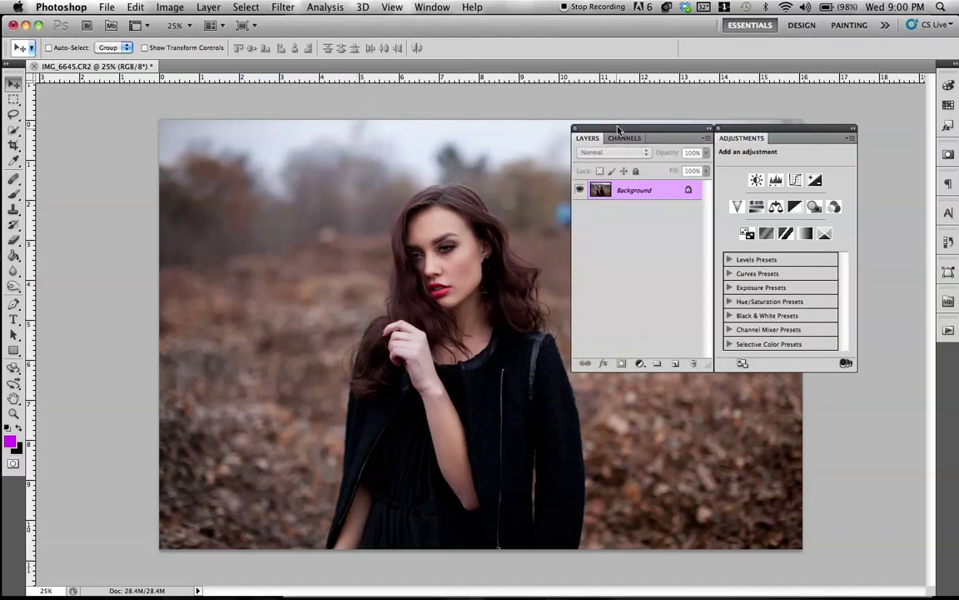
left_click_drag(618, 130, 630, 129)
left_click_drag(752, 130, 763, 130)
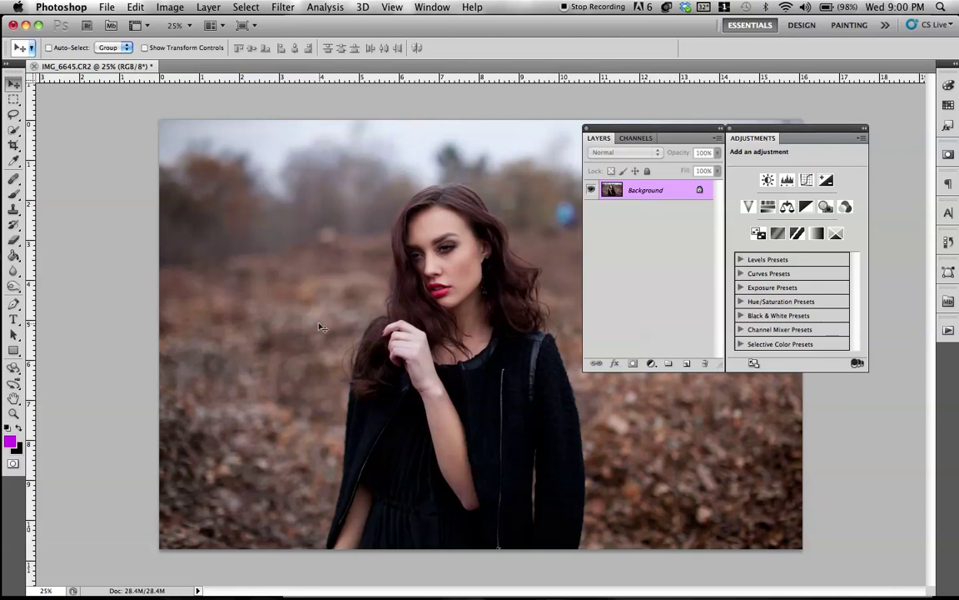
left_click(13, 194)
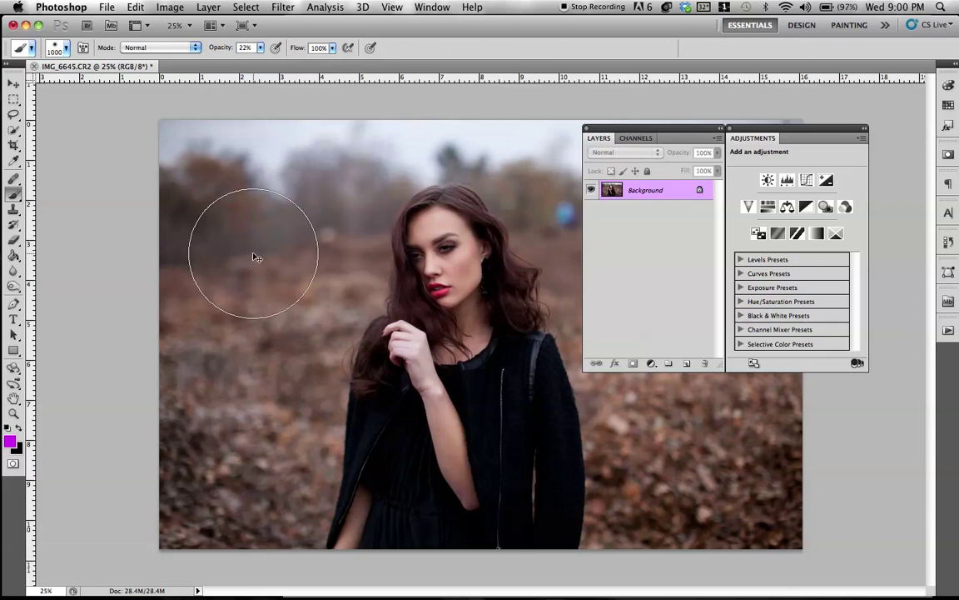
key("super+shift+n")
key("Return")
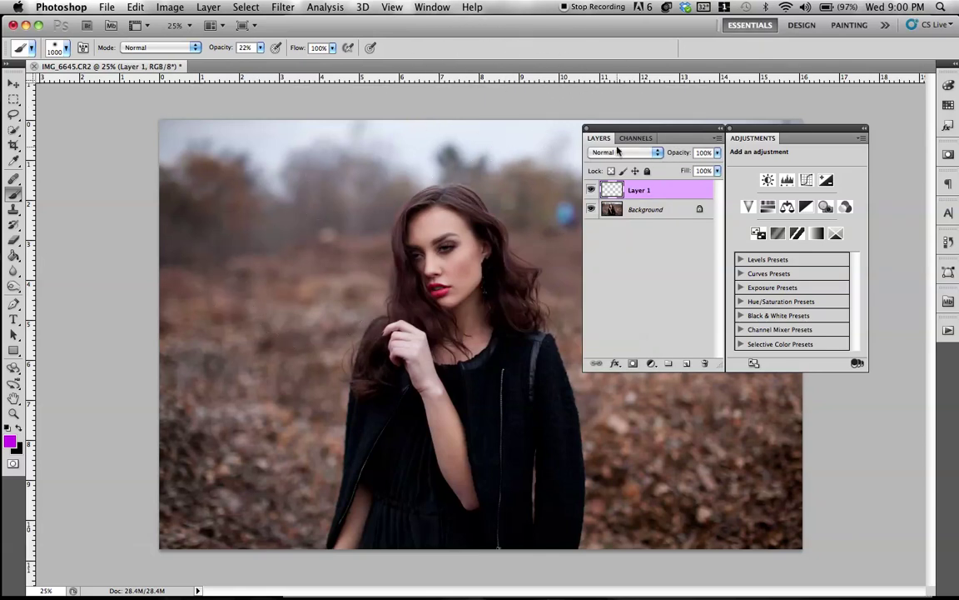
left_click(657, 154)
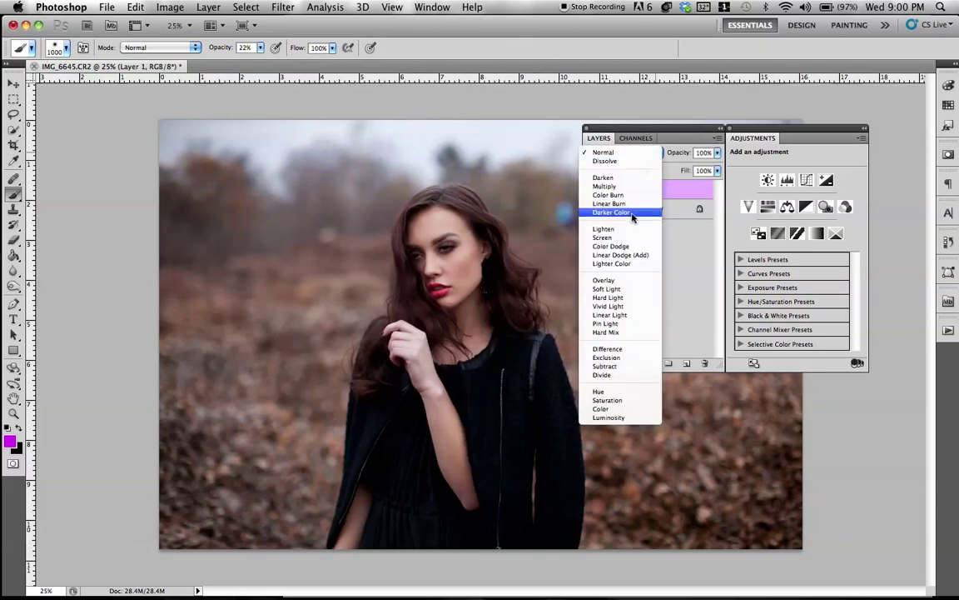
left_click(617, 281)
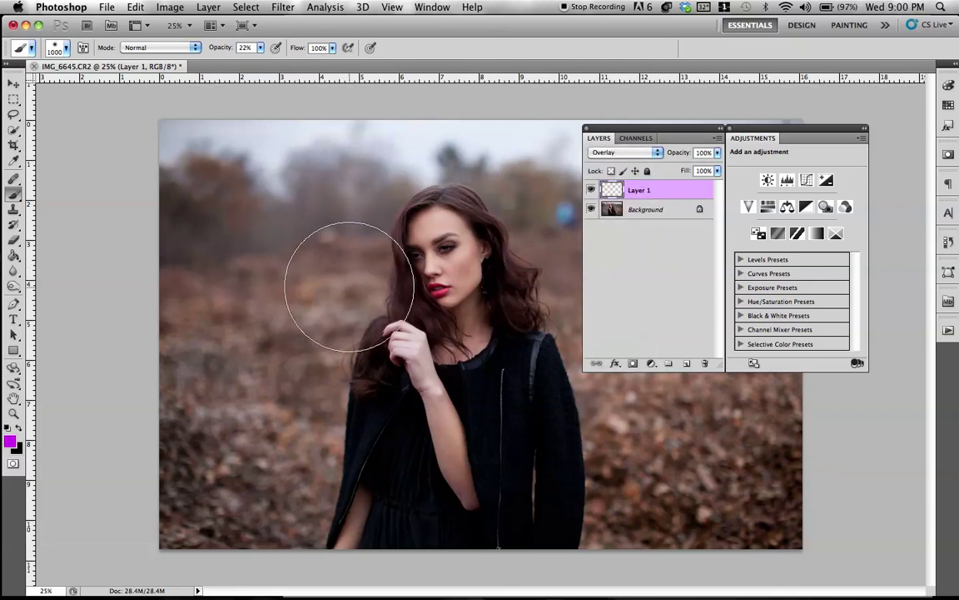
Step: Set the foreground colour to purple a142bd and the brush opacity to 11%
left_click(10, 441)
left_click_drag(756, 302, 701, 323)
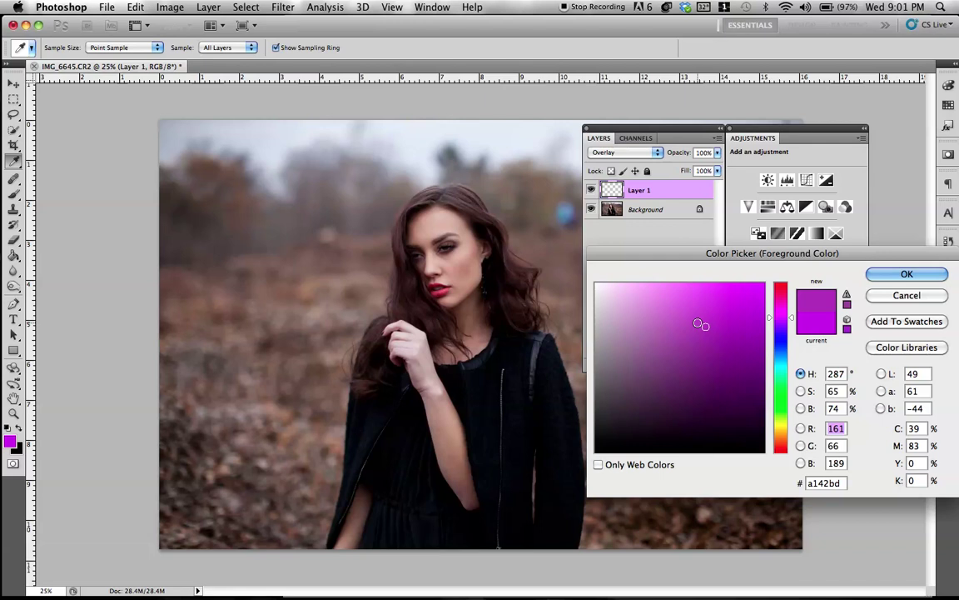
key("Return")
key("b")
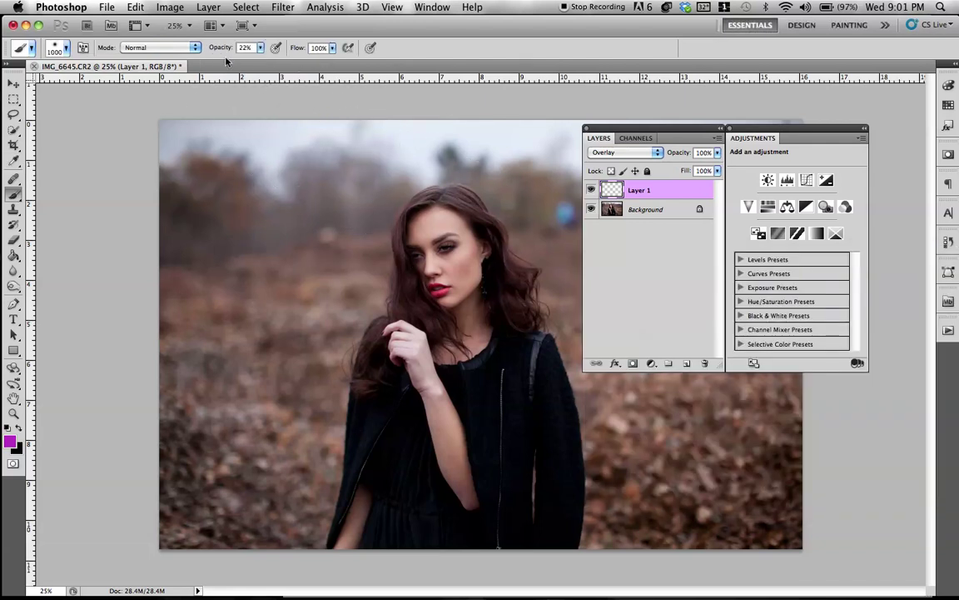
key("1")
key("1")
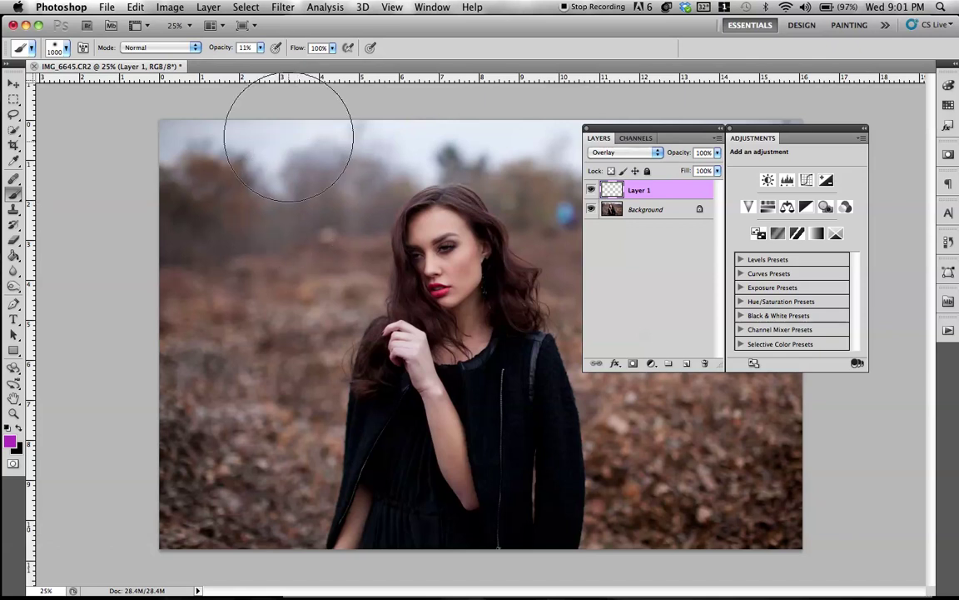
key("1")
key("1")
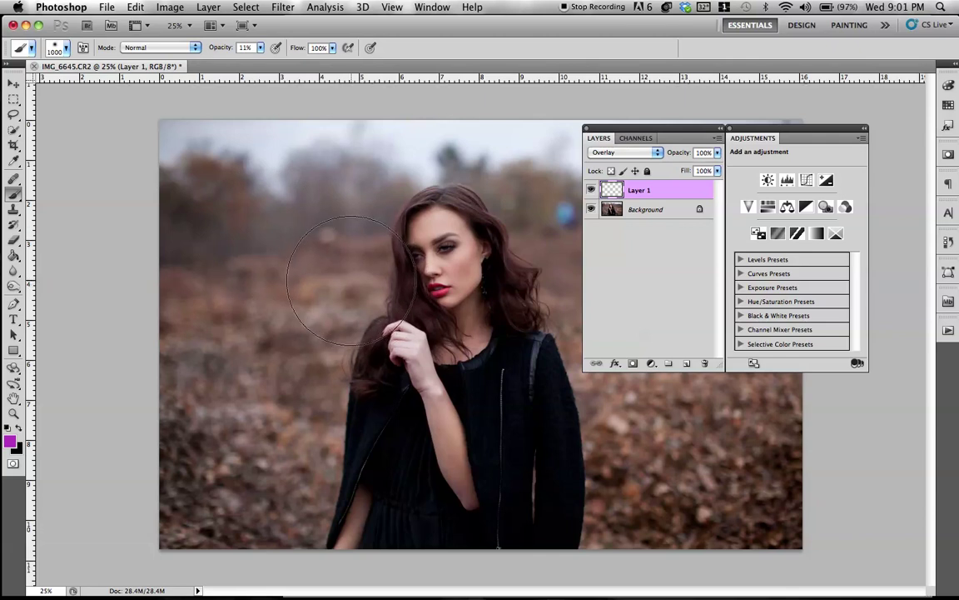
Step: Paint soft purple over the foliage, distant trees and fallen leaves on both sides of the woman, undoing any excess stroke
mouse_move(364, 341)
left_mouse_down()
mouse_move(362, 425)
mouse_move(351, 325)
mouse_move(338, 301)
mouse_move(340, 259)
mouse_move(341, 293)
mouse_move(352, 280)
mouse_move(346, 423)
mouse_move(352, 290)
mouse_move(303, 444)
mouse_move(323, 333)
mouse_move(314, 472)
mouse_move(335, 241)
mouse_move(275, 297)
mouse_move(254, 398)
mouse_move(245, 196)
mouse_move(223, 357)
mouse_move(263, 415)
left_mouse_up()
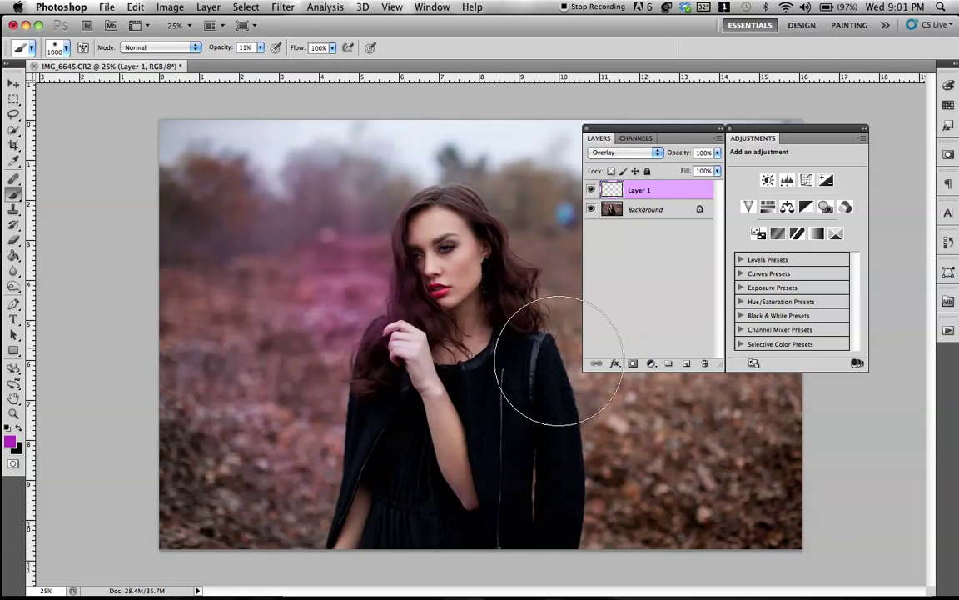
key("super+z")
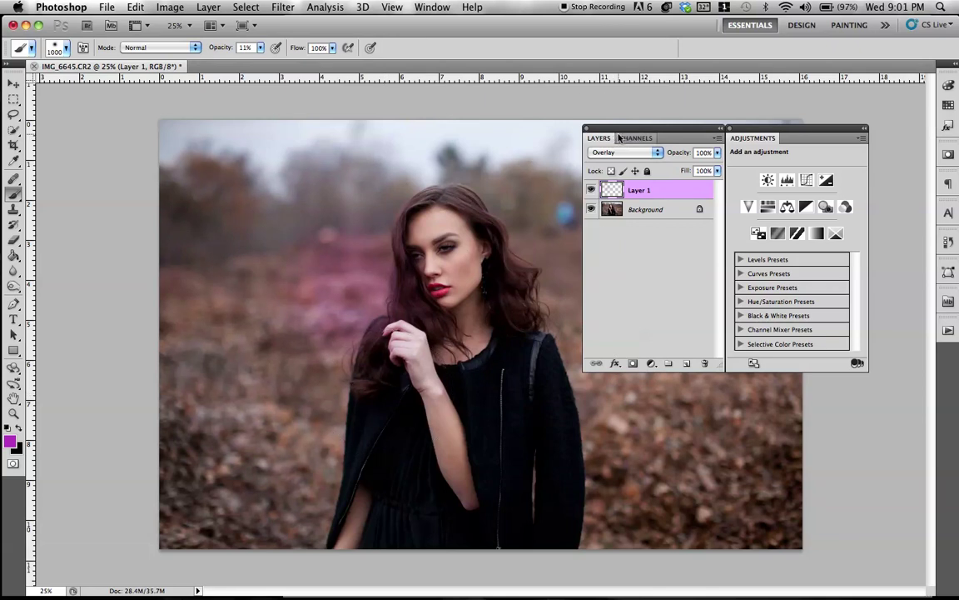
left_click_drag(619, 136, 726, 123)
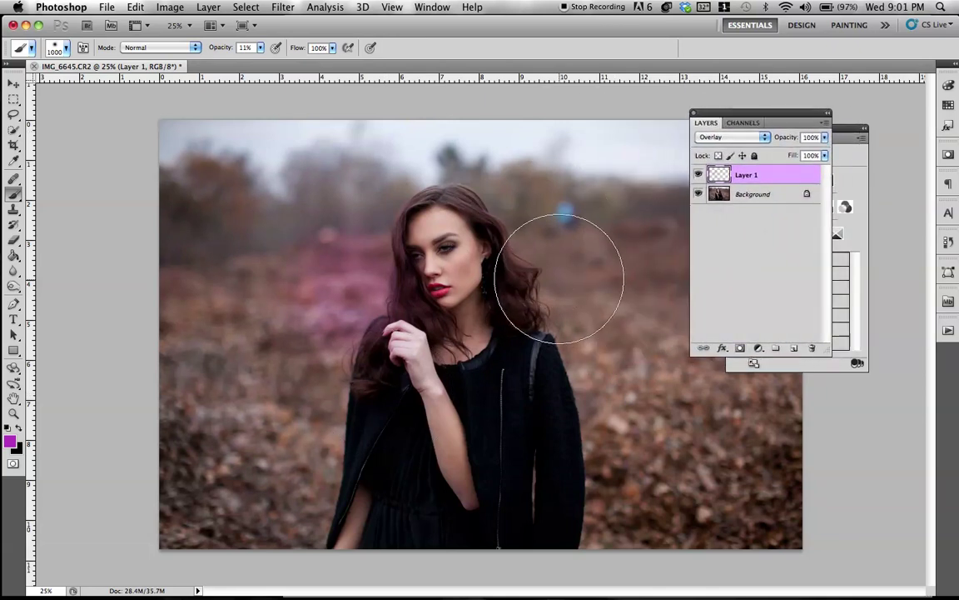
left_click_drag(559, 279, 607, 378)
left_click_drag(223, 196, 192, 168)
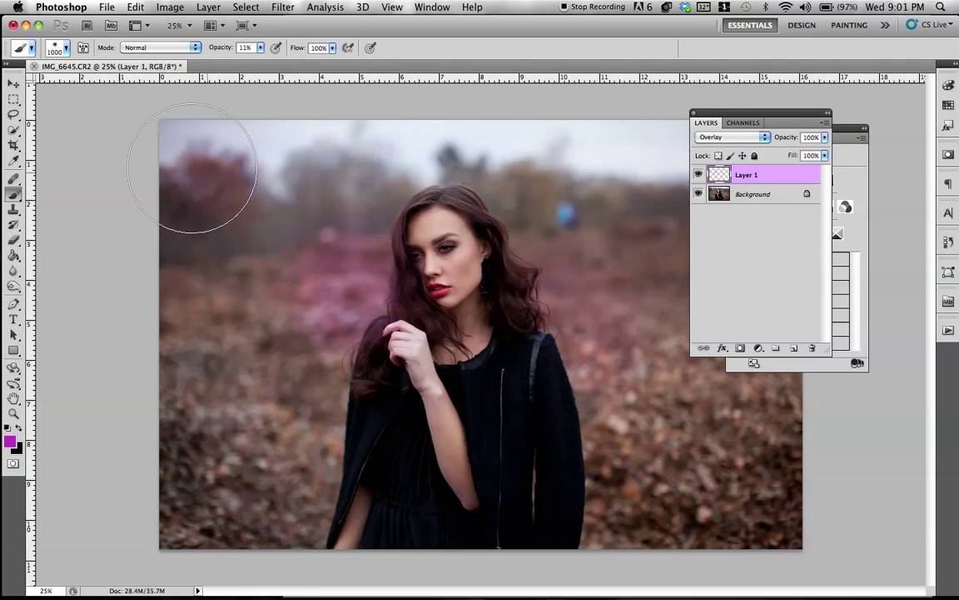
mouse_move(227, 417)
left_mouse_down()
mouse_move(269, 392)
mouse_move(312, 426)
mouse_move(287, 483)
left_mouse_up()
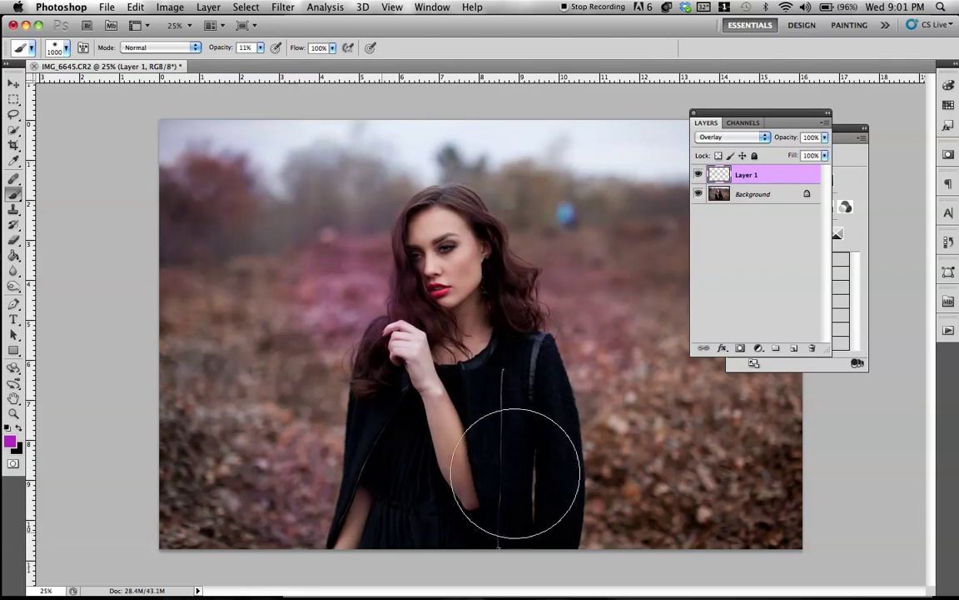
mouse_move(516, 472)
left_mouse_down()
mouse_move(604, 467)
mouse_move(605, 408)
left_mouse_up()
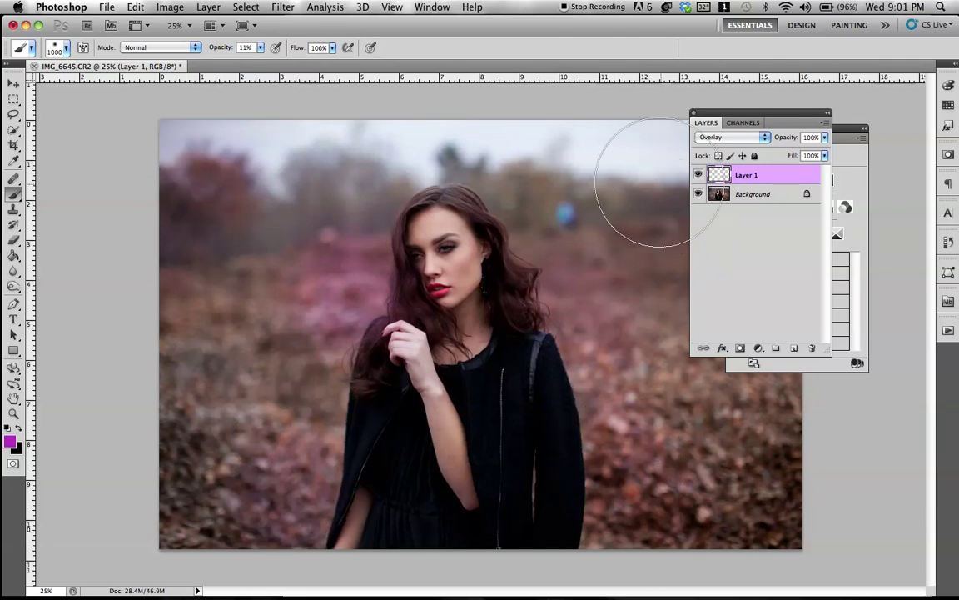
Step: Compare the photo with and without the purple layer and reduce that layer's opacity to 81%
left_click_drag(757, 117, 823, 120)
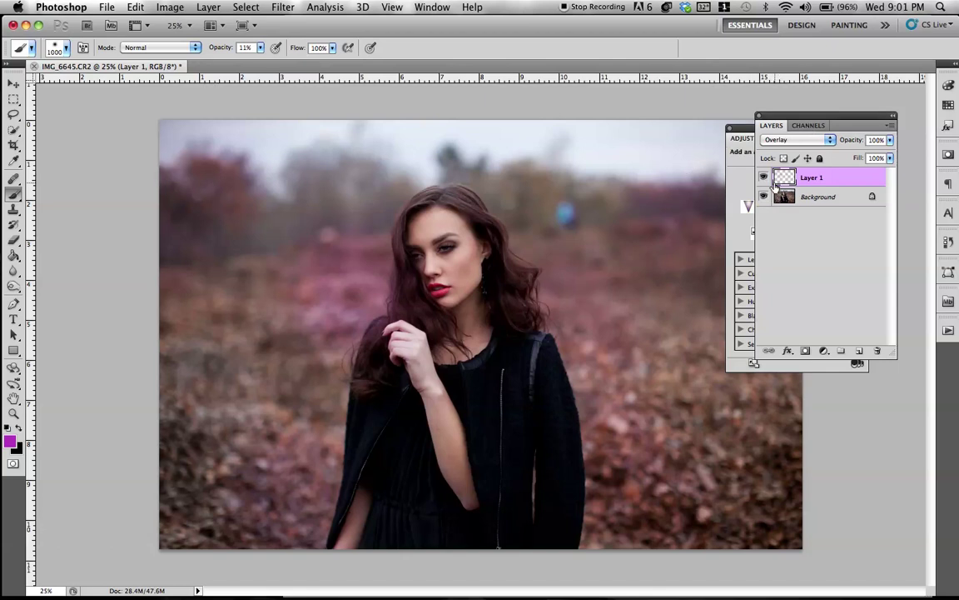
left_click(764, 178)
left_click(764, 178)
left_click_drag(790, 116, 706, 123)
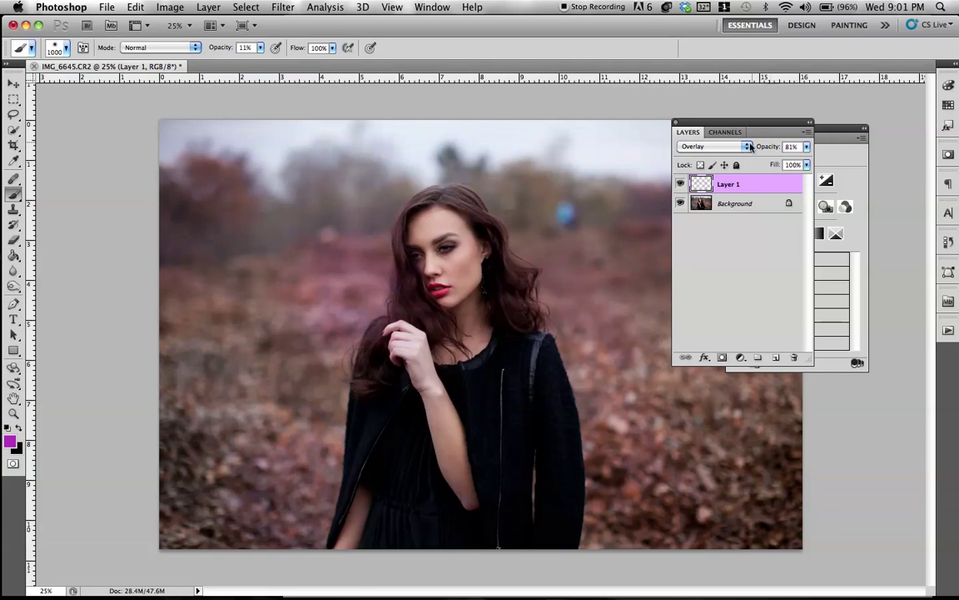
Step: Add a second layer in Overlay mode and sample dark red 7e2931 from the woman's lips as foreground colour
key("super+shift+n")
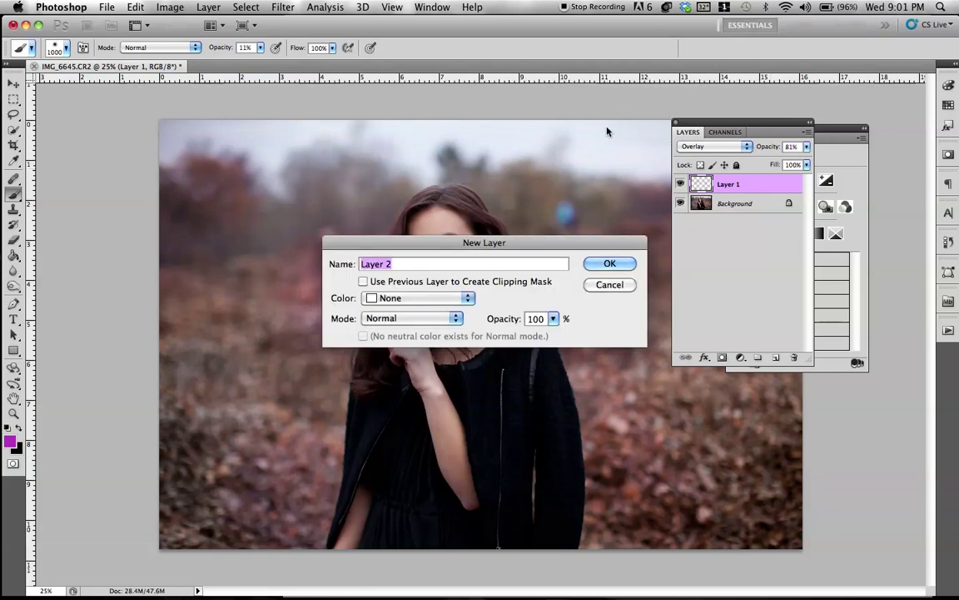
key("Return")
left_click(10, 441)
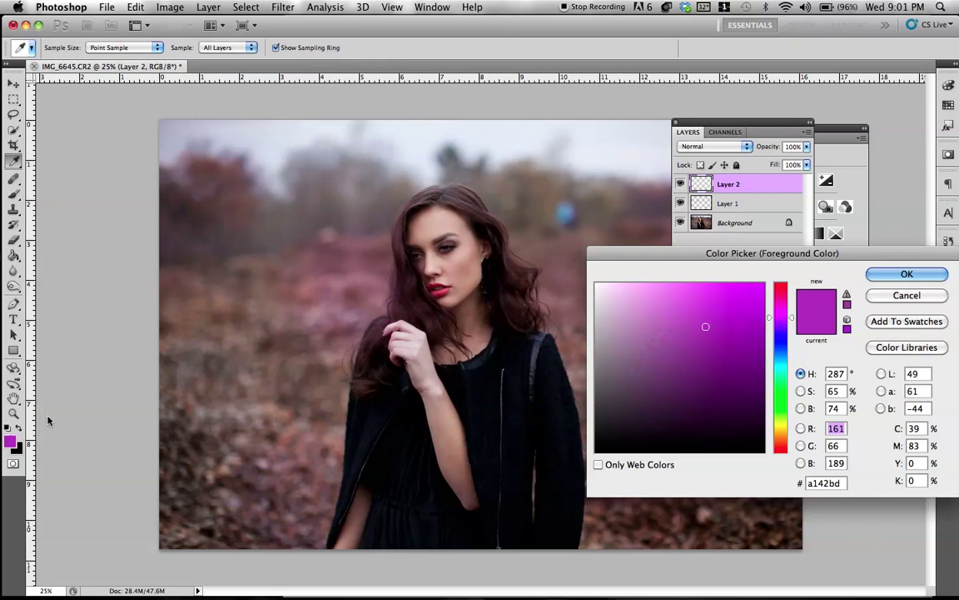
left_click(445, 292)
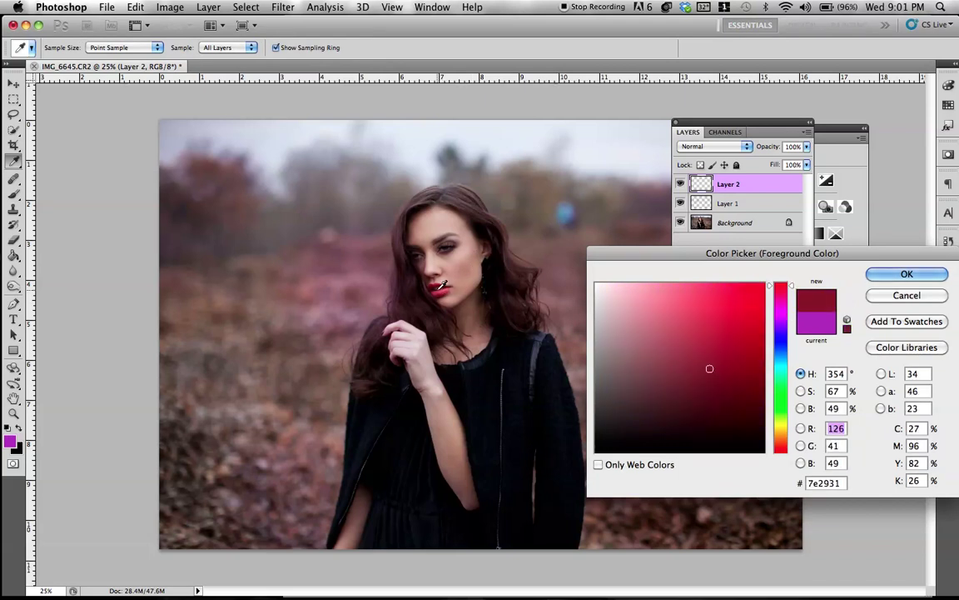
key("Return")
left_click(704, 148)
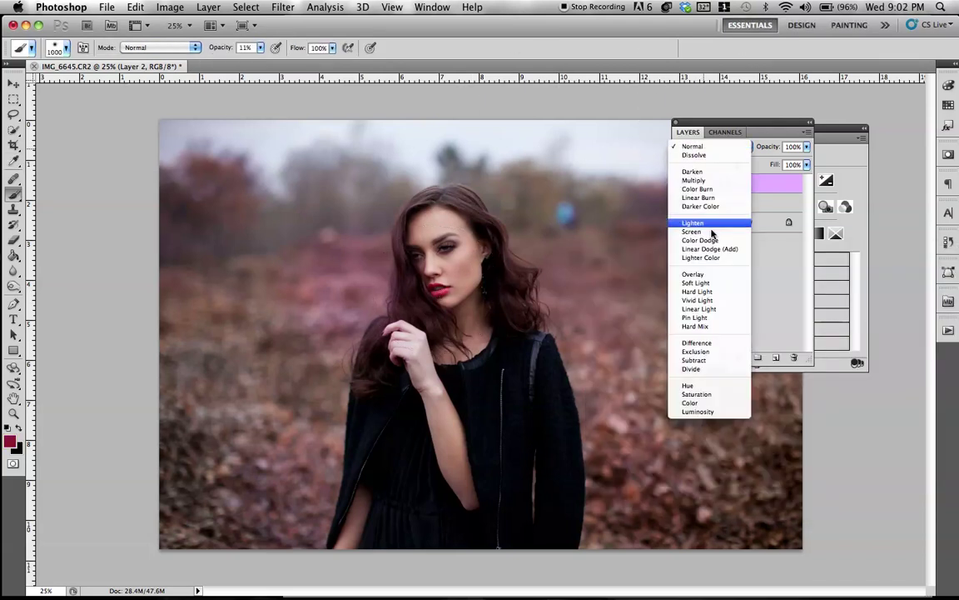
left_click(704, 273)
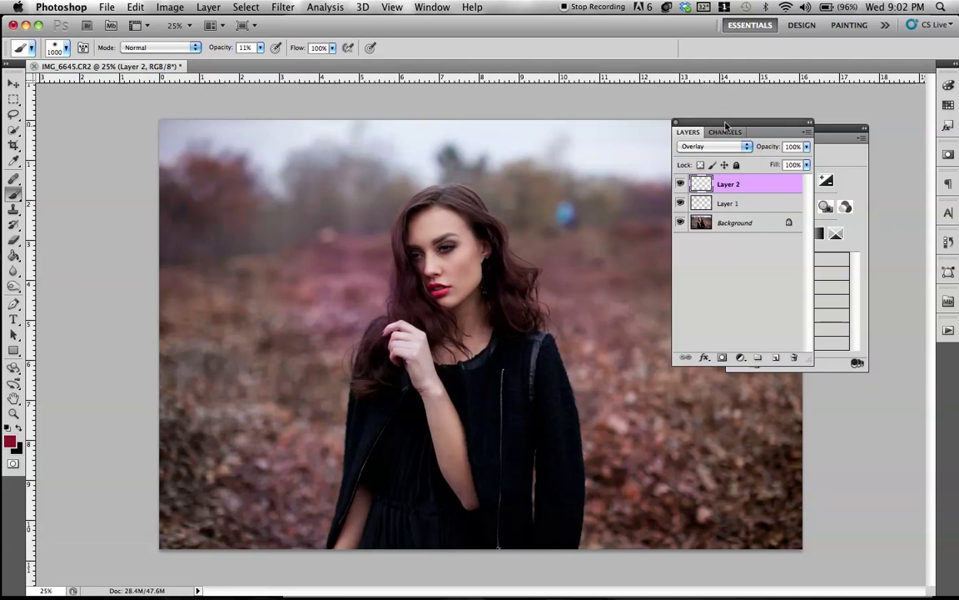
Step: Try painting dark red over the foliage beside the woman at 33% brush opacity
left_click_drag(732, 123, 677, 118)
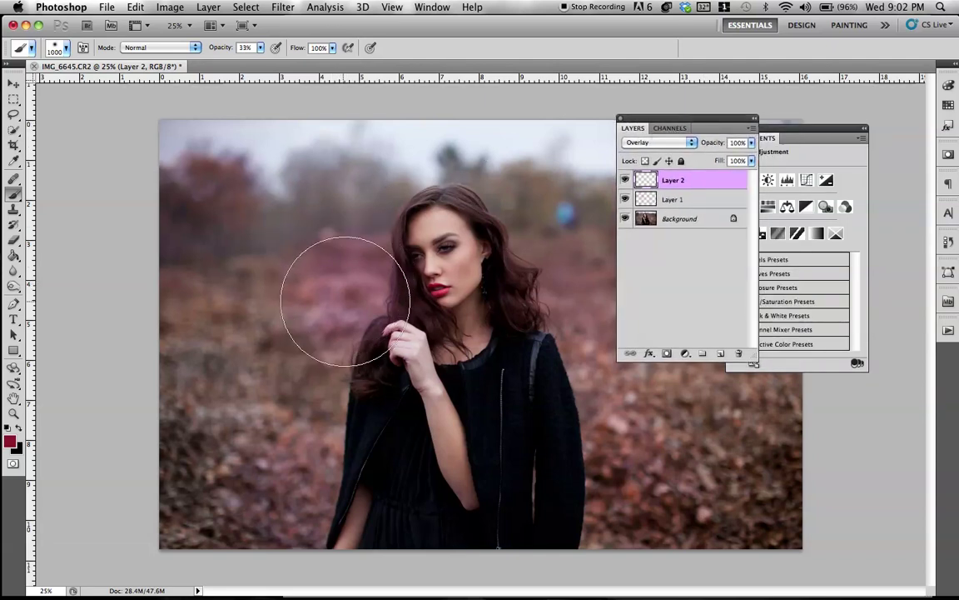
left_click(345, 299)
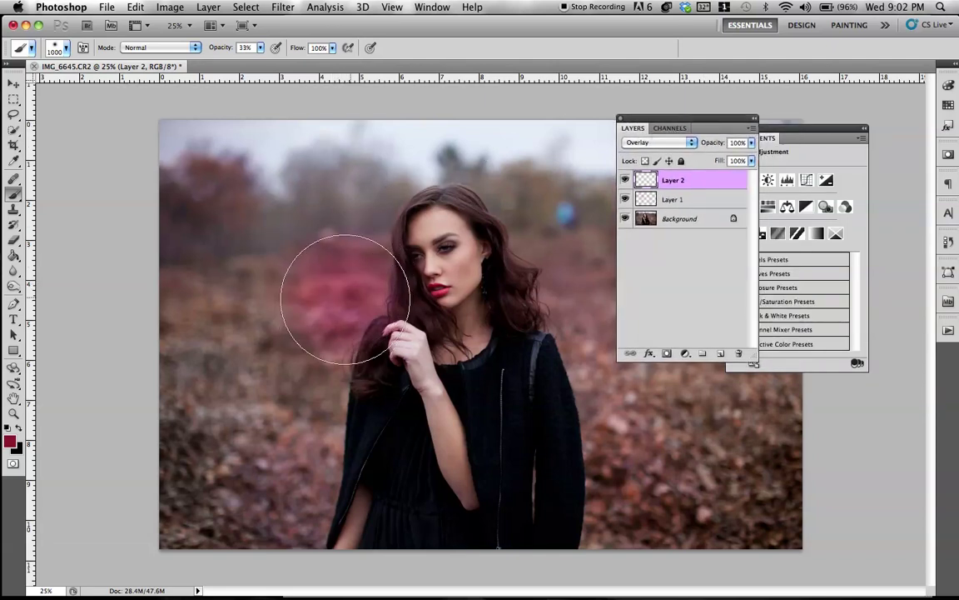
key("super+z")
left_click(341, 360)
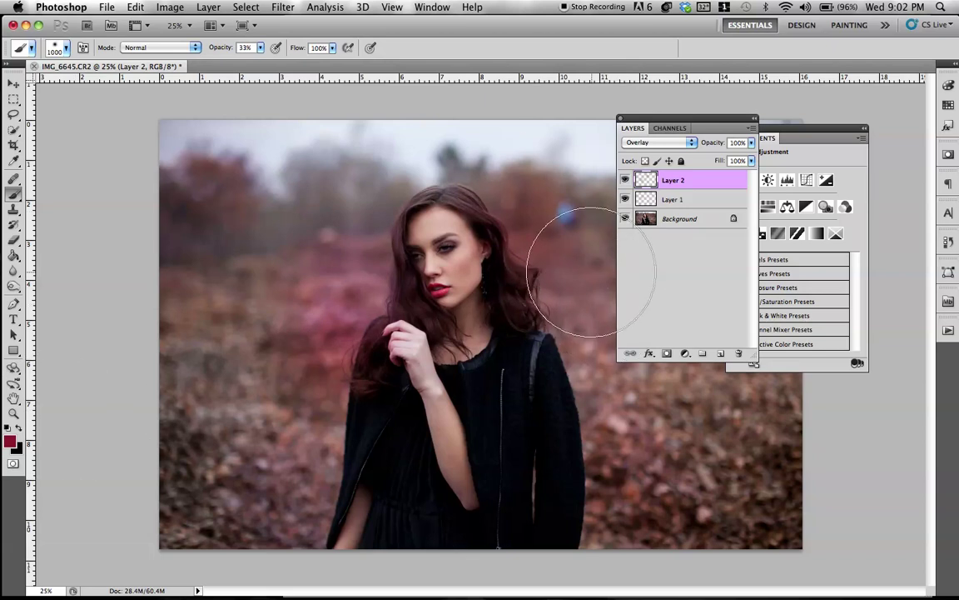
left_click_drag(329, 291, 279, 346)
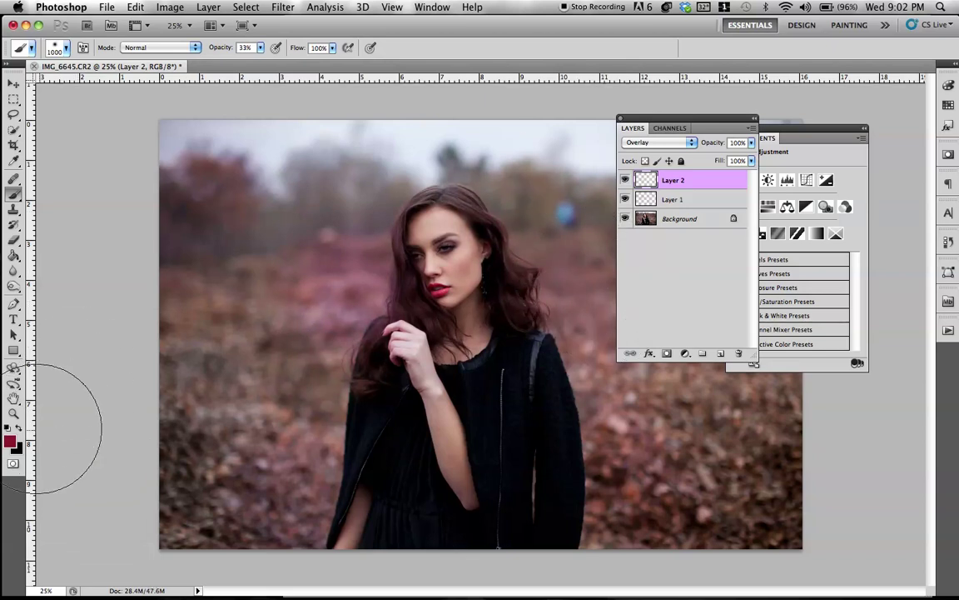
Step: Change the foreground colour to bright red ff3346 and test it on the foliage beside the woman, undoing the stroke
left_click(10, 441)
left_click_drag(707, 333, 731, 274)
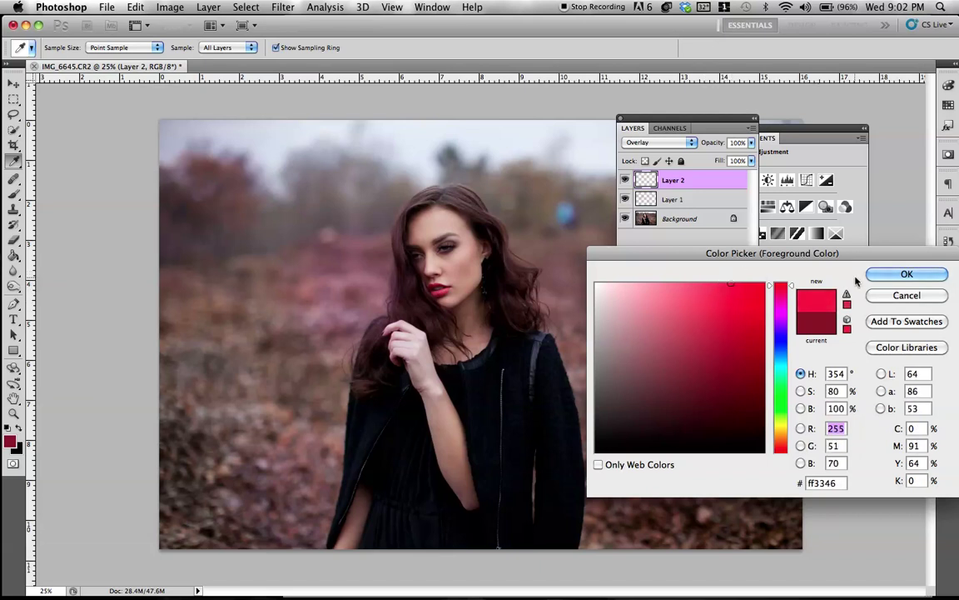
left_click(907, 274)
left_click_drag(287, 299, 337, 321)
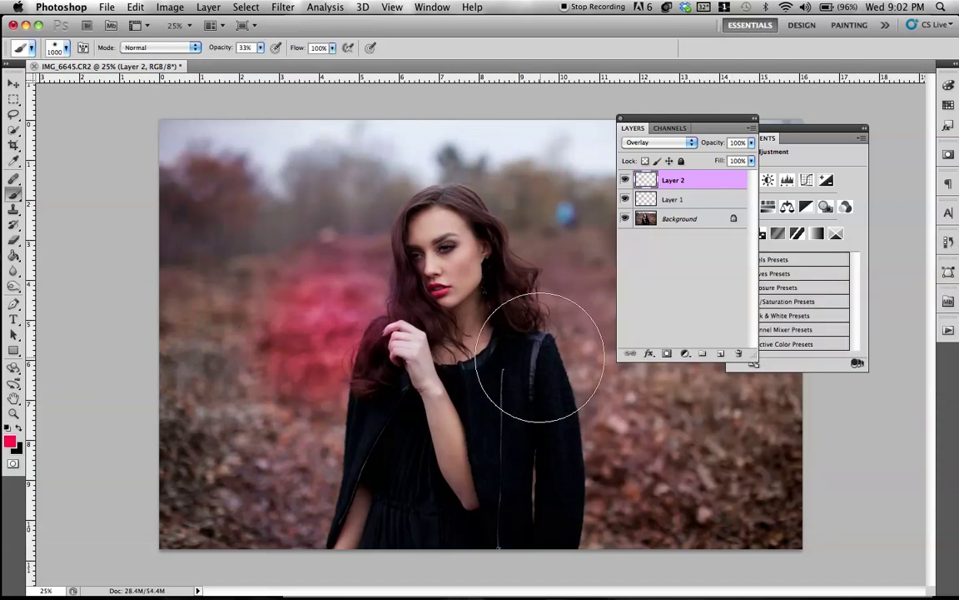
key("super+z")
Step: Set the brush size to 1100 and opacity to 22%, and paint bright red over the foliage on both sides of the woman
key("bracketright")
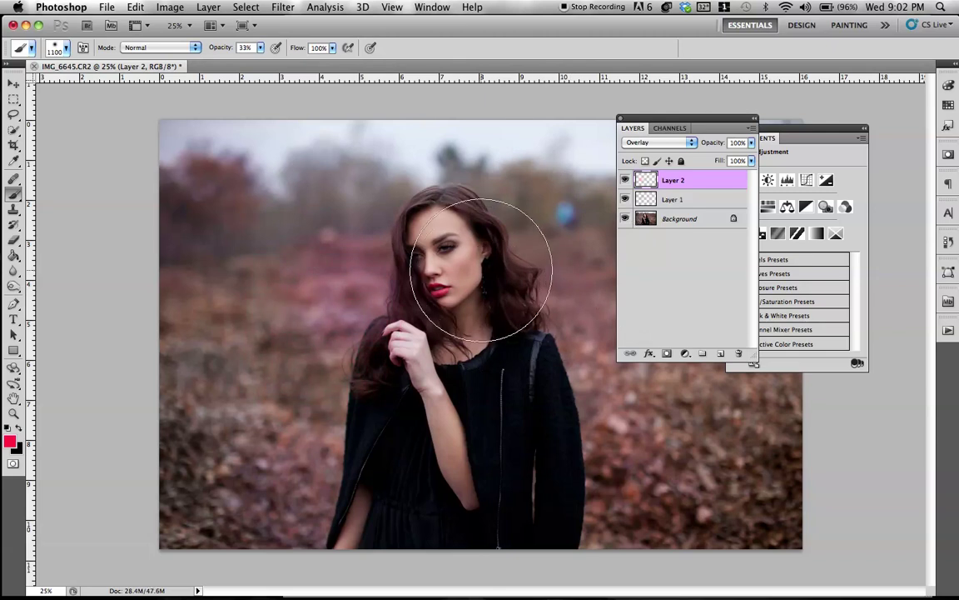
key("2")
key("2")
left_click_drag(327, 327, 341, 310)
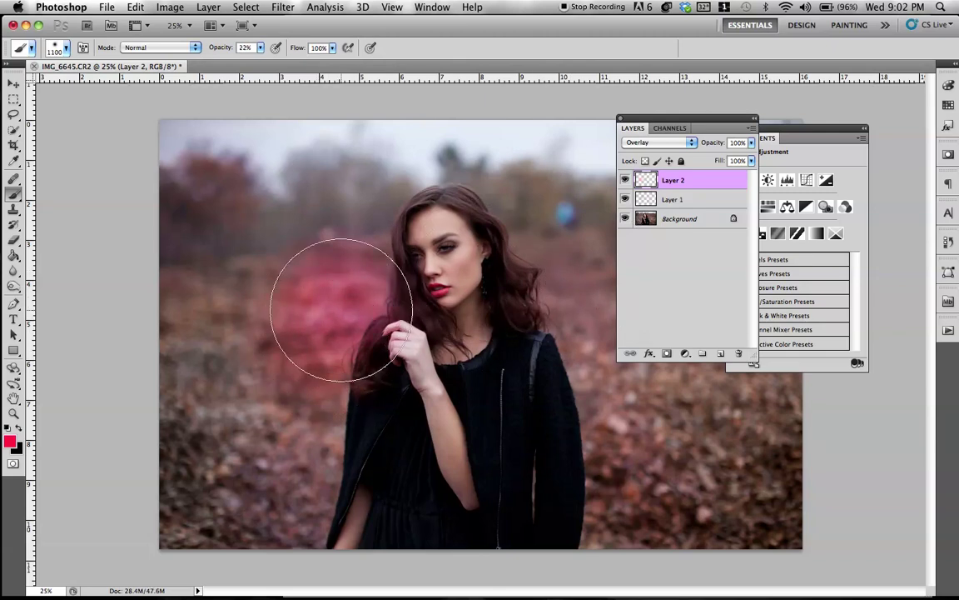
left_click_drag(680, 122, 763, 109)
mouse_move(602, 376)
left_mouse_down()
mouse_move(596, 359)
mouse_move(599, 369)
left_mouse_up()
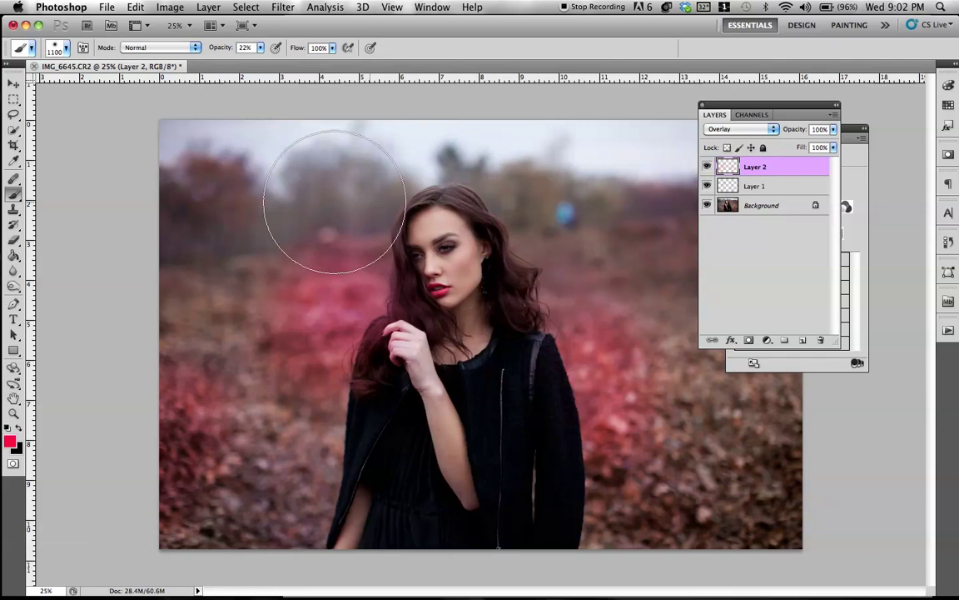
left_click_drag(334, 203, 311, 187)
key("super+z")
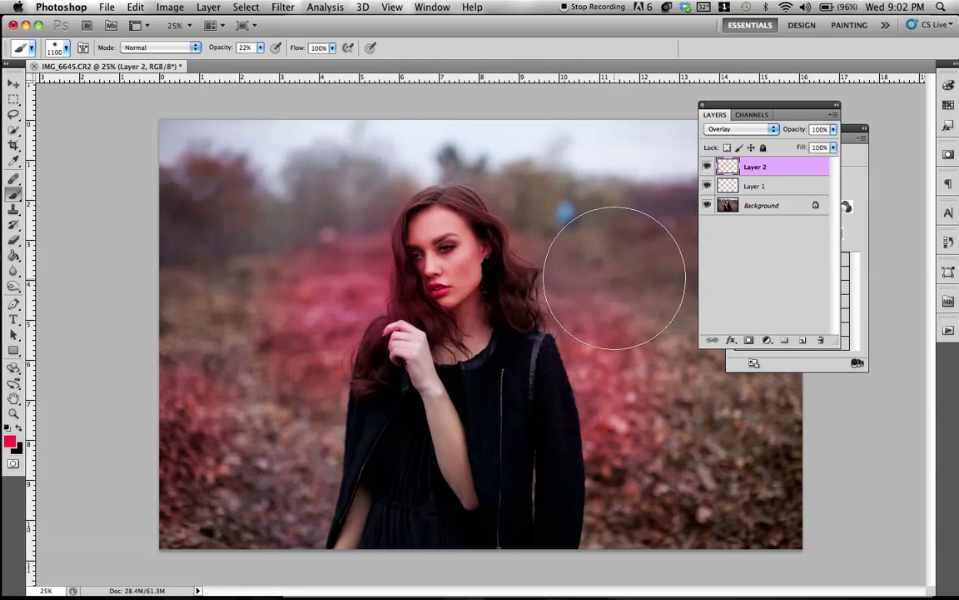
left_click(580, 301)
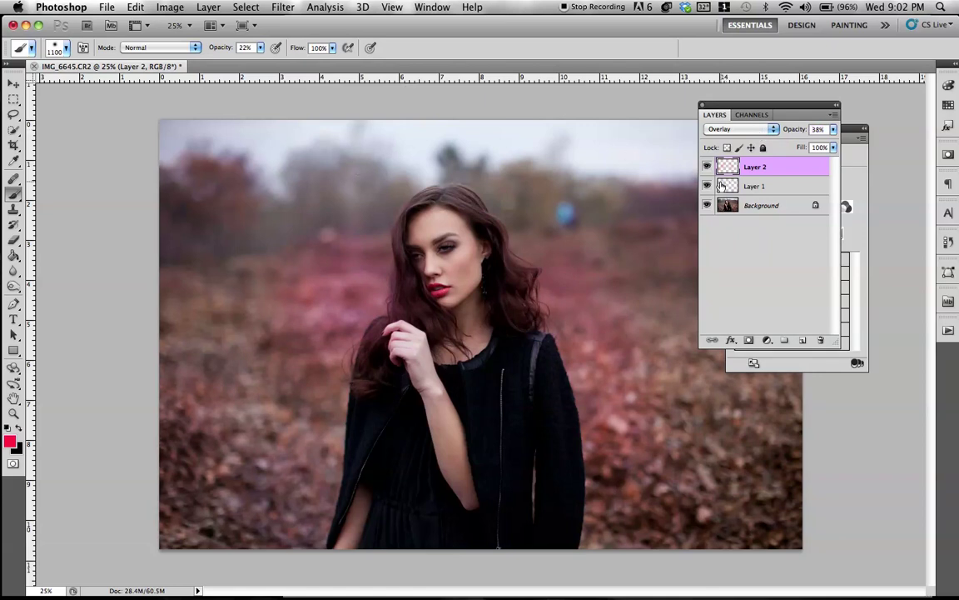
Step: Reduce Layer 2's opacity to 38% and group it with Layer 1
left_click(751, 187, "shift")
key("super+g")
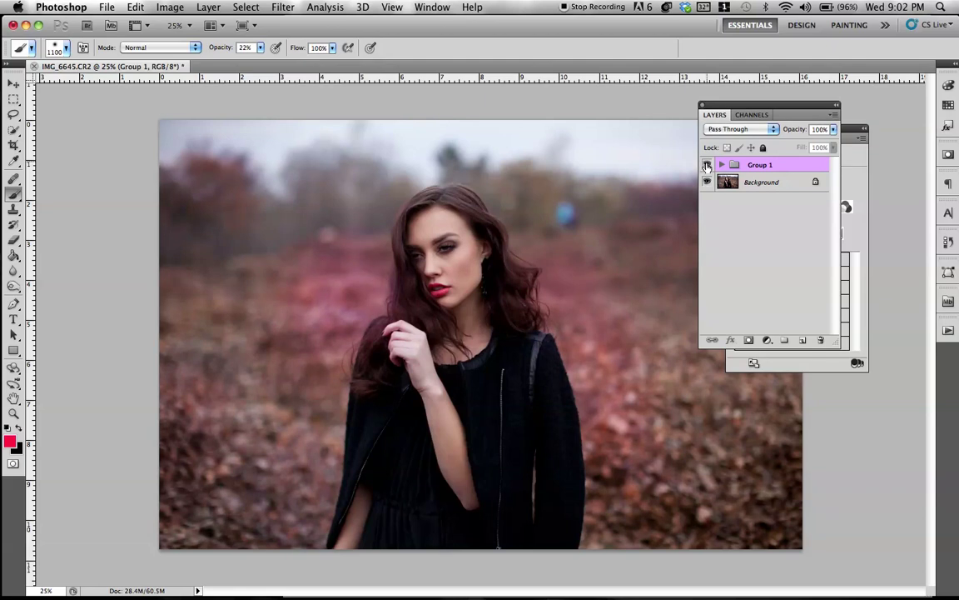
Step: Expand Group 1 and add a new layer directly above Layer 2
left_click(722, 165)
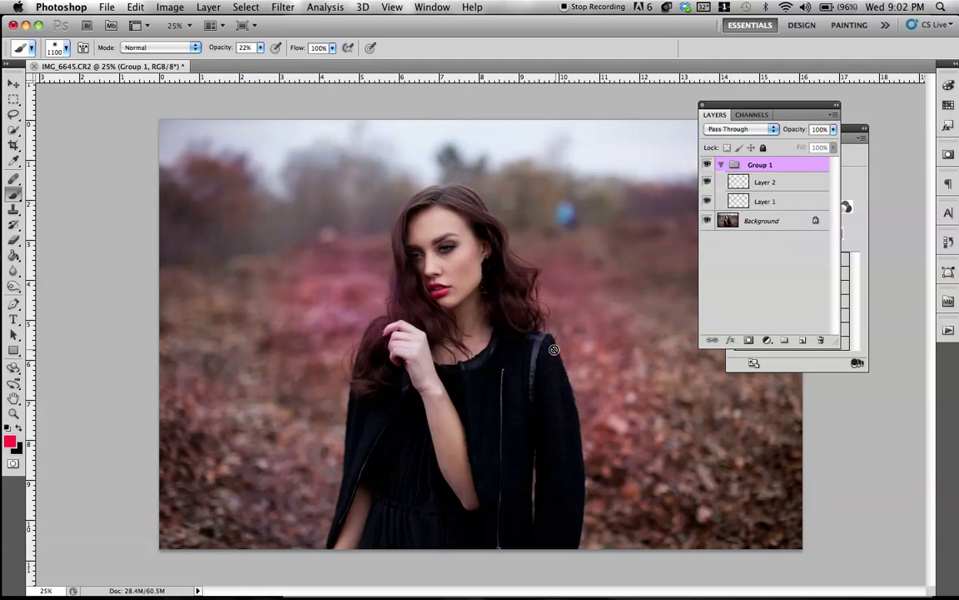
left_click(749, 182)
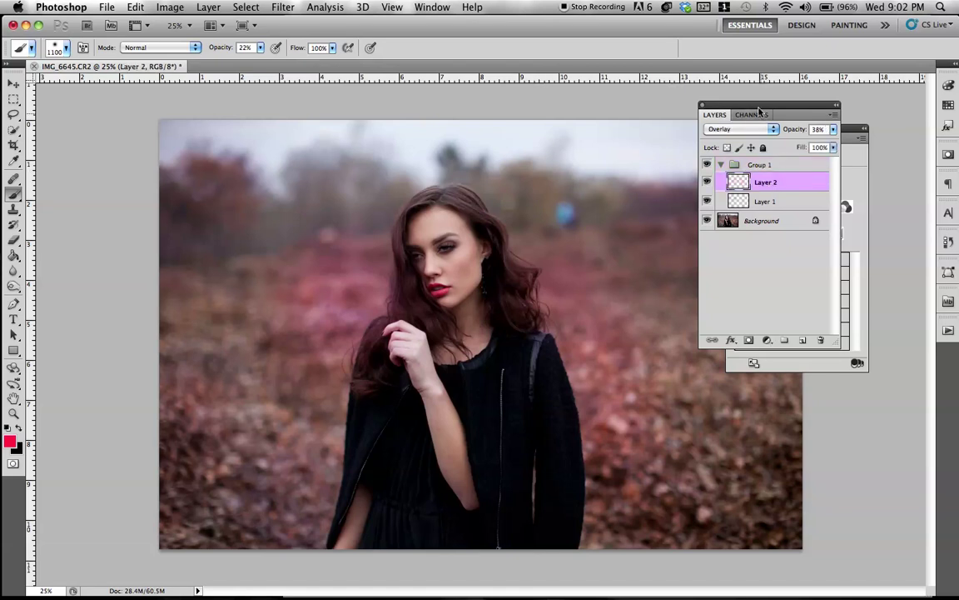
left_click_drag(762, 104, 686, 122)
key("super+shift+n")
key("Return")
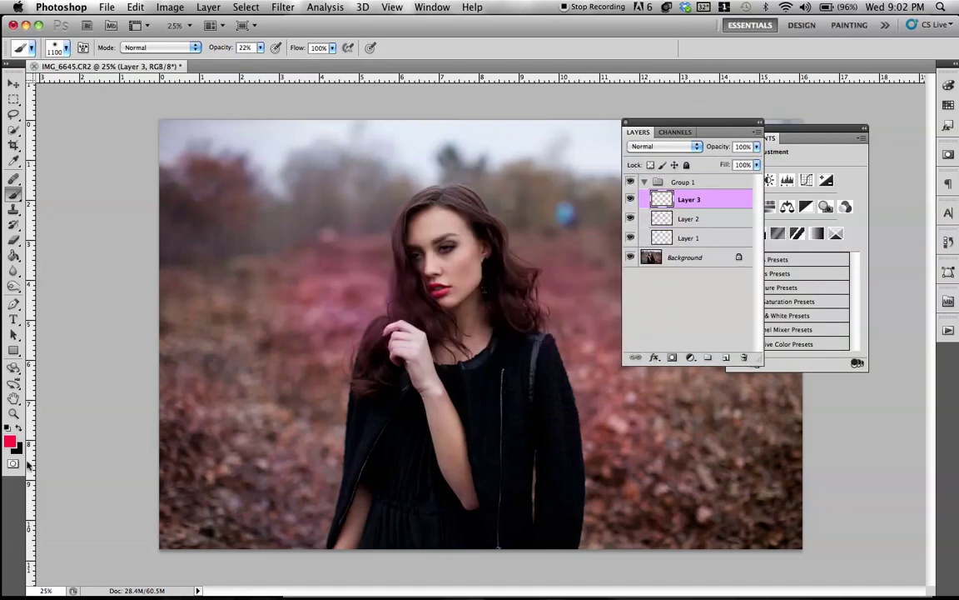
Step: Set the foreground colour to yellow fff333 and the new layer's blend mode to Screen
left_click(9, 441)
left_click_drag(779, 428, 779, 426)
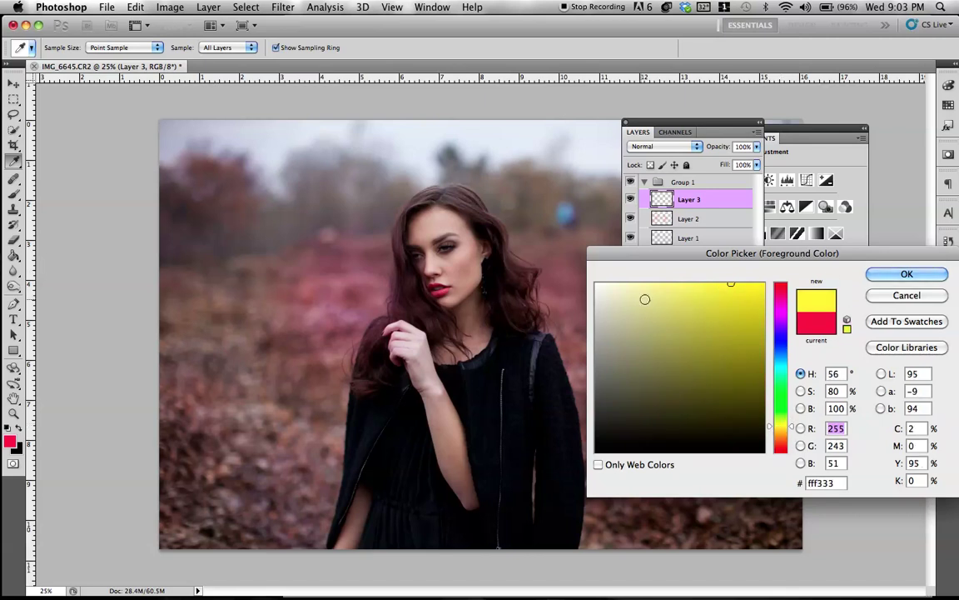
left_click(883, 277)
key("b")
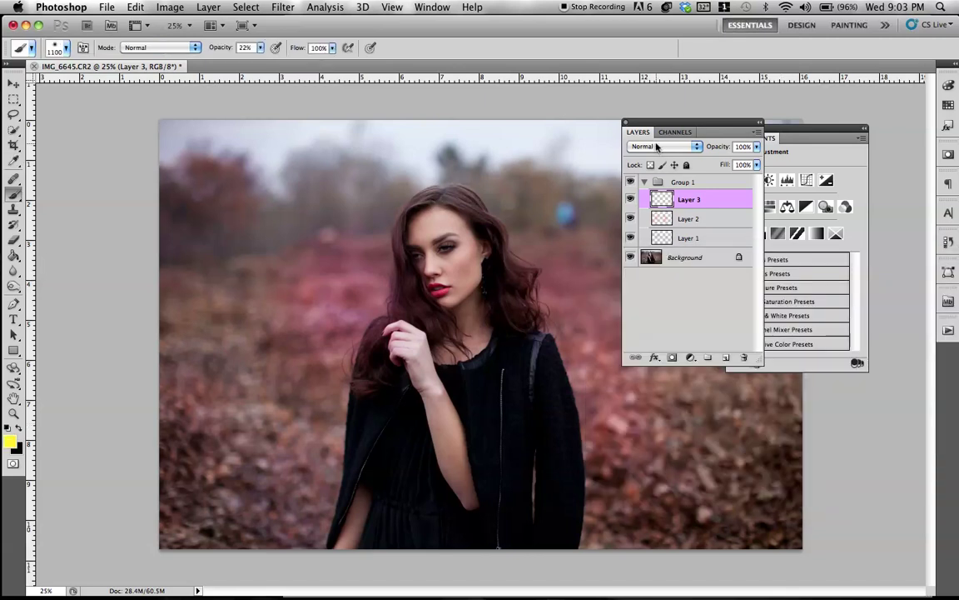
left_click(657, 147)
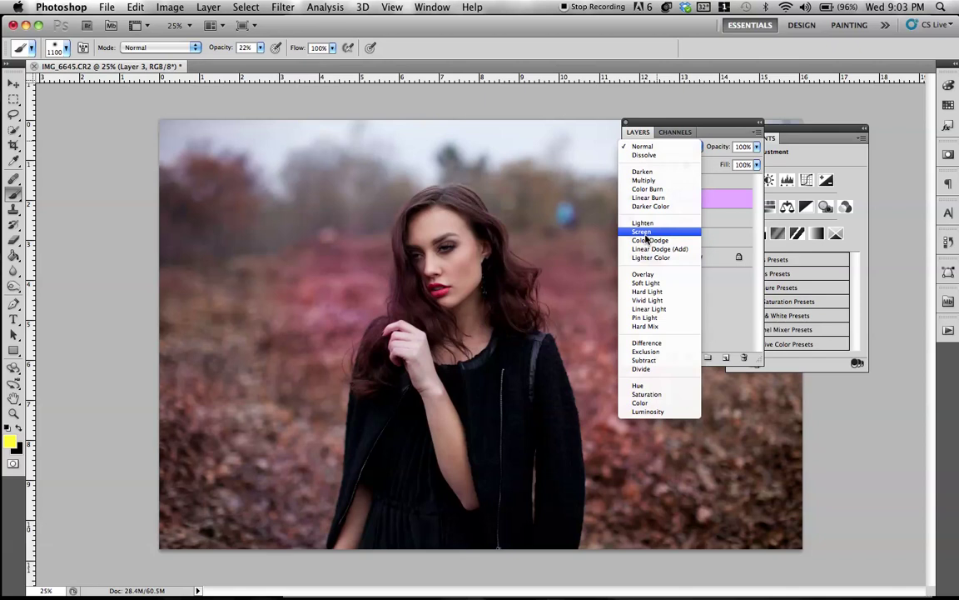
left_click(647, 238)
Step: Try painting yellow over the foliage beside the woman, undoing the strokes
left_click_drag(299, 350, 317, 370)
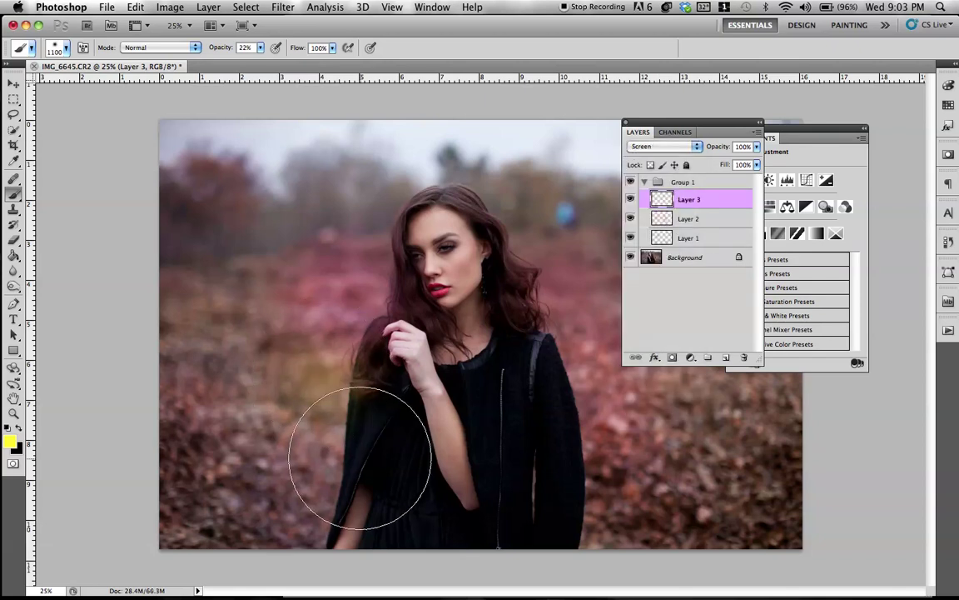
left_click_drag(279, 300, 303, 299)
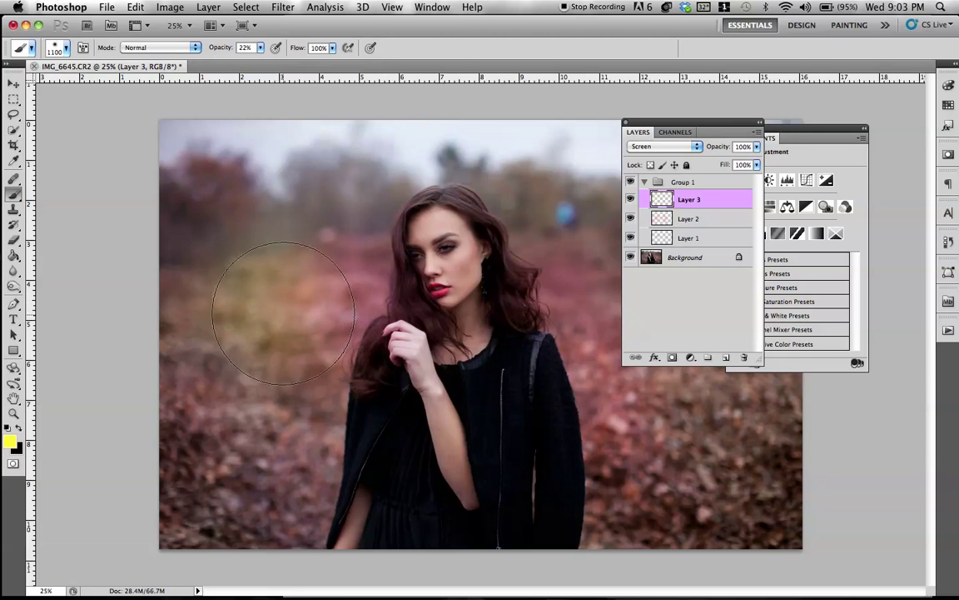
key("super+z")
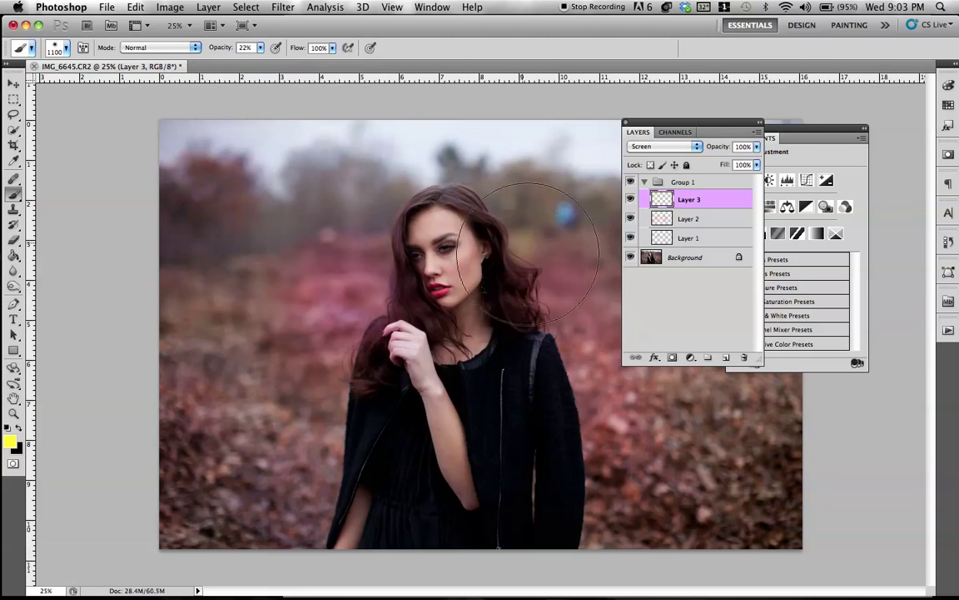
Step: Sample the skin tone of the woman's forearm and choose a light peach variation as the foreground colour
left_click(15, 443)
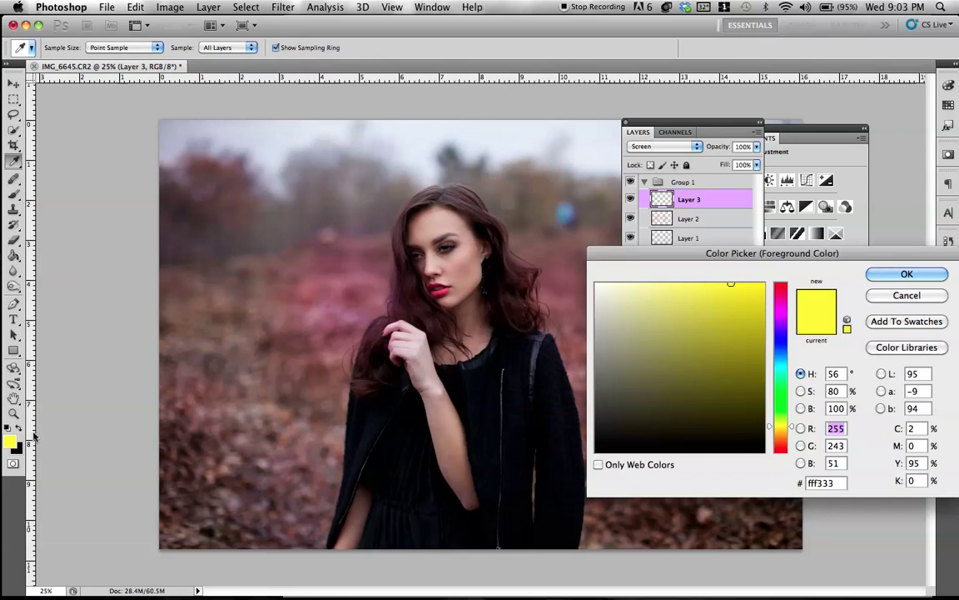
left_click(492, 219)
left_click(480, 309)
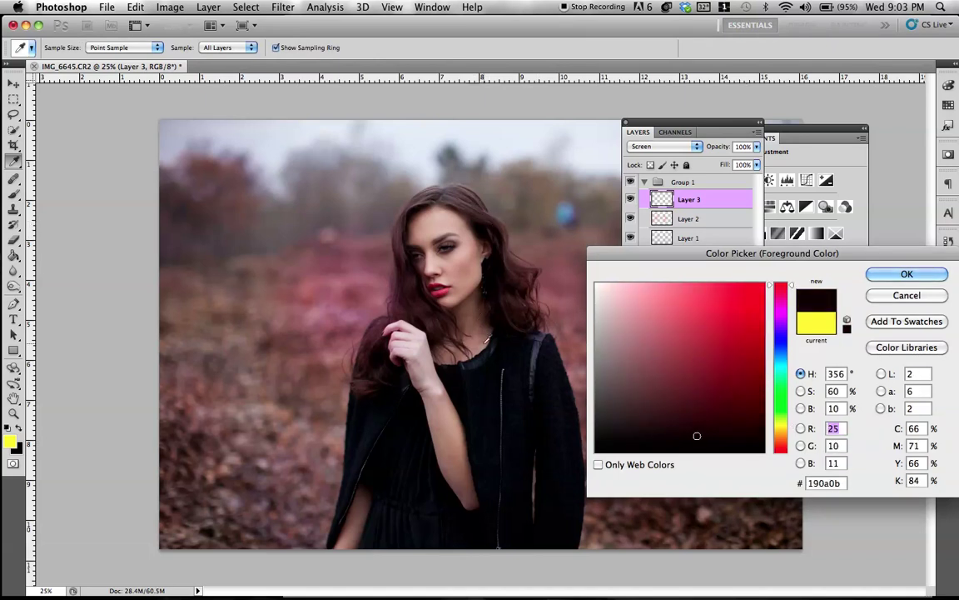
left_click(470, 327)
left_click(432, 398)
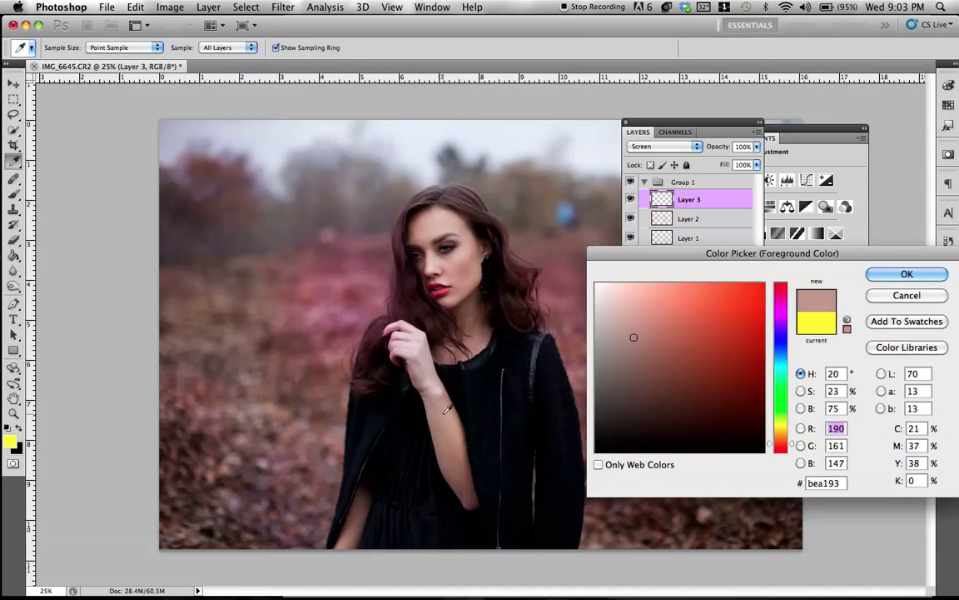
left_click(434, 395)
left_click(438, 379)
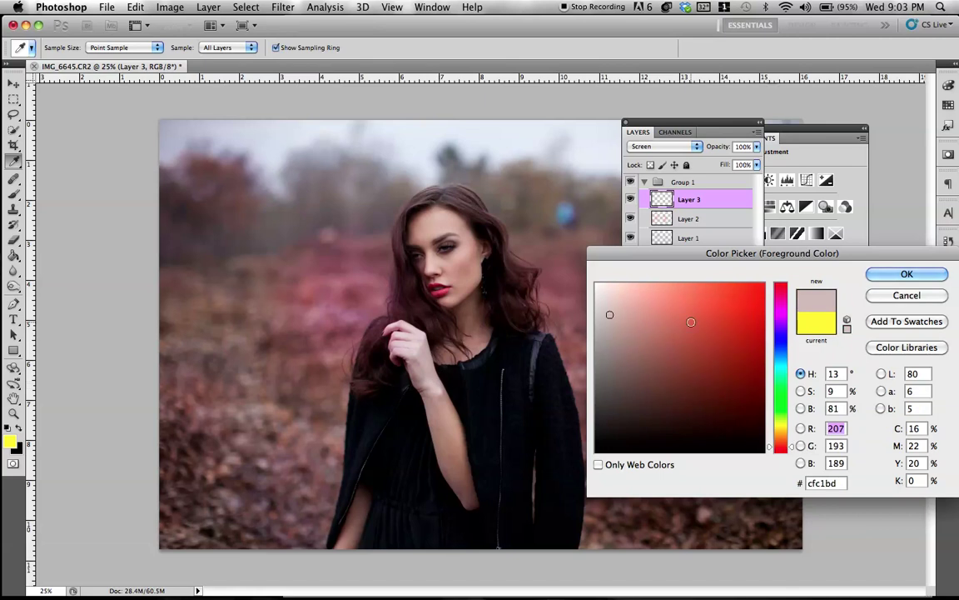
left_click(624, 298)
left_click(873, 277)
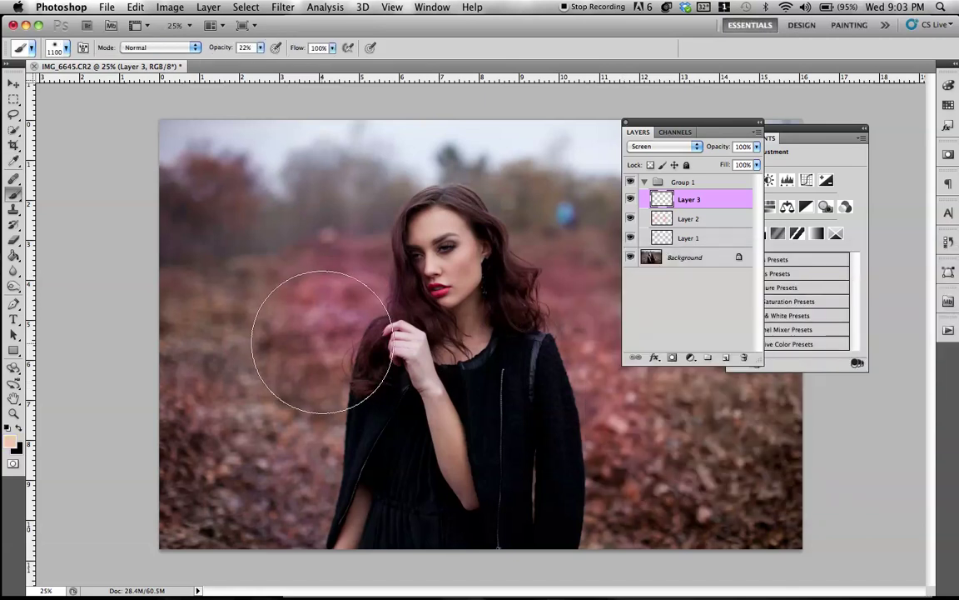
Step: Paint a soft pale pink haze on Layer 3 over the background foliage beside the woman, undoing an unwanted stroke
left_click_drag(294, 313, 386, 336)
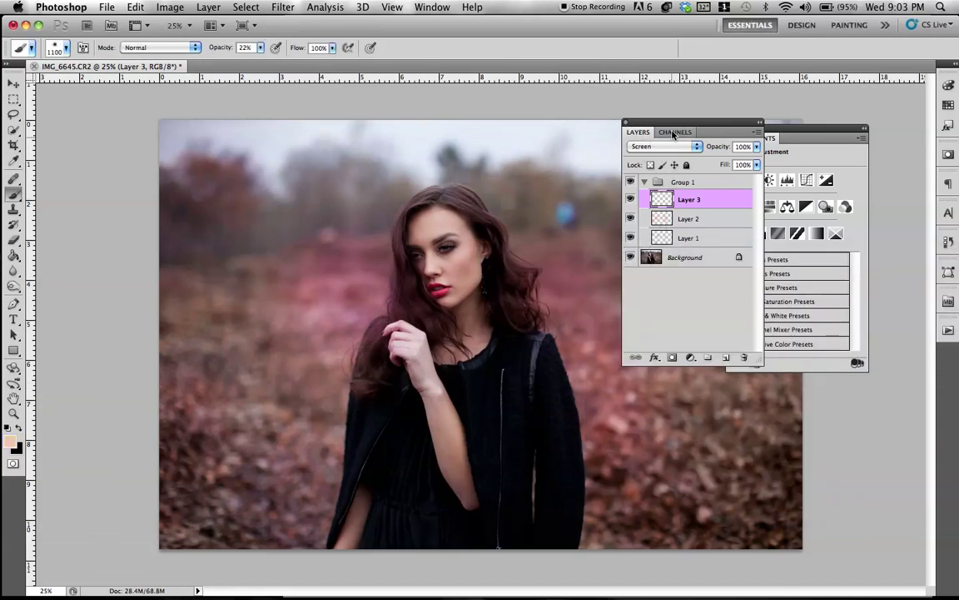
left_click_drag(673, 133, 763, 105)
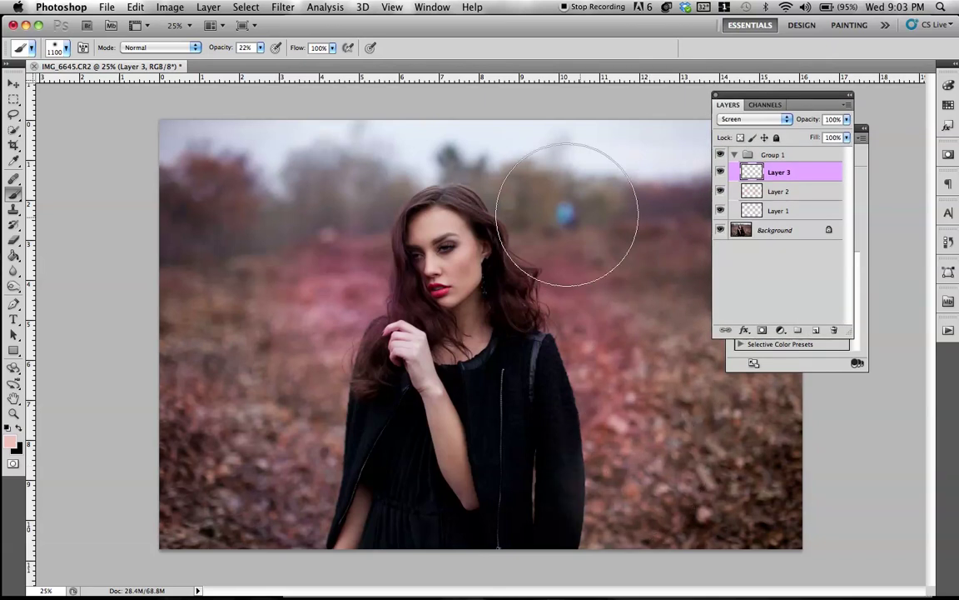
mouse_move(568, 214)
left_mouse_down()
mouse_move(520, 189)
mouse_move(539, 226)
mouse_move(498, 225)
left_mouse_up()
key("super+z")
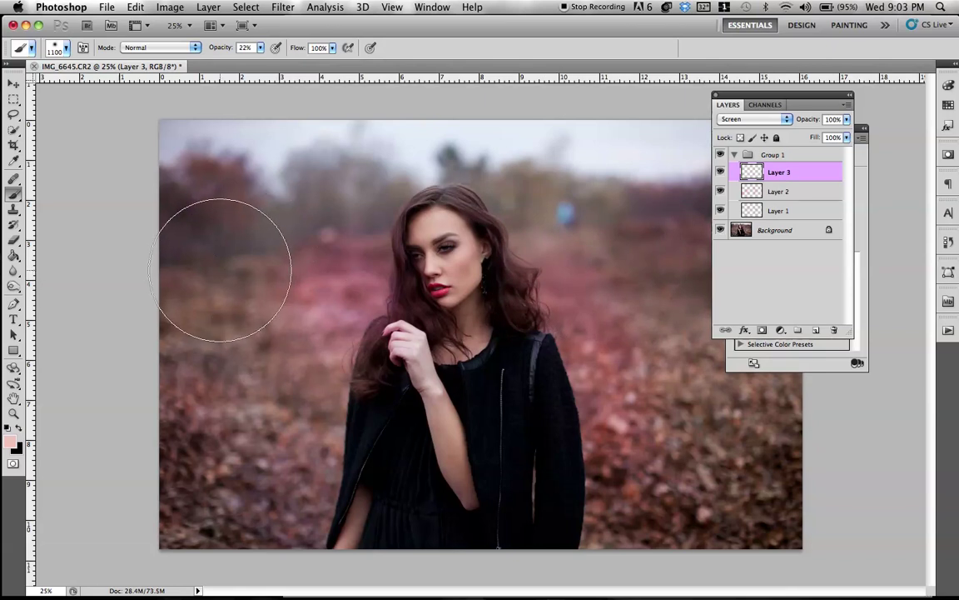
mouse_move(220, 270)
left_mouse_down()
mouse_move(193, 266)
mouse_move(218, 241)
left_mouse_up()
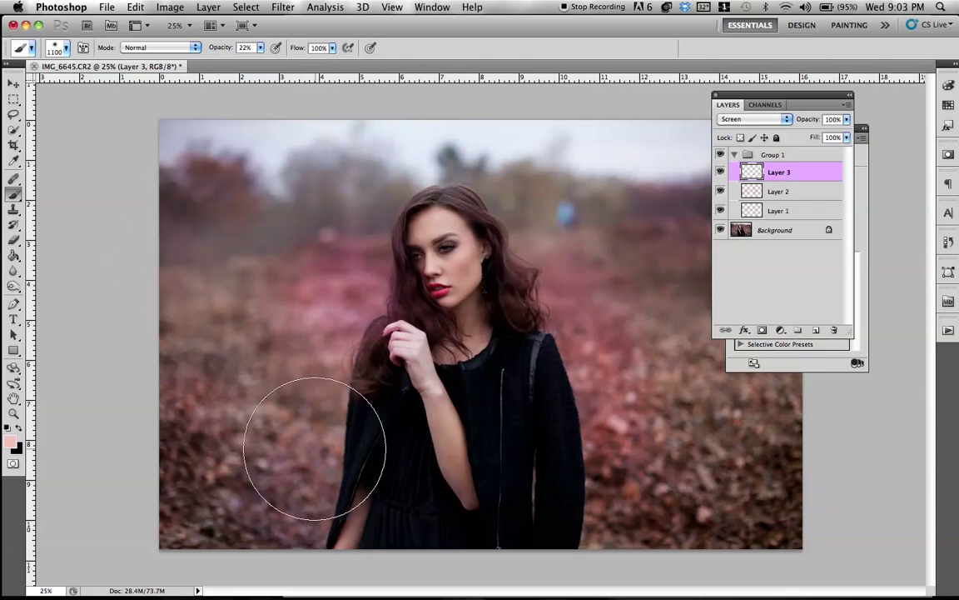
left_click_drag(280, 410, 291, 552)
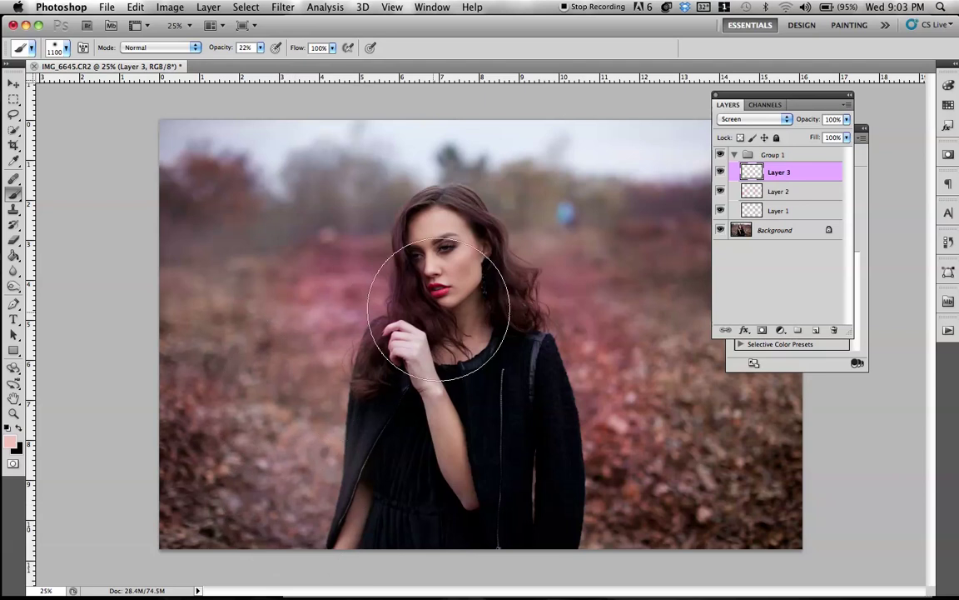
Step: Change the foreground colour to orange-red and paint it on Layer 2 over the foliage beside her sleeve and along the tree line
left_click(13, 441)
left_click_drag(702, 301, 735, 287)
left_click(879, 273)
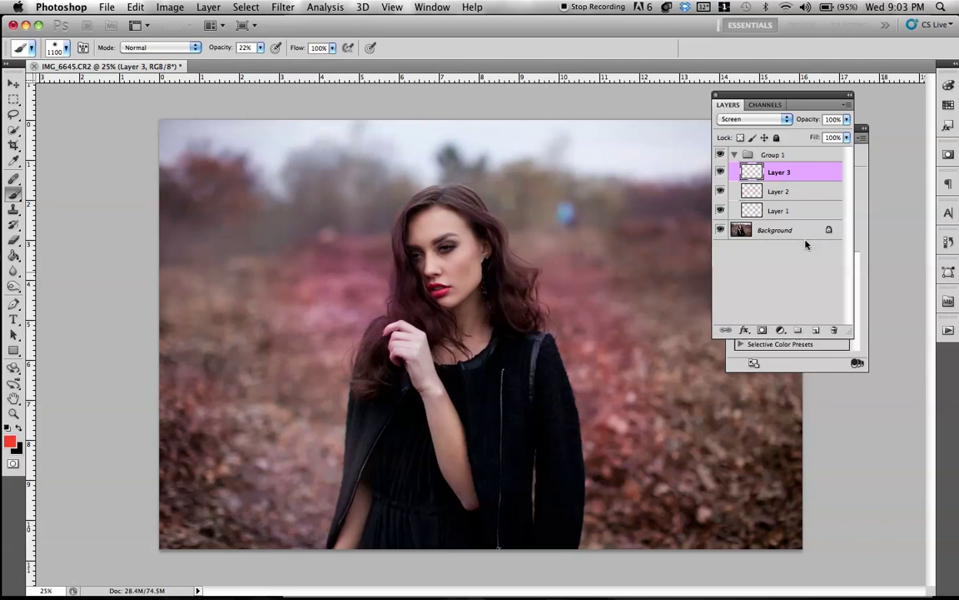
left_click(772, 194)
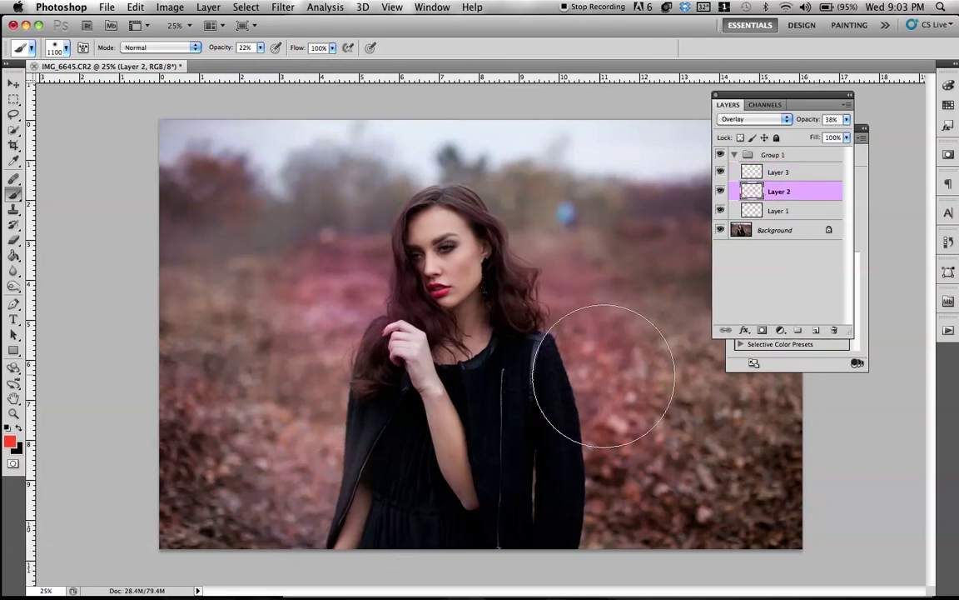
left_click_drag(604, 376, 611, 420)
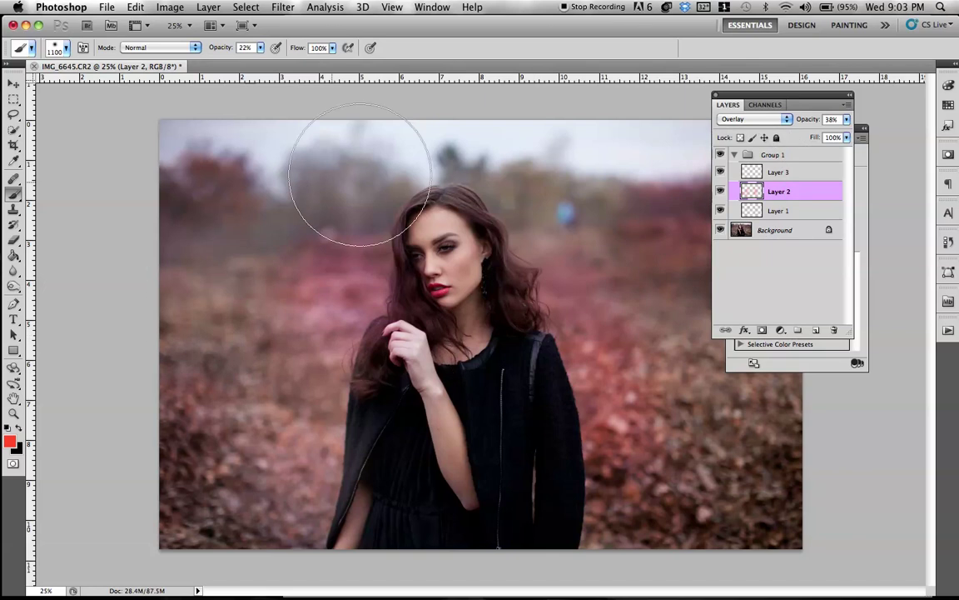
left_click_drag(545, 185, 666, 191)
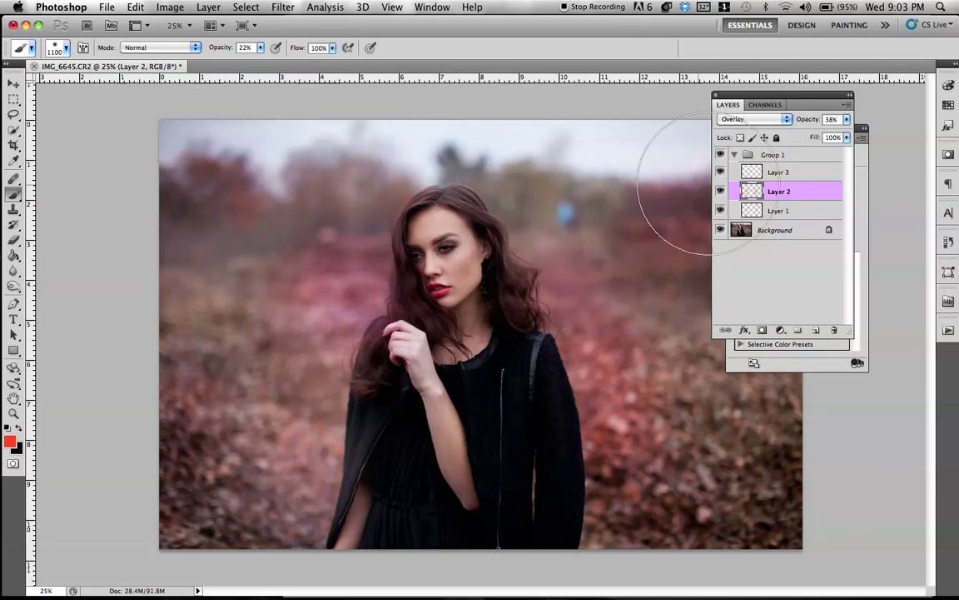
Step: Create a new layer named "lens flare" above Layer 3
left_click(776, 174)
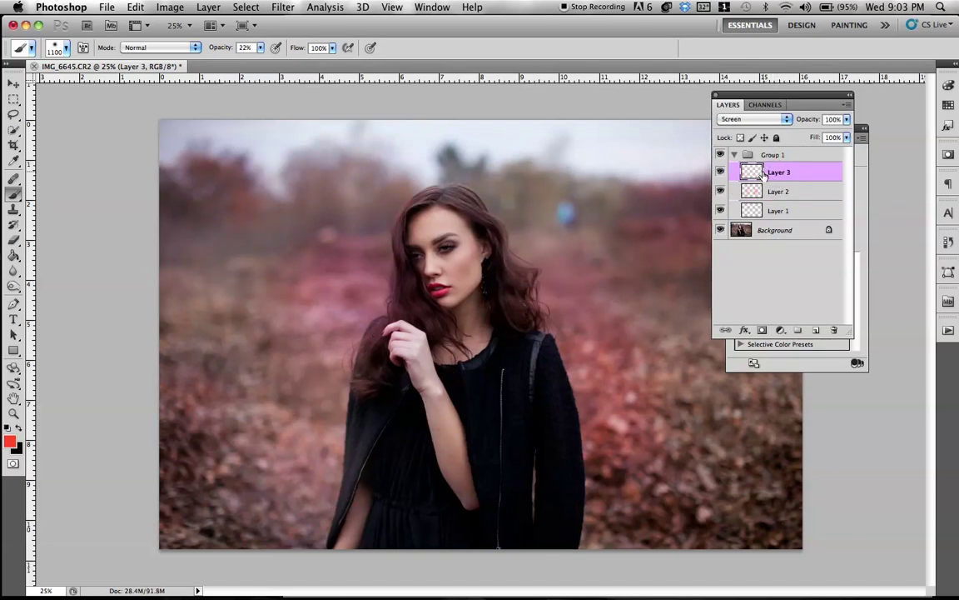
key("super+shift+n")
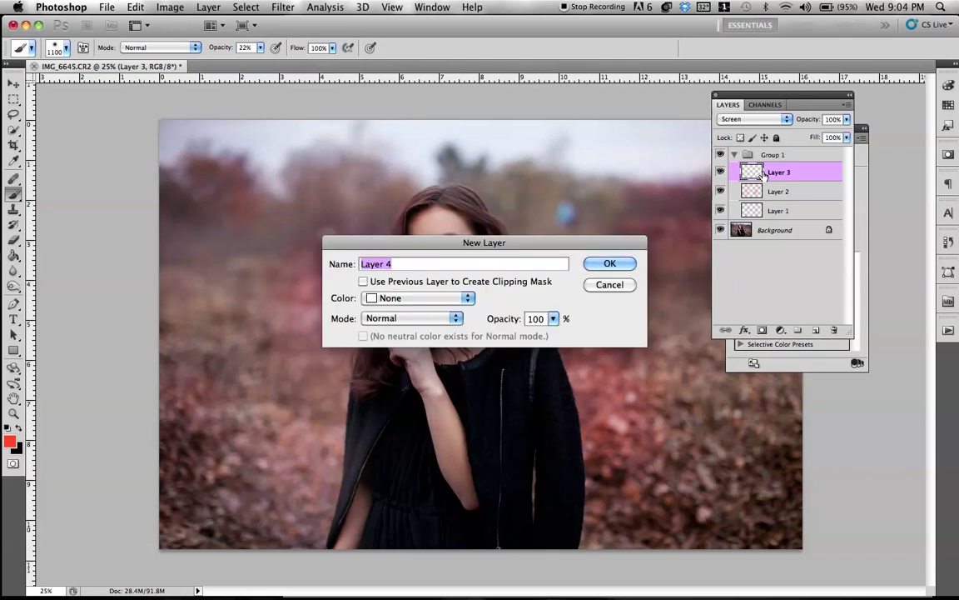
type("lens flare")
key("Return")
left_click_drag(751, 105, 668, 114)
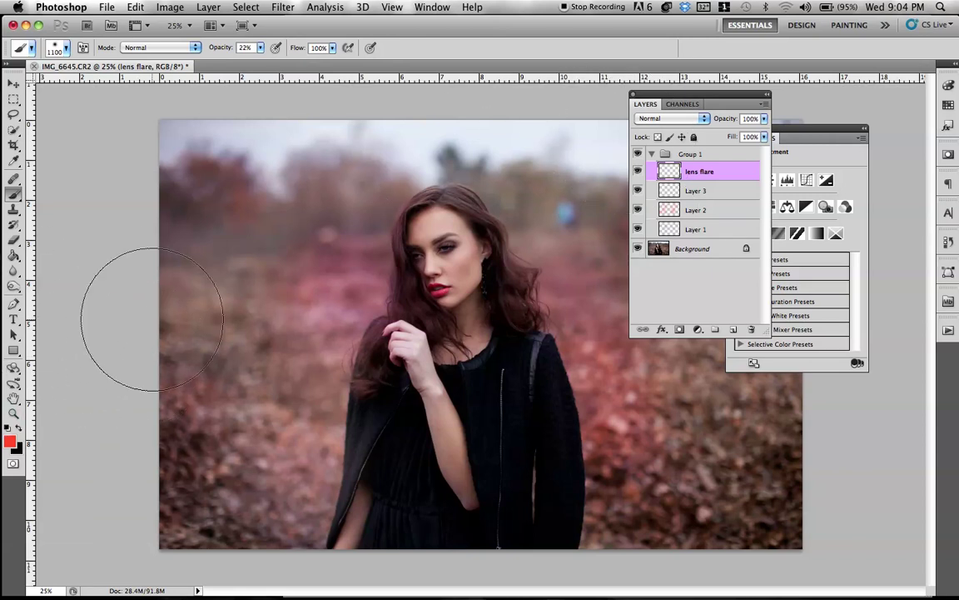
Step: Enlarge the brush to 1400 and paint broad red strokes diagonally from the photo's upper-left sky to its lower-right foliage
key("bracketright")
key("bracketright")
key("bracketright")
mouse_move(273, 164)
left_mouse_down()
mouse_move(236, 176)
mouse_move(230, 192)
mouse_move(284, 294)
mouse_move(413, 393)
mouse_move(941, 535)
left_mouse_up()
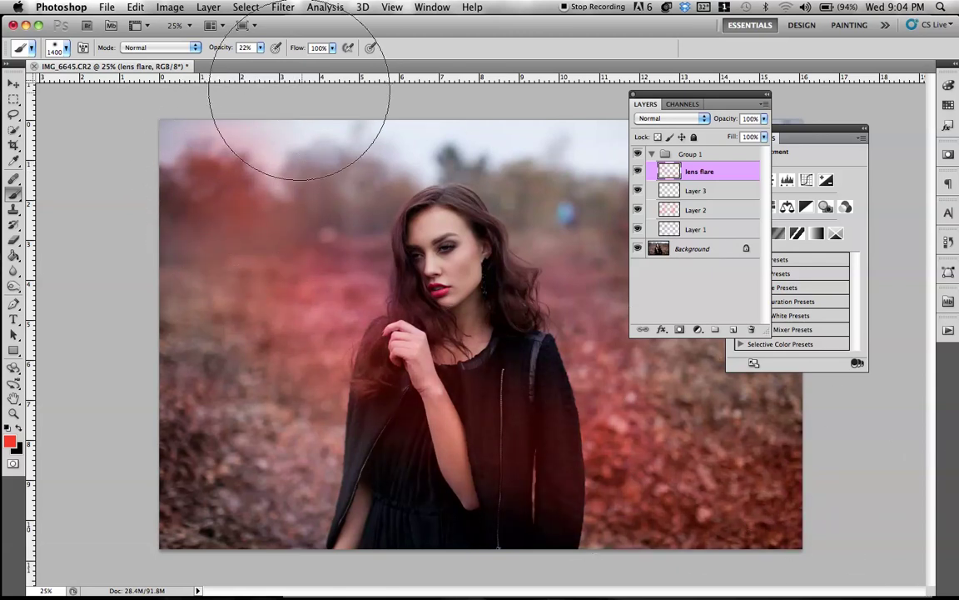
mouse_move(203, 117)
left_mouse_down()
mouse_move(375, 281)
mouse_move(705, 403)
left_mouse_up()
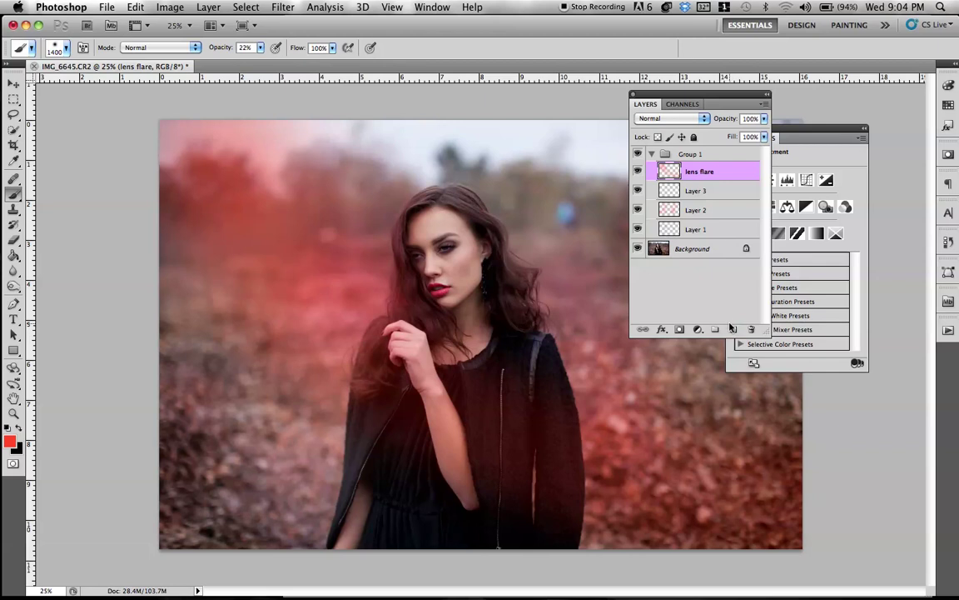
Step: Rework the red flare's diagonal band towards the photo's lower-right foliage, undoing unwanted strokes
key("super+z")
mouse_move(321, 304)
left_mouse_down()
mouse_move(520, 494)
mouse_move(533, 499)
mouse_move(478, 444)
mouse_move(353, 269)
mouse_move(375, 385)
mouse_move(610, 496)
mouse_move(514, 423)
mouse_move(780, 544)
left_mouse_up()
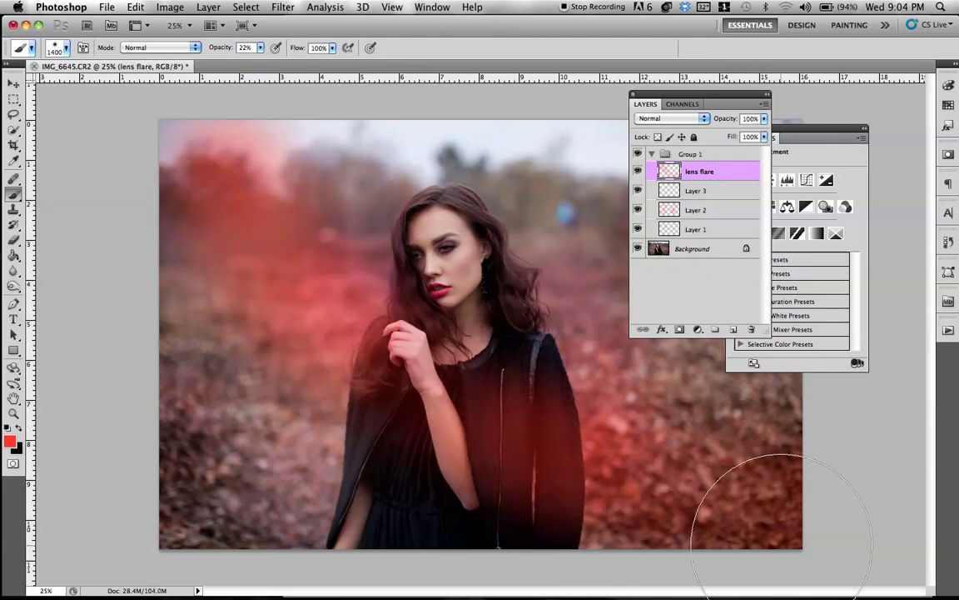
key("super+z")
mouse_move(581, 428)
left_mouse_down()
mouse_move(610, 455)
mouse_move(840, 514)
left_mouse_up()
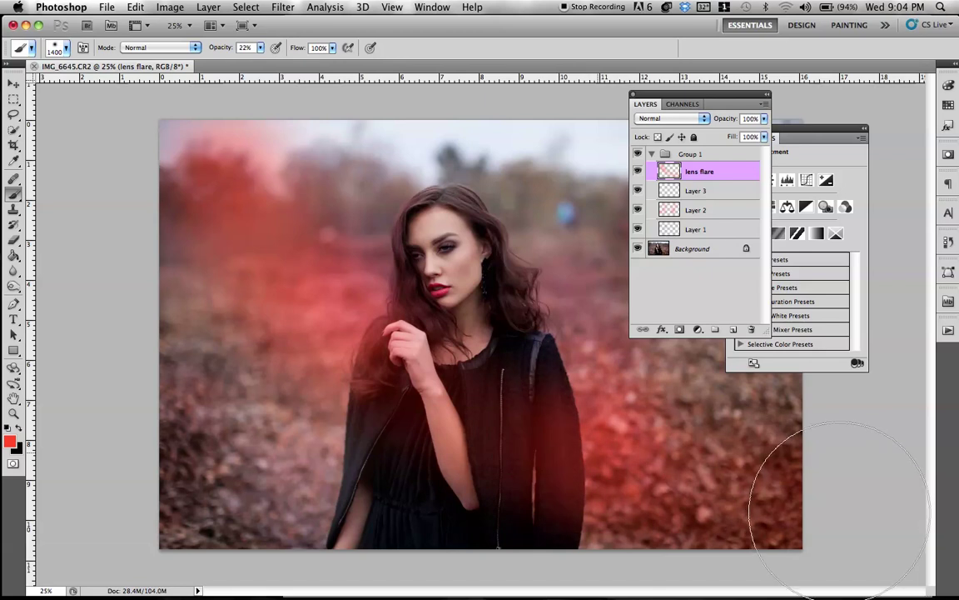
key("super+z")
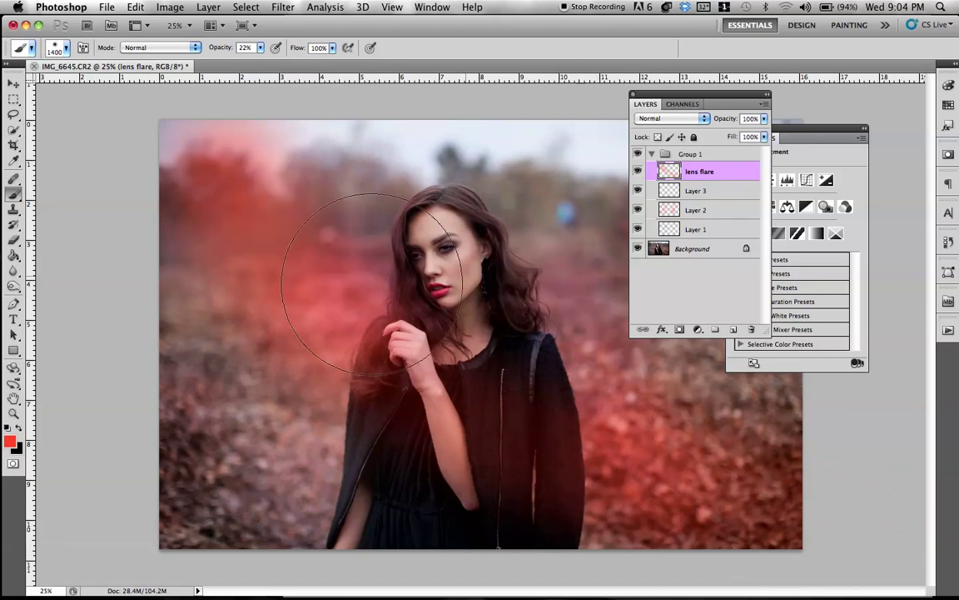
Step: Reduce the lens flare layer's opacity to 41%, keeping its Normal blend mode
left_click(671, 118)
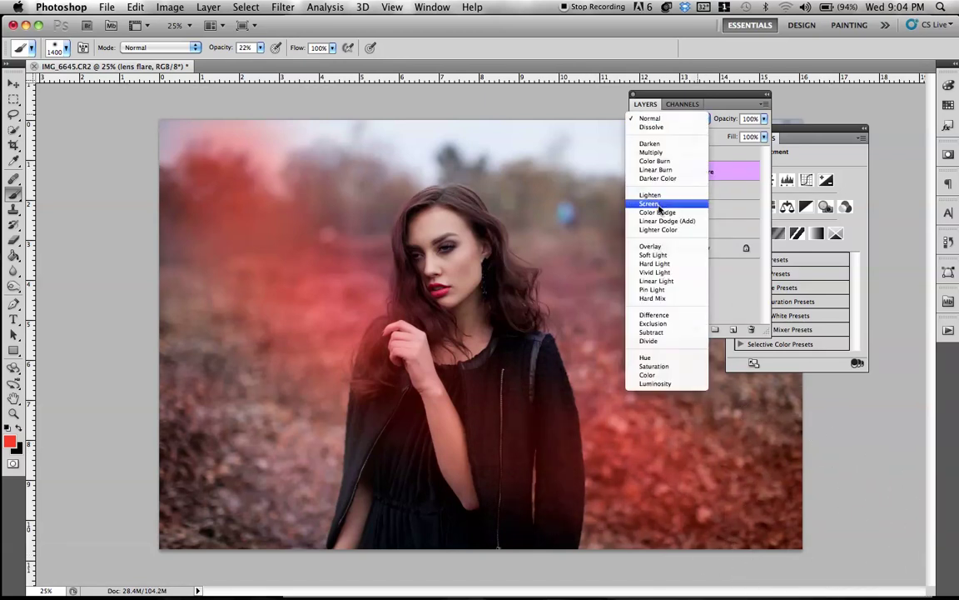
left_click(735, 123)
left_click_drag(734, 121, 699, 118)
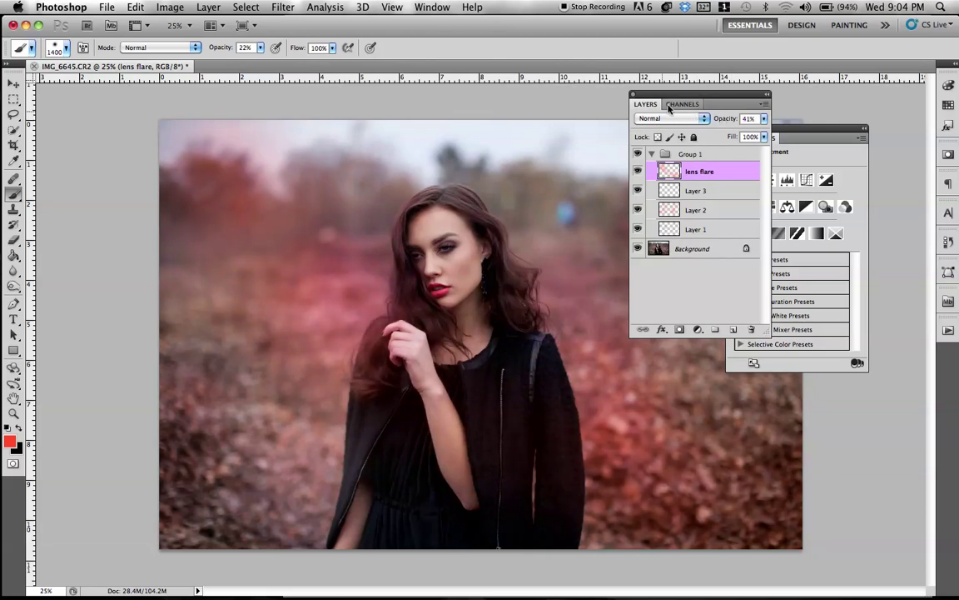
mouse_move(669, 108)
left_mouse_down()
mouse_move(622, 139)
mouse_move(611, 162)
mouse_move(688, 141)
left_mouse_up()
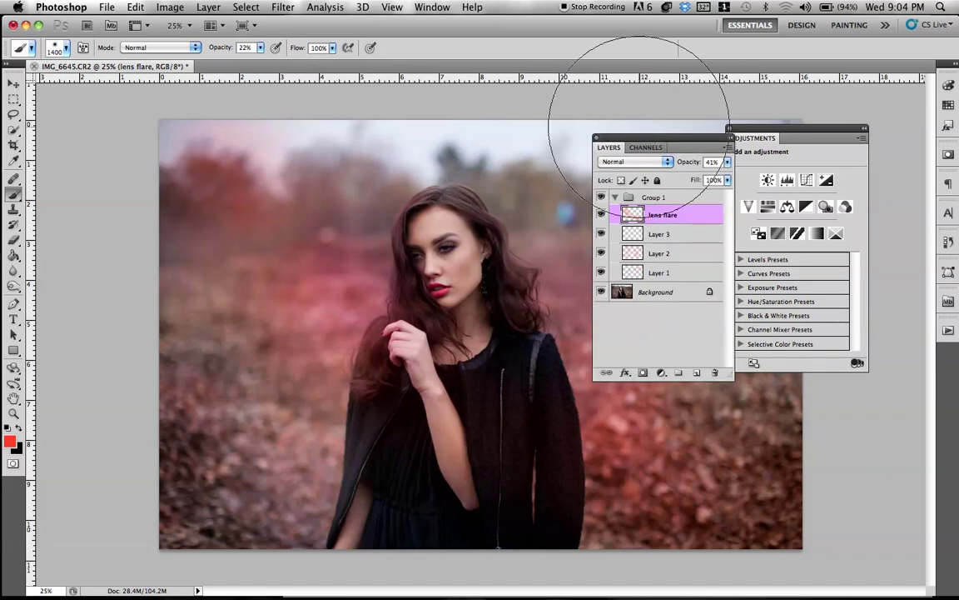
Step: Duplicate the lens flare layer and set the copy to Overlay blending at 45% opacity
key("ctrl+j")
left_click(657, 162)
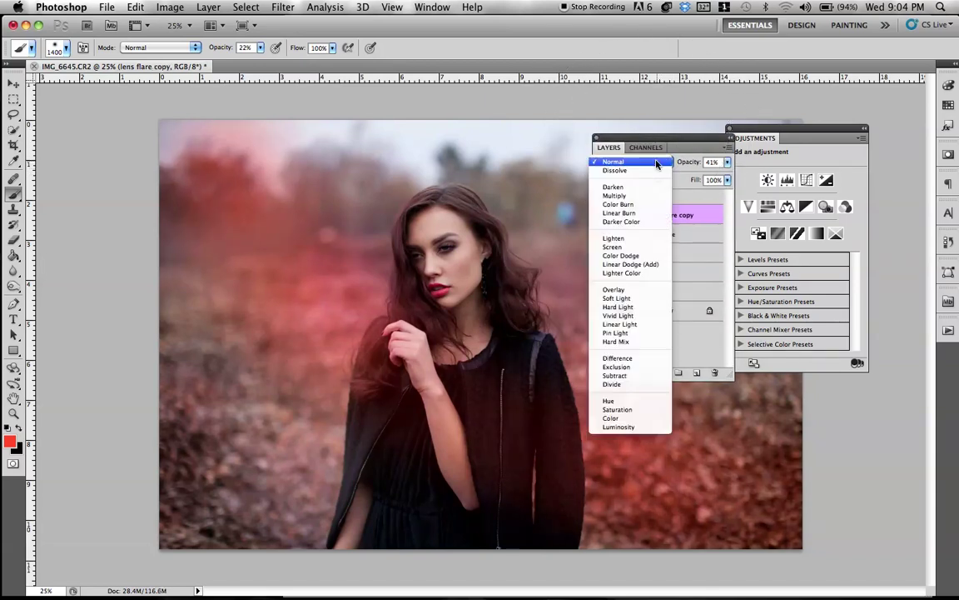
left_click(622, 290)
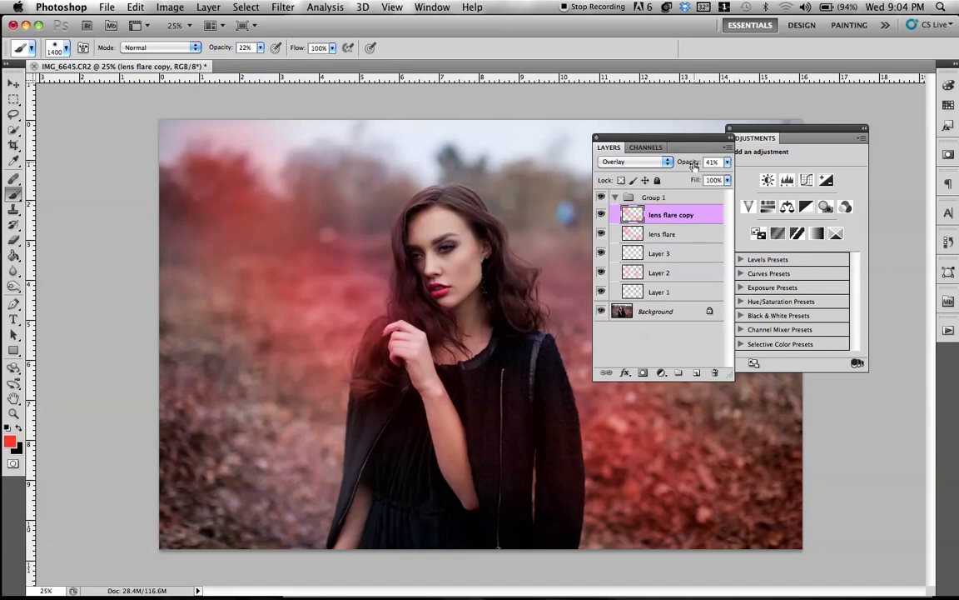
left_click_drag(701, 164, 698, 164)
left_click_drag(699, 138, 758, 102)
Step: Lower the original lens flare layer's opacity to 17% and set its copy to Screen at 35% opacity
left_click(683, 197)
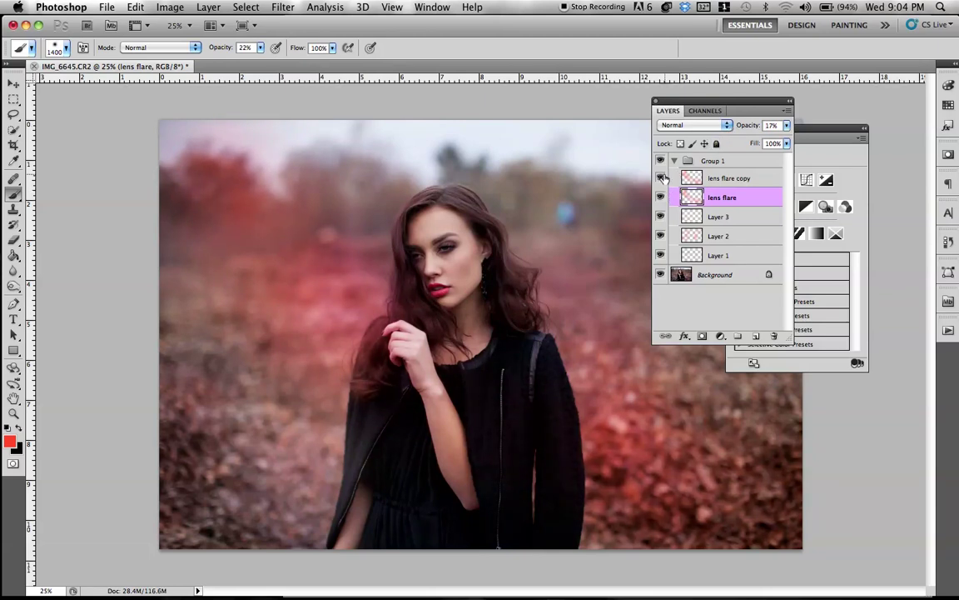
left_click(679, 178)
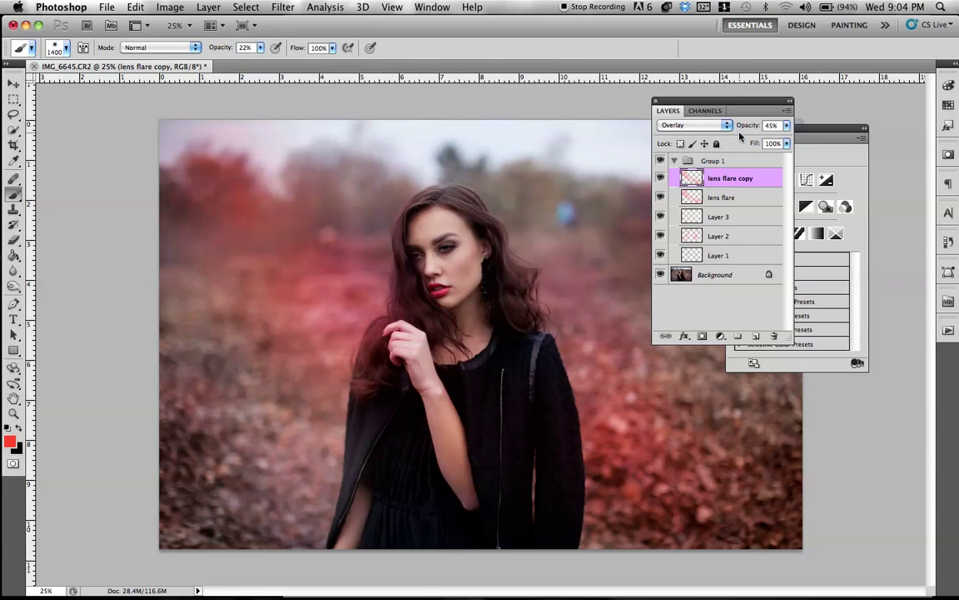
left_click(720, 126)
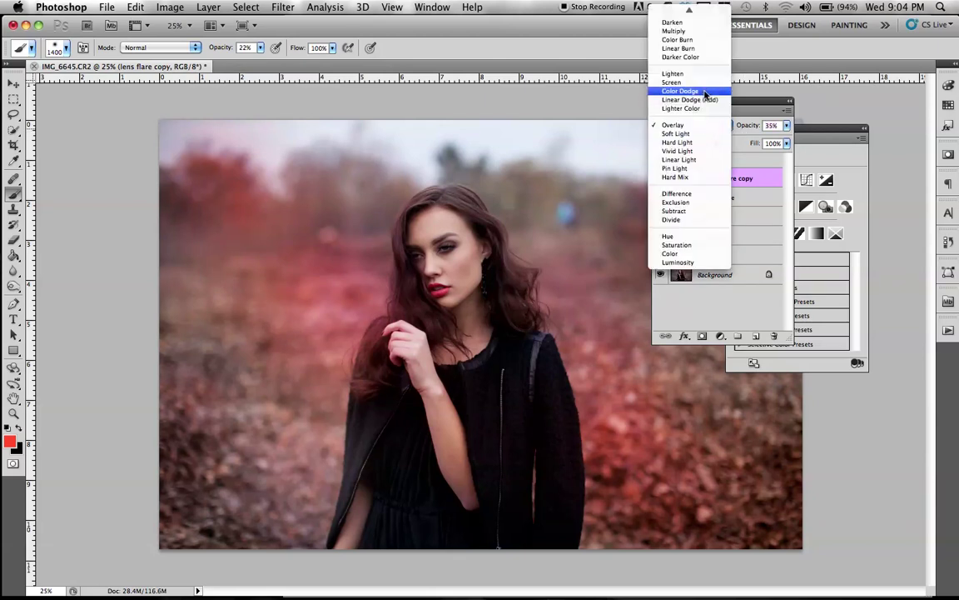
left_click(708, 92)
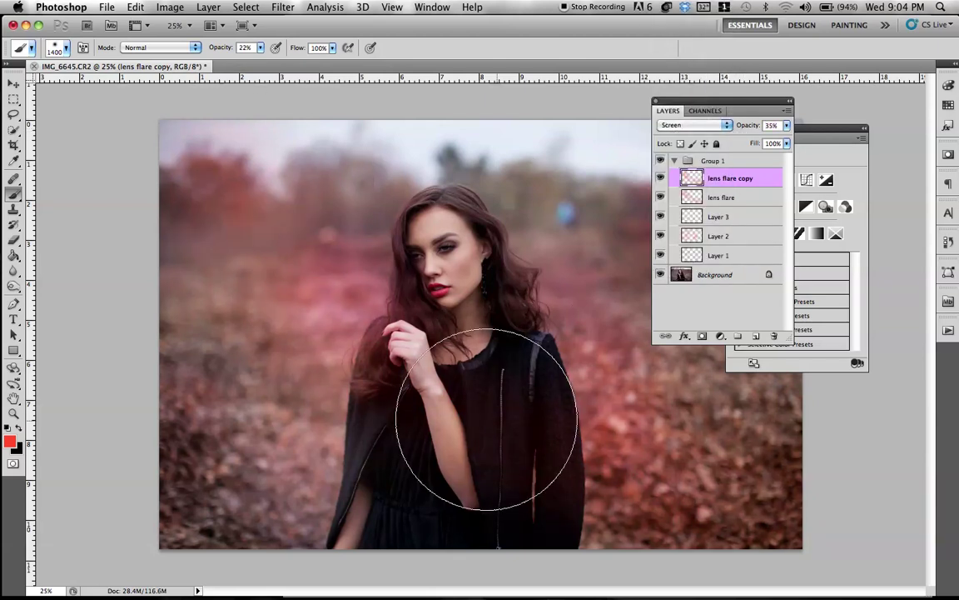
Step: Paint a soft red stroke on the lens flare copy layer across the lower part of the subject's jacket, with the 1400 px brush
mouse_move(600, 535)
left_mouse_down()
mouse_move(512, 560)
mouse_move(464, 524)
mouse_move(608, 488)
mouse_move(557, 488)
mouse_move(603, 486)
mouse_move(522, 465)
left_mouse_up()
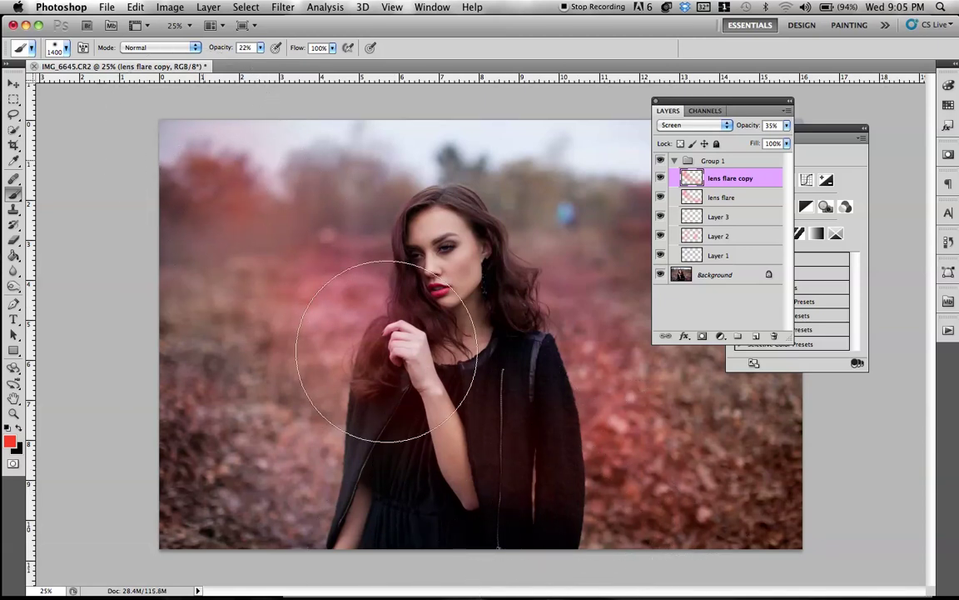
left_click(66, 50)
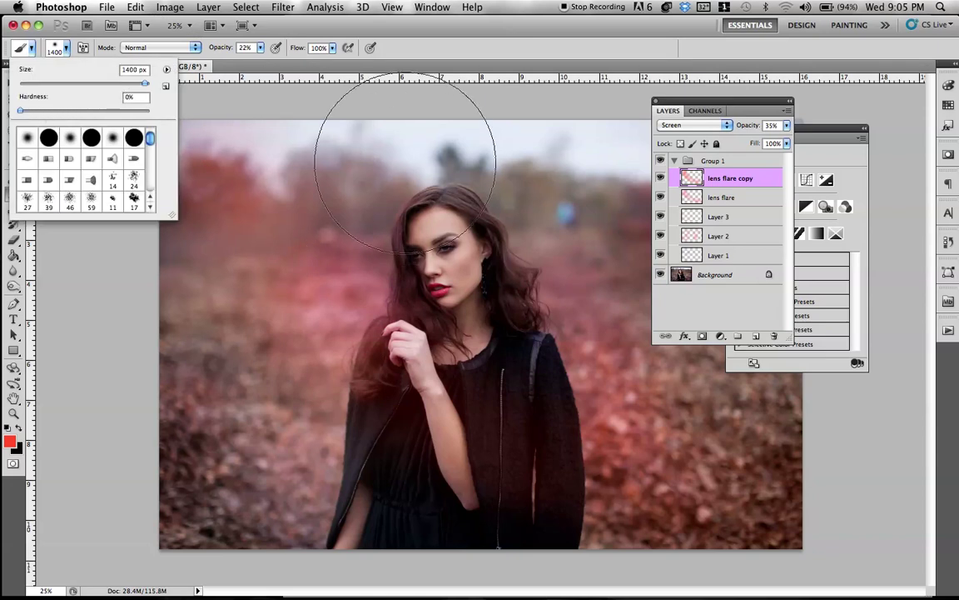
left_click(259, 100)
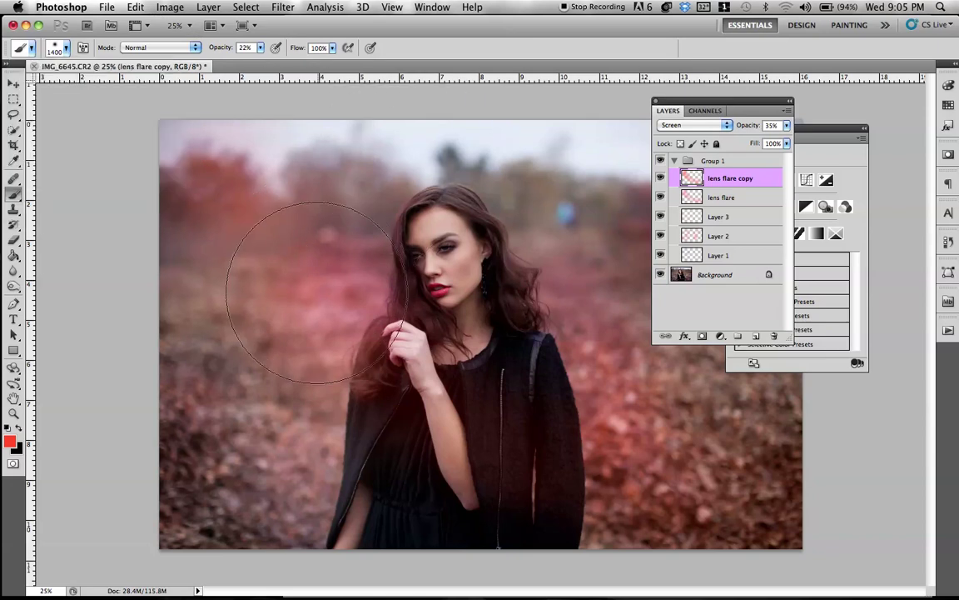
left_click(66, 51)
left_click(63, 48)
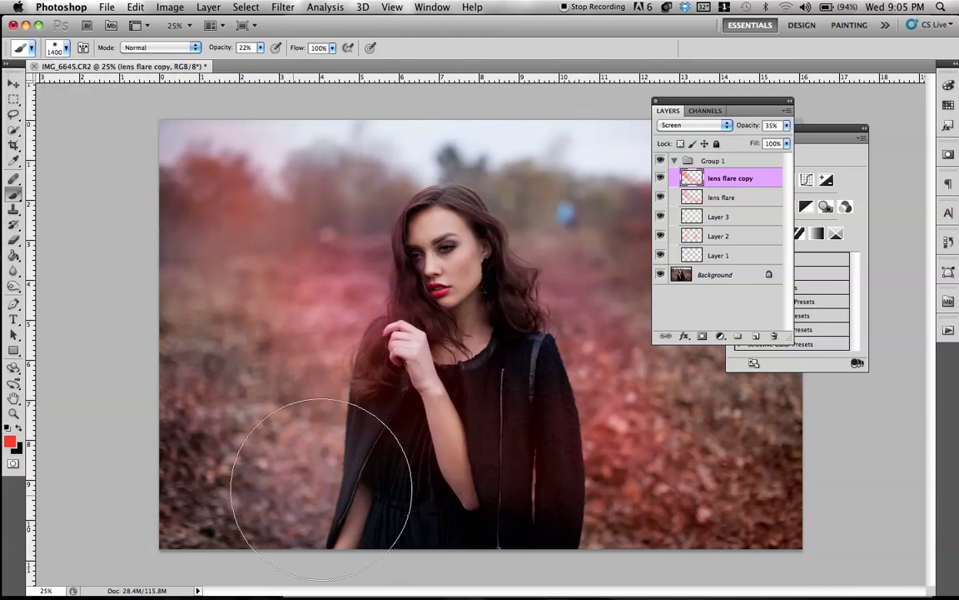
Step: Create a new layer named "lens flare2" above the lens flare copy layer
key("super+shift+n")
type("lens")
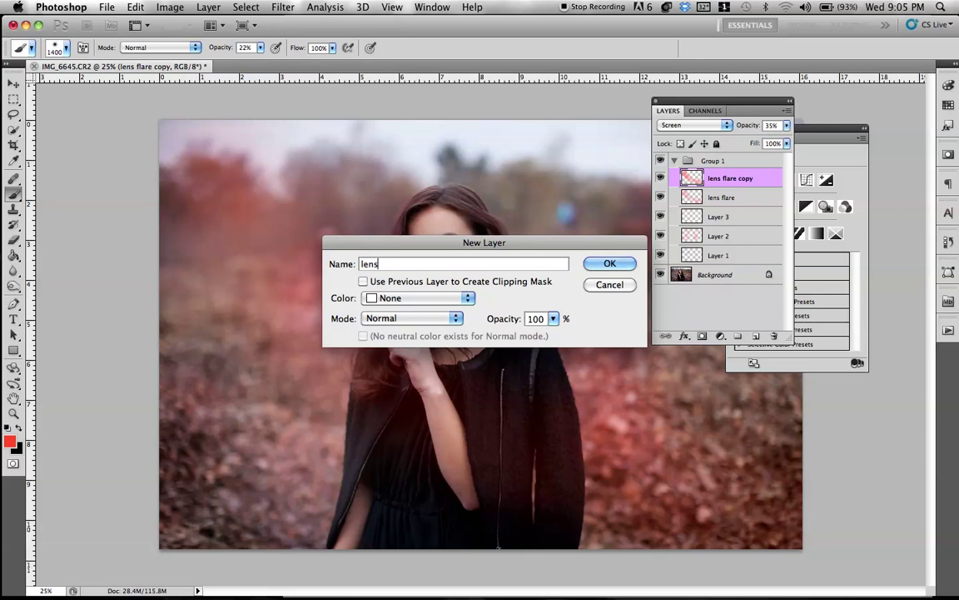
type(" flare2")
key("Return")
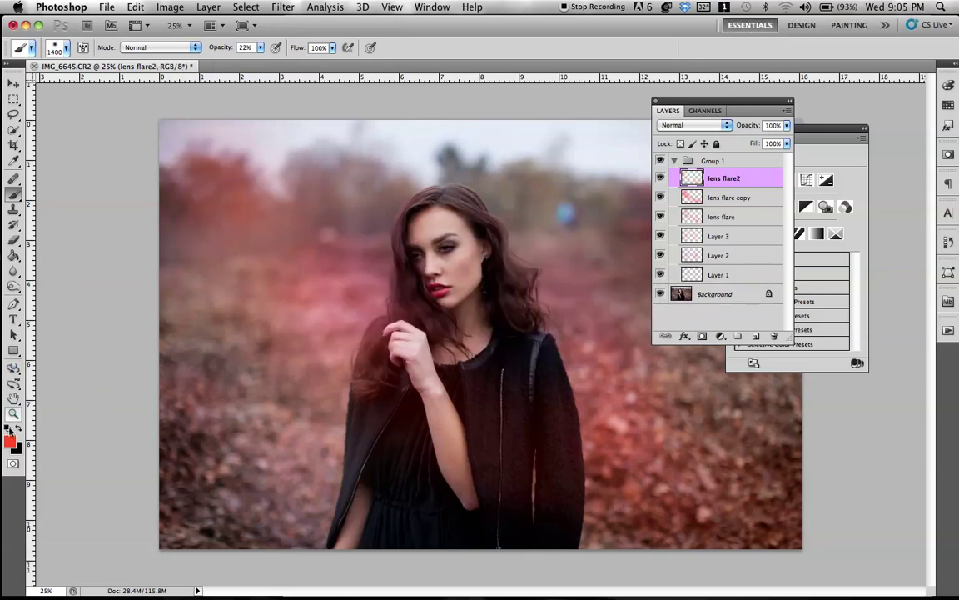
Step: Set the lens flare2 layer to Screen and paint yellow (#f7e62d) diagonally from the photo's upper-left sky to its lower-right foliage
left_click(10, 439)
left_click(783, 429)
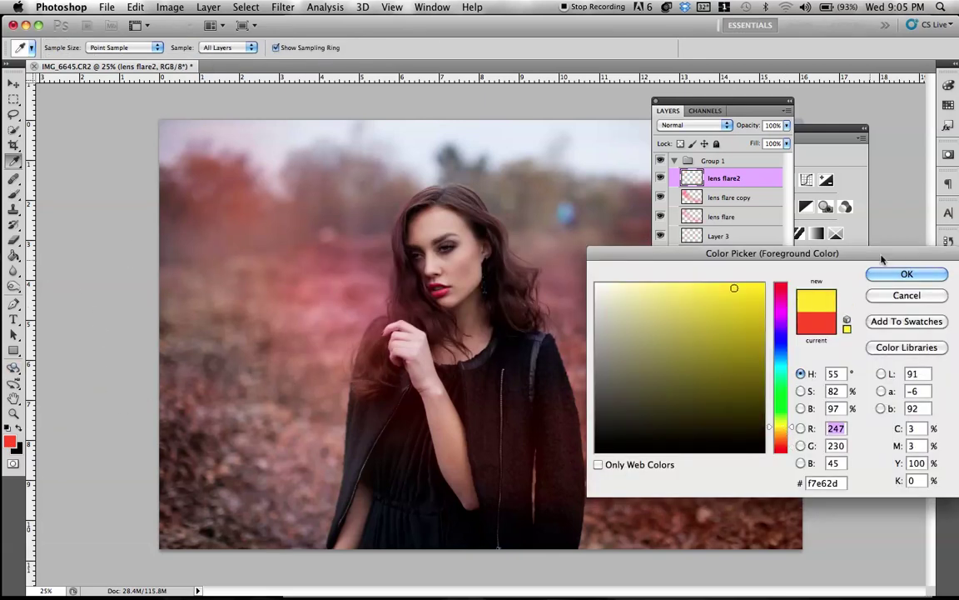
left_click(905, 274)
left_click(687, 125)
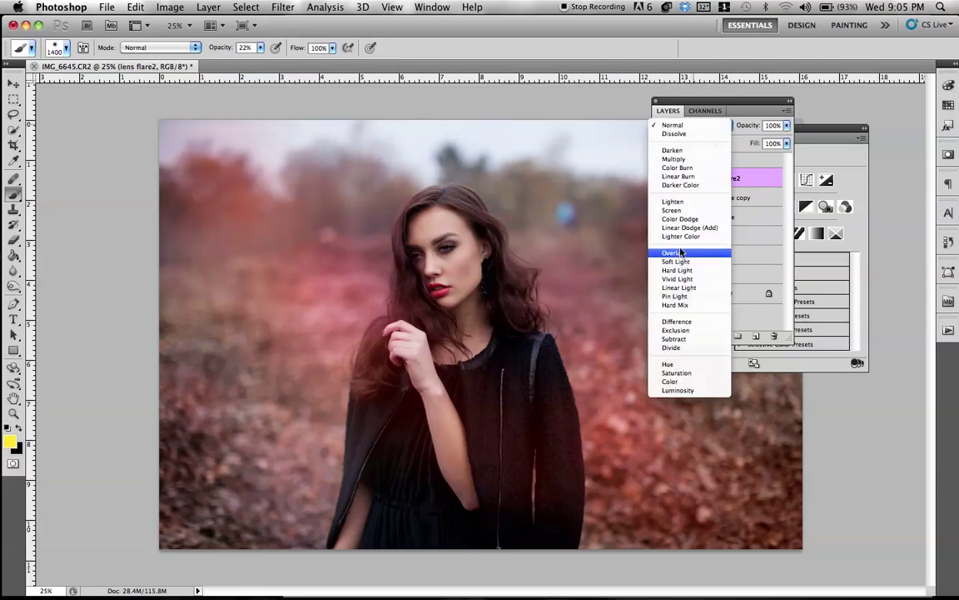
left_click(671, 210)
mouse_move(214, 154)
left_mouse_down()
mouse_move(358, 399)
mouse_move(508, 430)
left_mouse_up()
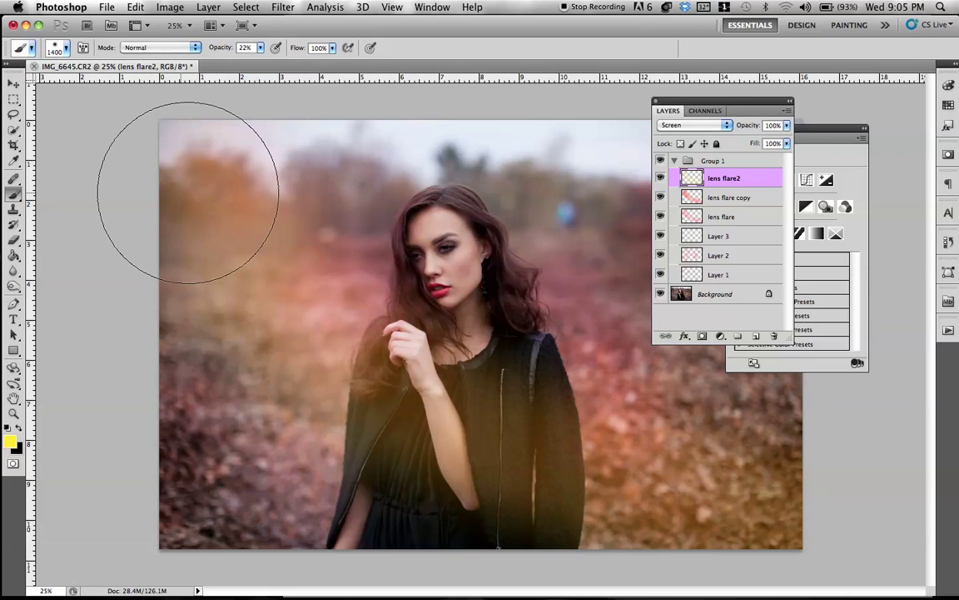
left_click_drag(669, 110, 608, 157)
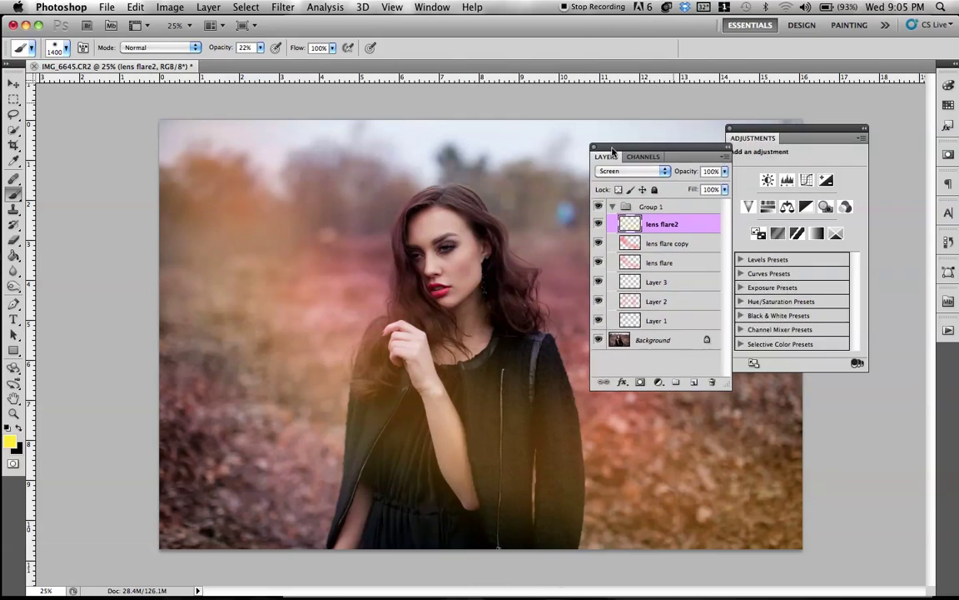
Step: Review the blend modes and opacities of the lens flare, lens flare copy and lens flare2 layers
left_click(642, 244)
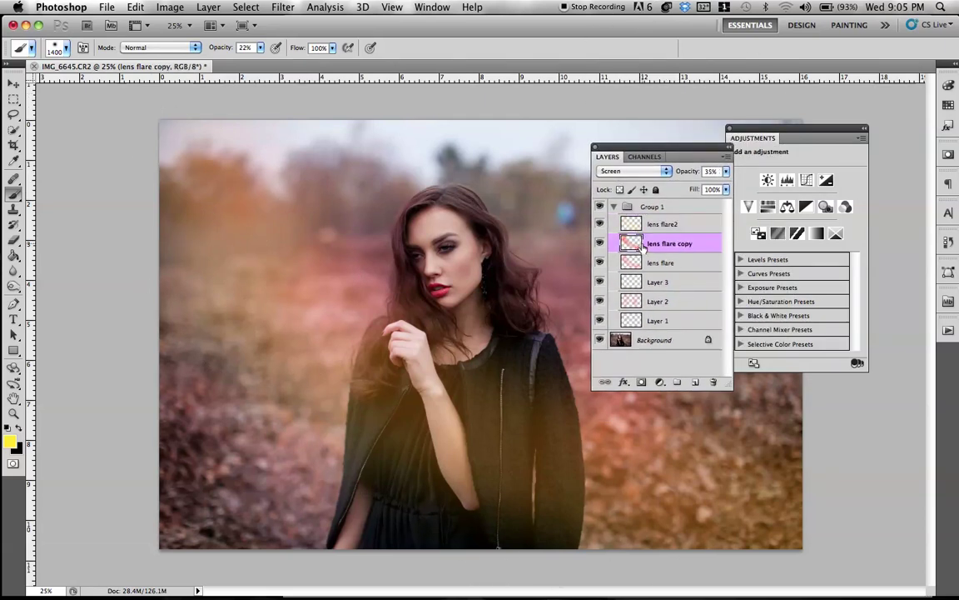
left_click(640, 224)
left_click_drag(626, 149, 664, 108)
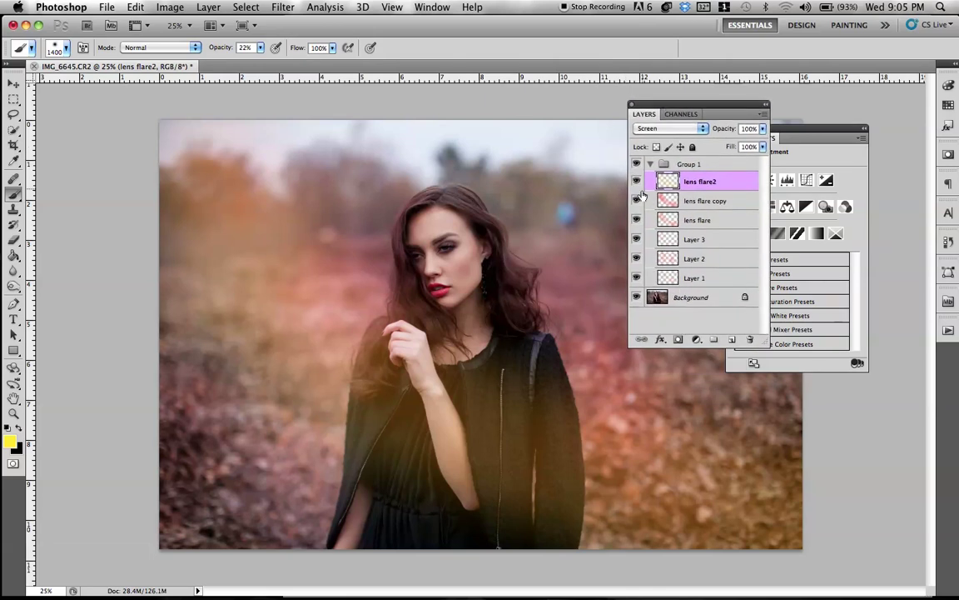
left_click(674, 222)
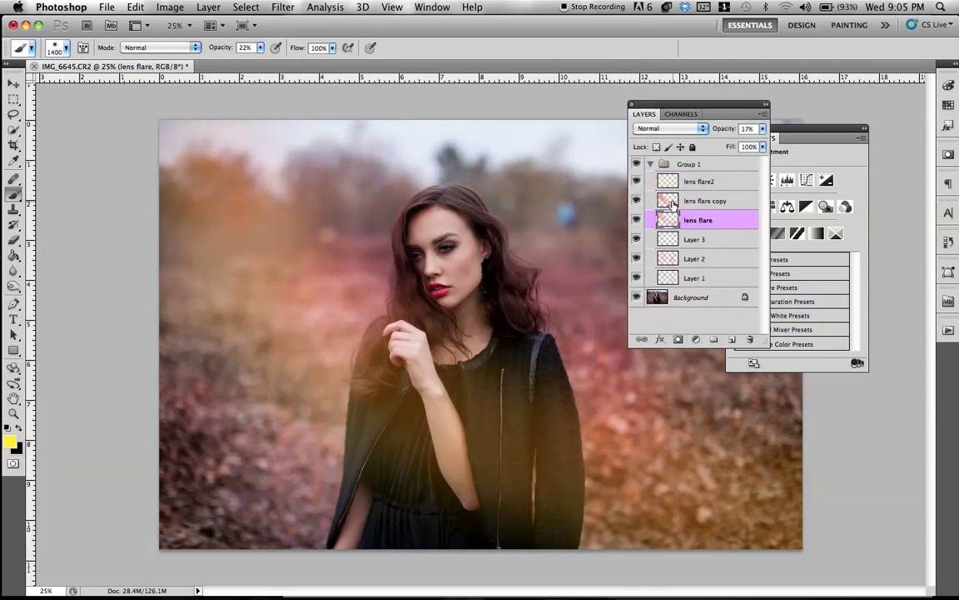
left_click(671, 202)
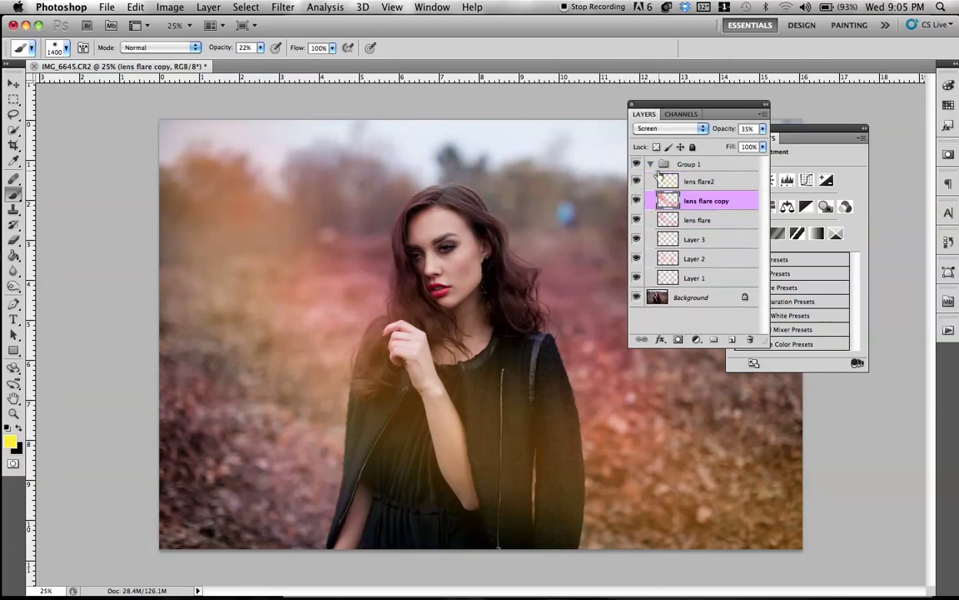
left_click(669, 221)
left_click(671, 202)
left_click(671, 222)
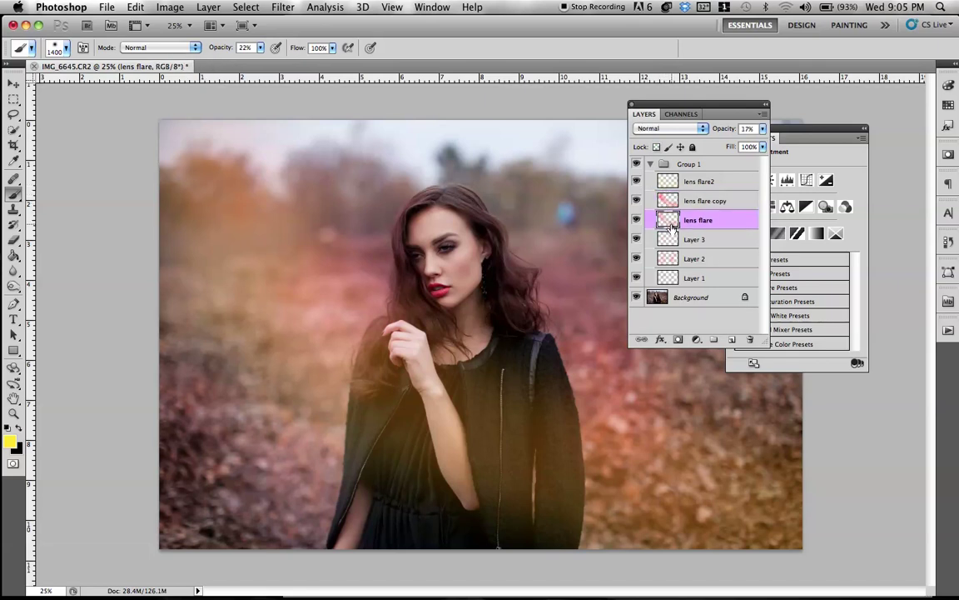
left_click(672, 201)
Step: Reduce the lens flare2 layer's opacity to 77% and compare the photo with the lens flare copy layer hidden and shown
left_click(677, 186)
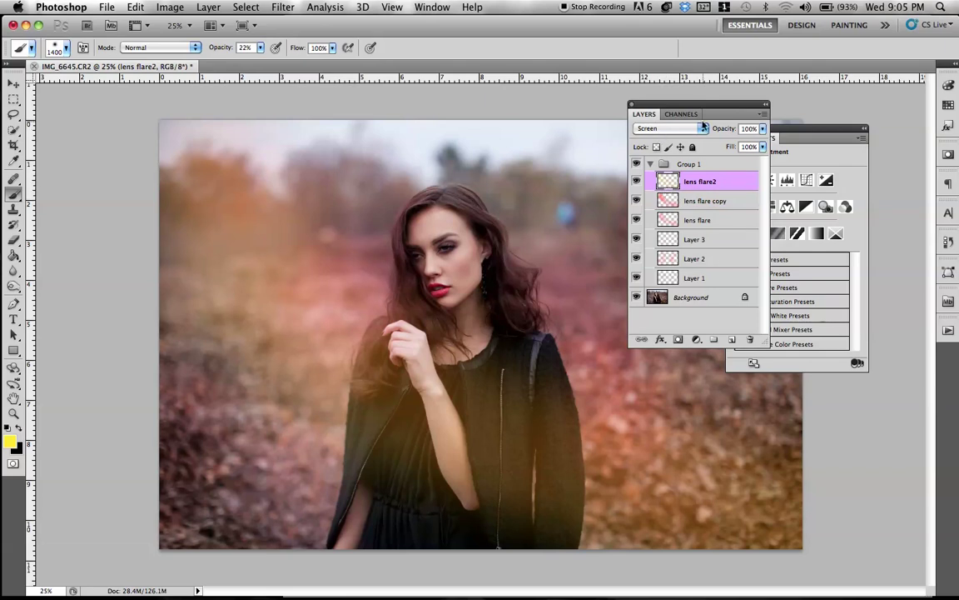
left_click_drag(724, 130, 707, 131)
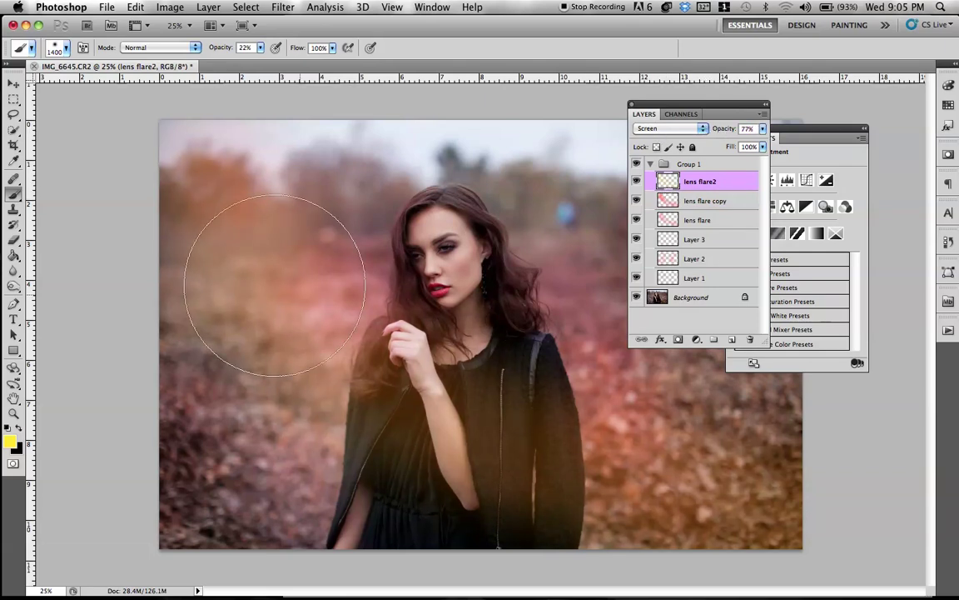
left_click(637, 202)
left_click(637, 202)
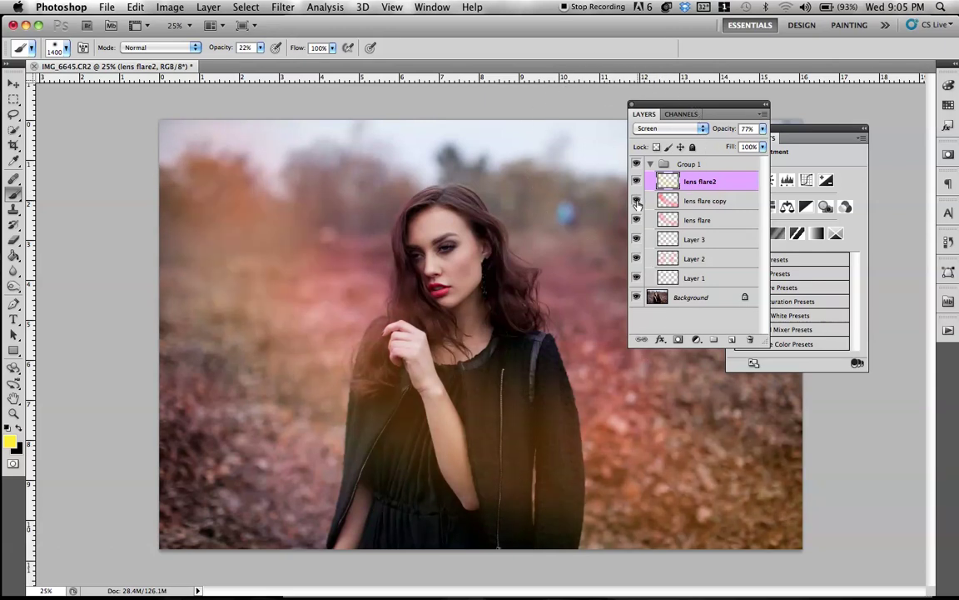
left_click(637, 201)
left_click(636, 202)
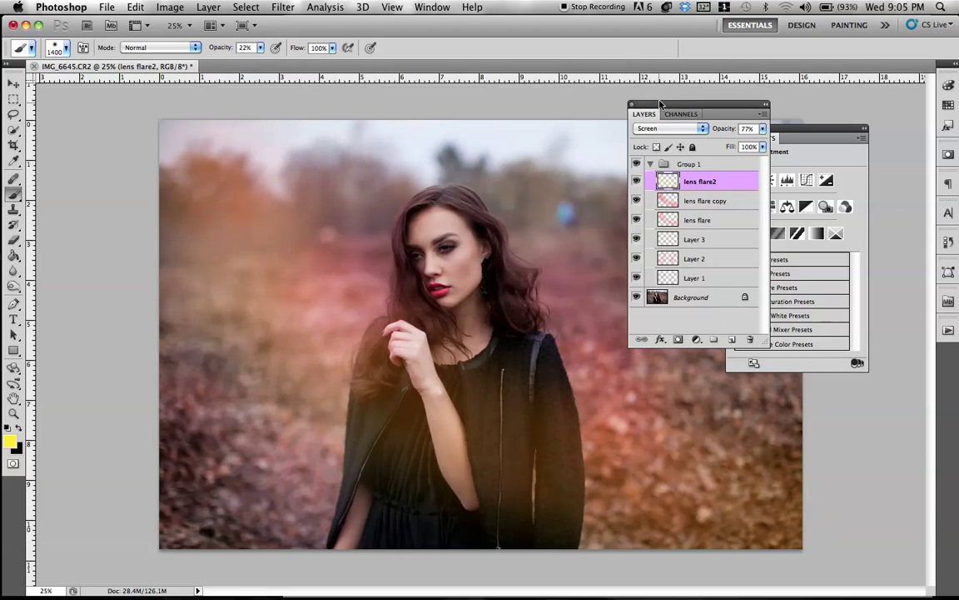
Step: Create a new layer above lens flare2 and set its blend mode to Overlay
left_click_drag(663, 106, 691, 110)
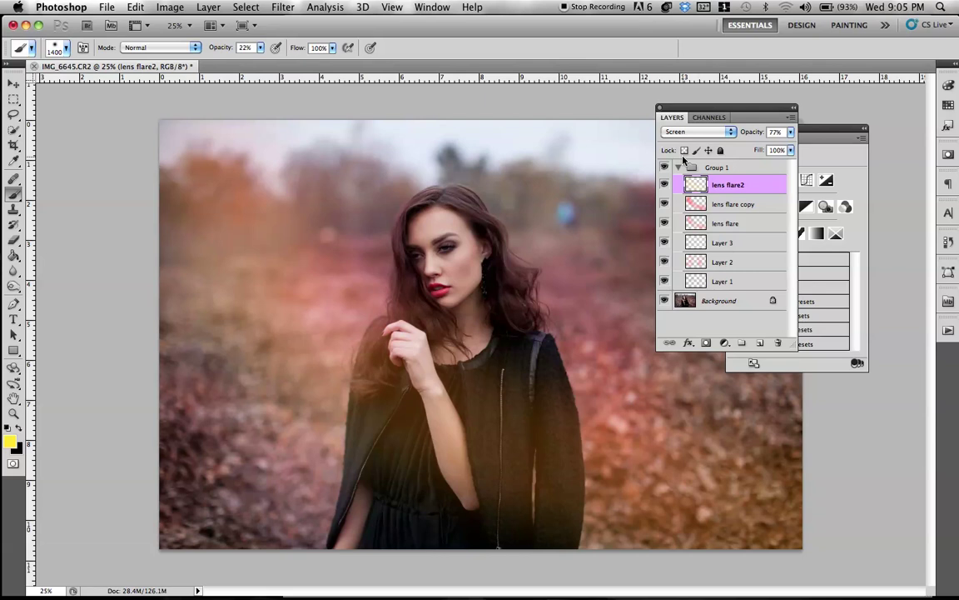
key("super+shift+n")
key("Return")
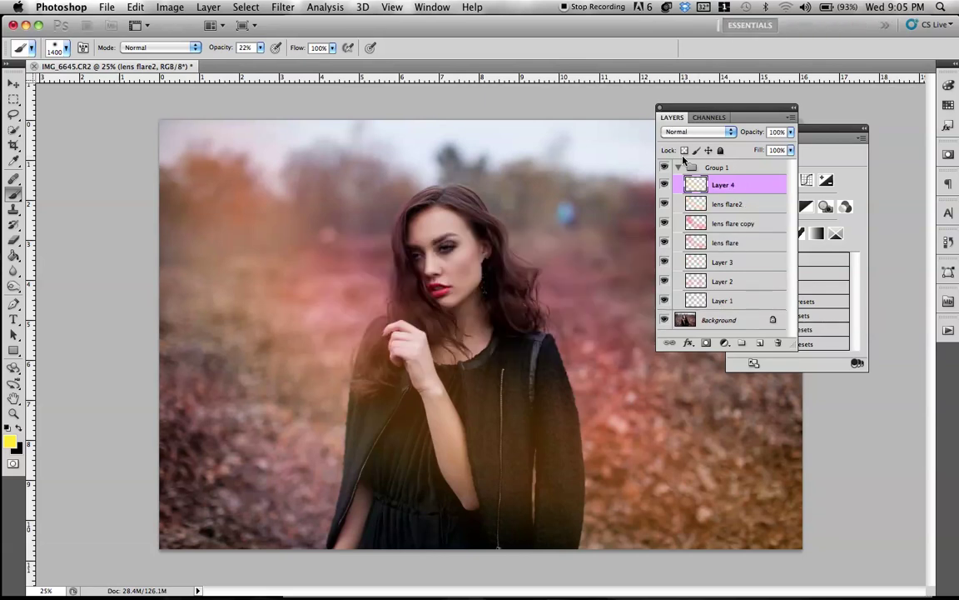
left_click(698, 131)
left_click(687, 259)
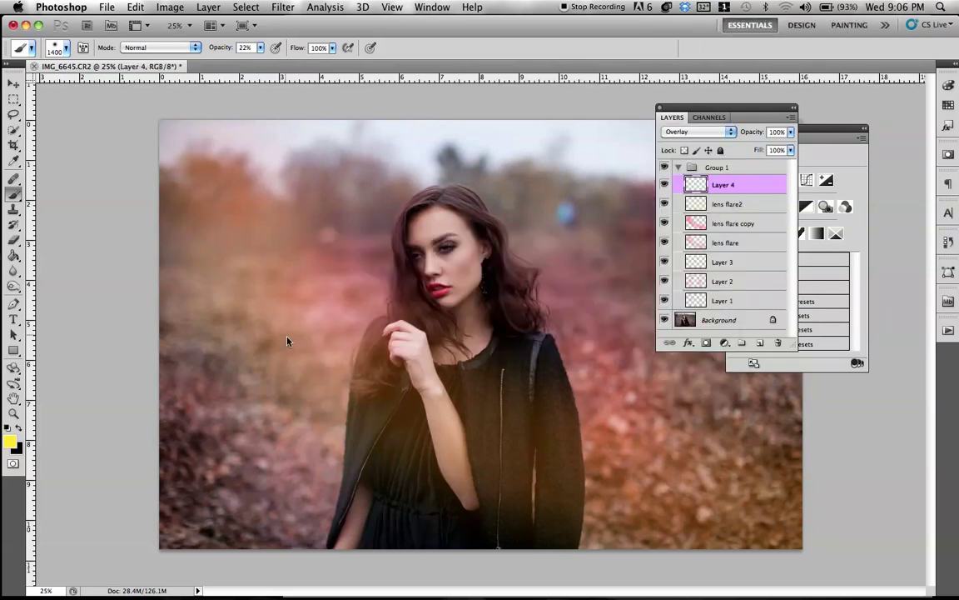
Step: Paint yellow on the Overlay layer from the upper-left trees down to the lower-right foliage, undoing and repainting the foliage stroke
mouse_move(280, 293)
left_mouse_down()
mouse_move(306, 339)
mouse_move(451, 425)
left_mouse_up()
left_click_drag(214, 161, 250, 166)
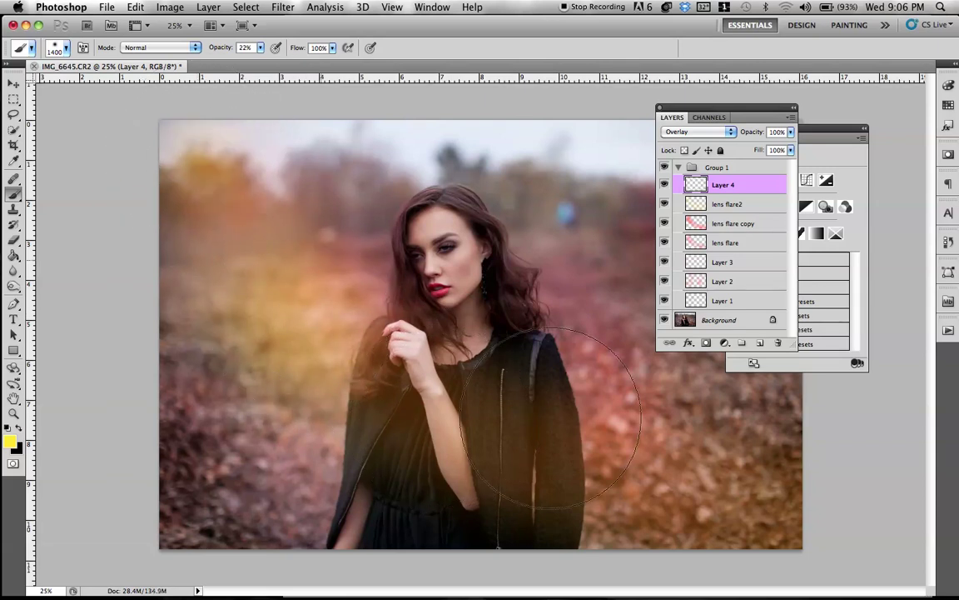
mouse_move(579, 464)
left_mouse_down()
mouse_move(743, 482)
mouse_move(630, 387)
left_mouse_up()
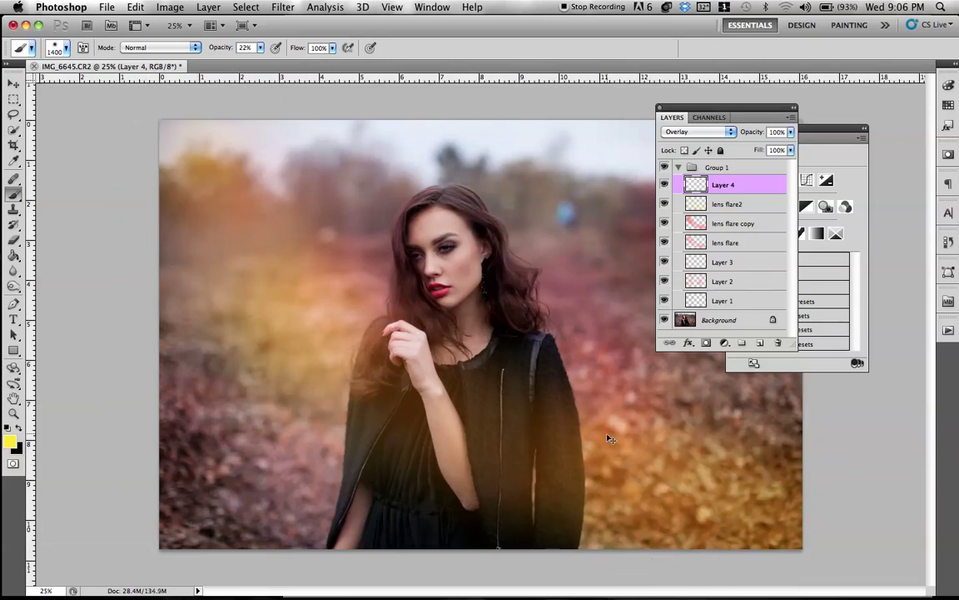
key("super+z")
left_click_drag(591, 428, 878, 482)
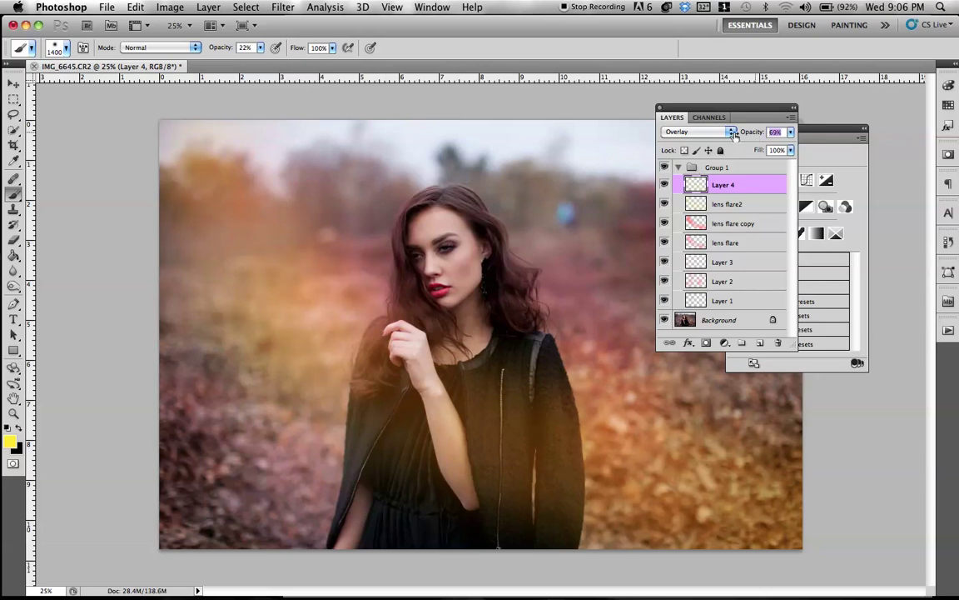
Step: Reduce the yellow Overlay layer's opacity to 33% and compare the photo with that layer hidden and shown
left_click_drag(712, 133, 710, 133)
left_click(665, 185)
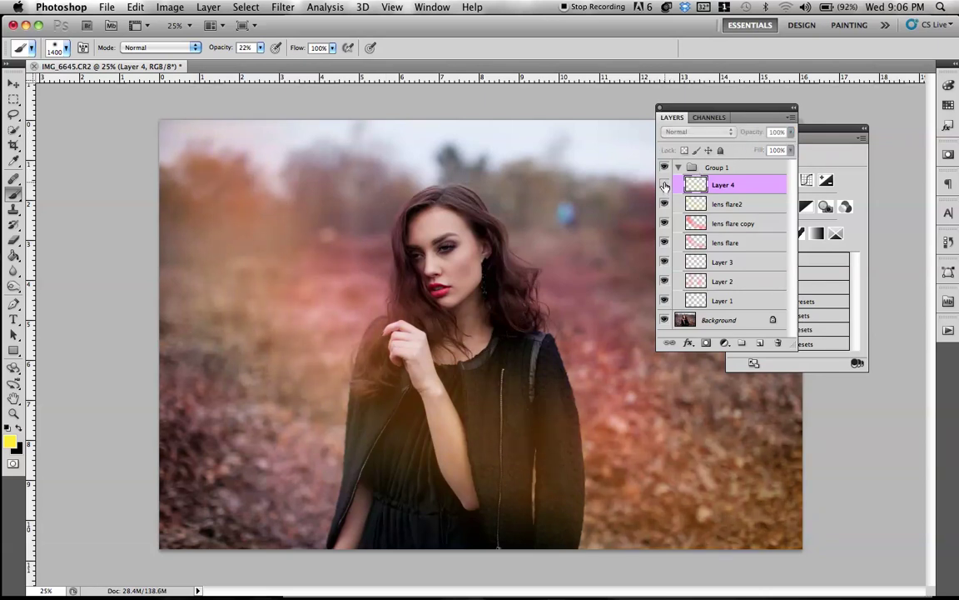
left_click(664, 185)
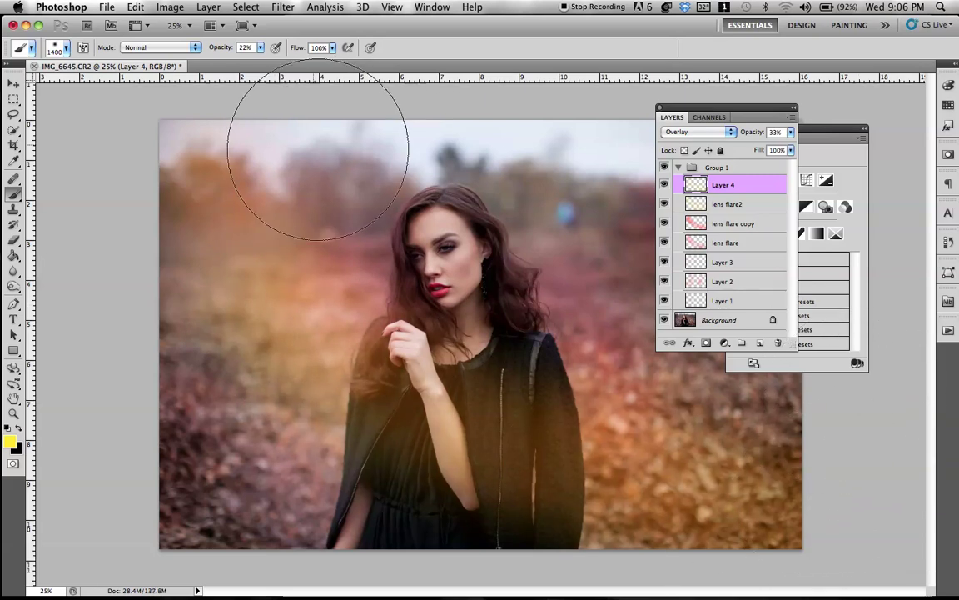
Step: Create a new layer in Normal mode above Layer 4
key("super+shift+n")
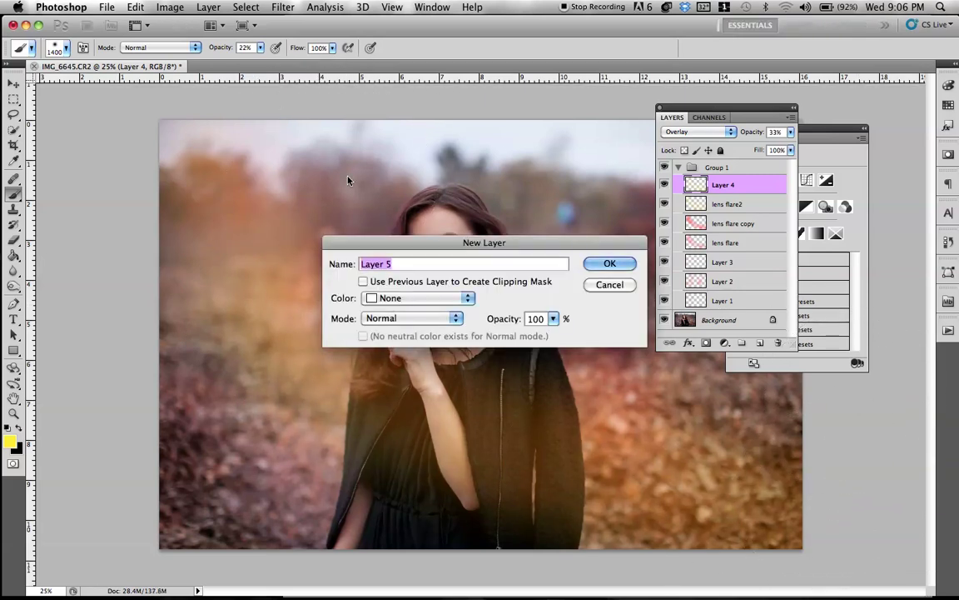
key("Return")
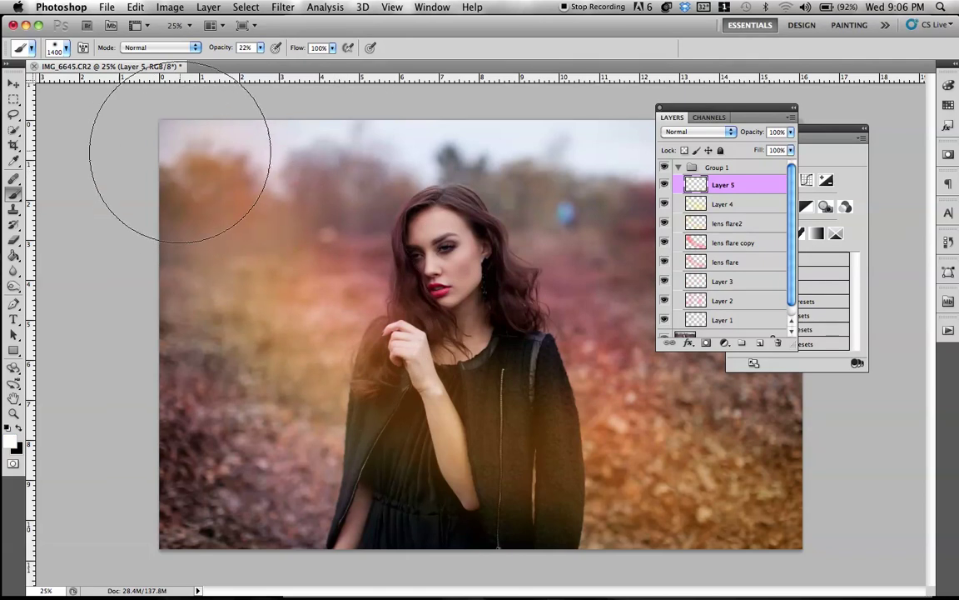
Step: Paint soft white diagonally from the upper-left trees to the lower-right foliage on Layer 5, undoing a 100% opacity stroke and repainting at 11%
mouse_move(172, 135)
left_mouse_down()
mouse_move(325, 323)
mouse_move(387, 384)
mouse_move(443, 419)
mouse_move(560, 478)
mouse_move(867, 535)
left_mouse_up()
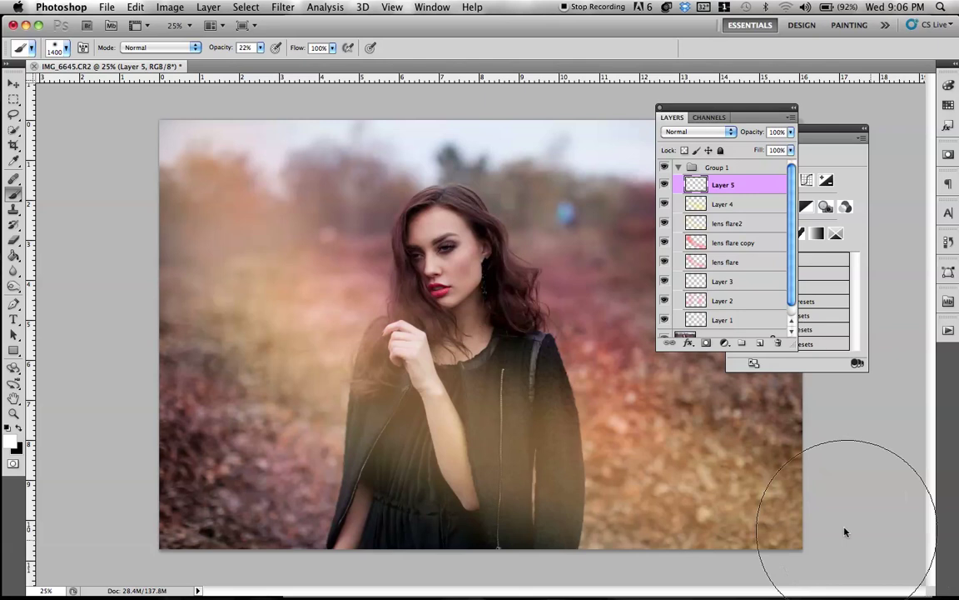
key("1")
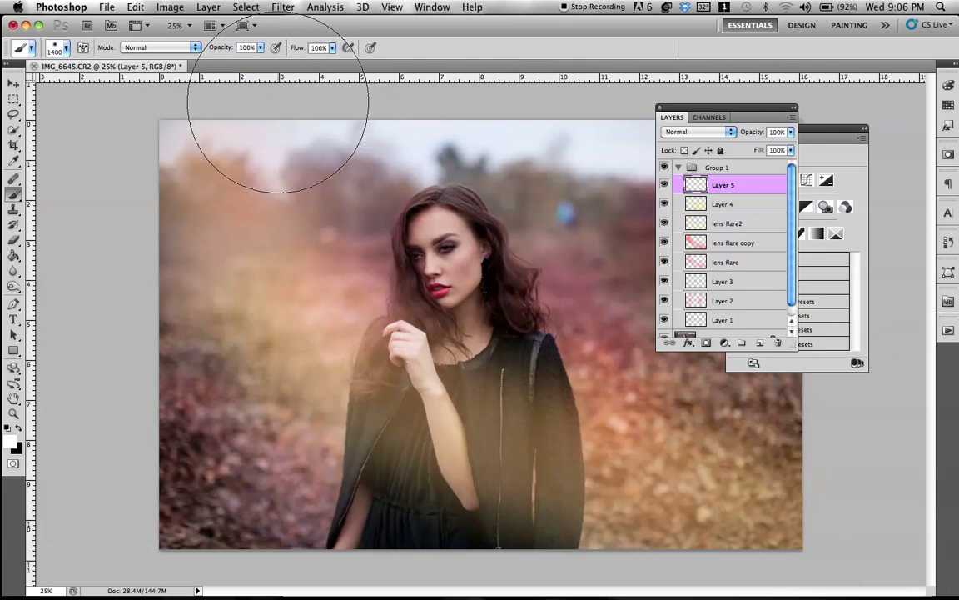
mouse_move(162, 152)
left_mouse_down()
mouse_move(385, 405)
mouse_move(613, 525)
mouse_move(841, 563)
left_mouse_up()
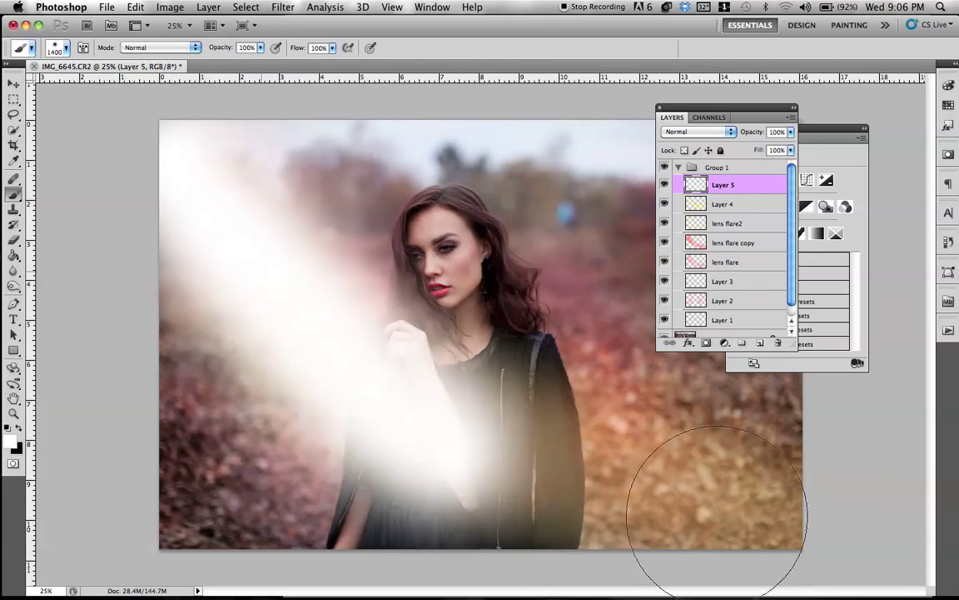
key("ctrl+z")
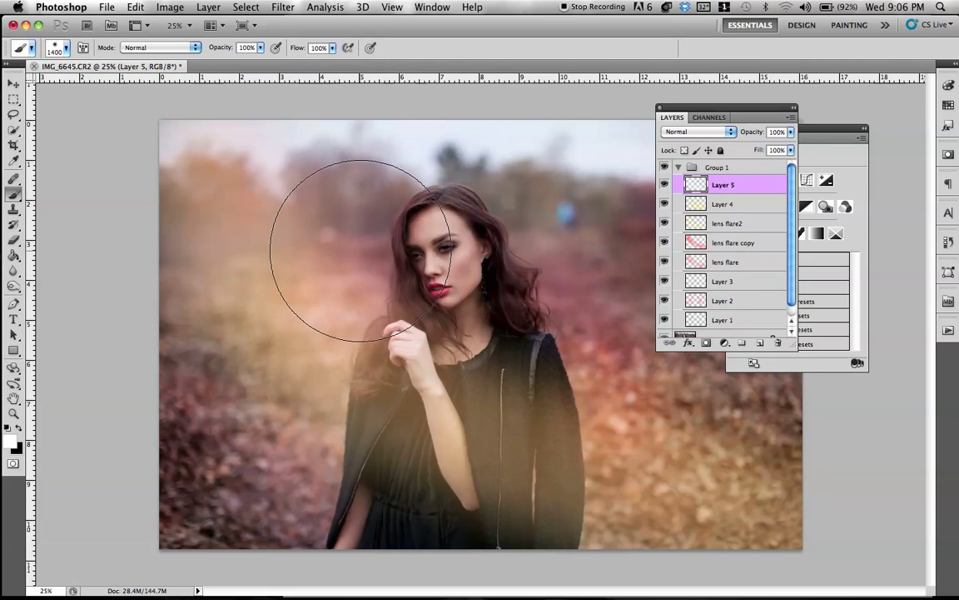
key("1")
key("1")
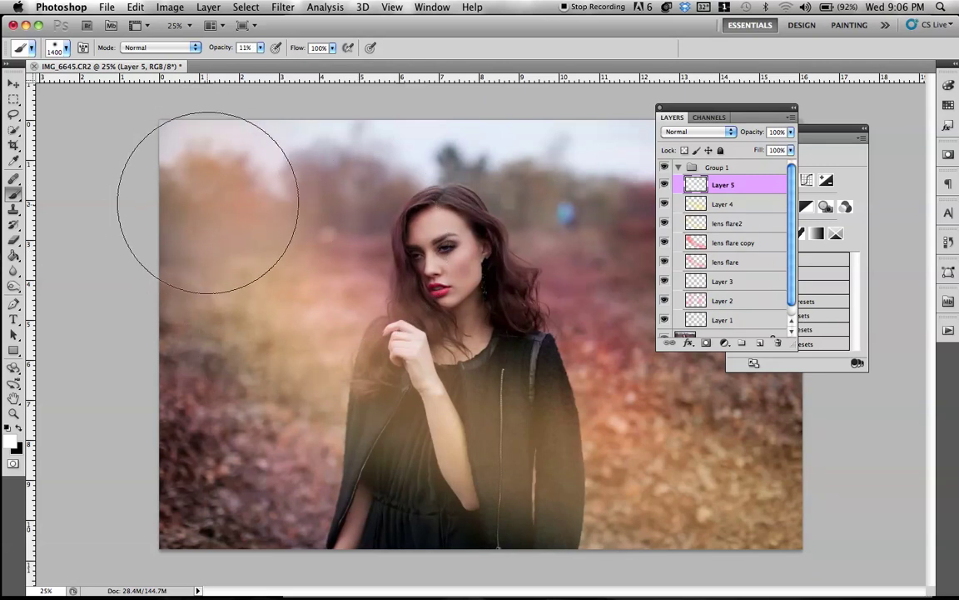
mouse_move(208, 205)
left_mouse_down()
mouse_move(284, 316)
mouse_move(440, 431)
mouse_move(563, 479)
left_mouse_up()
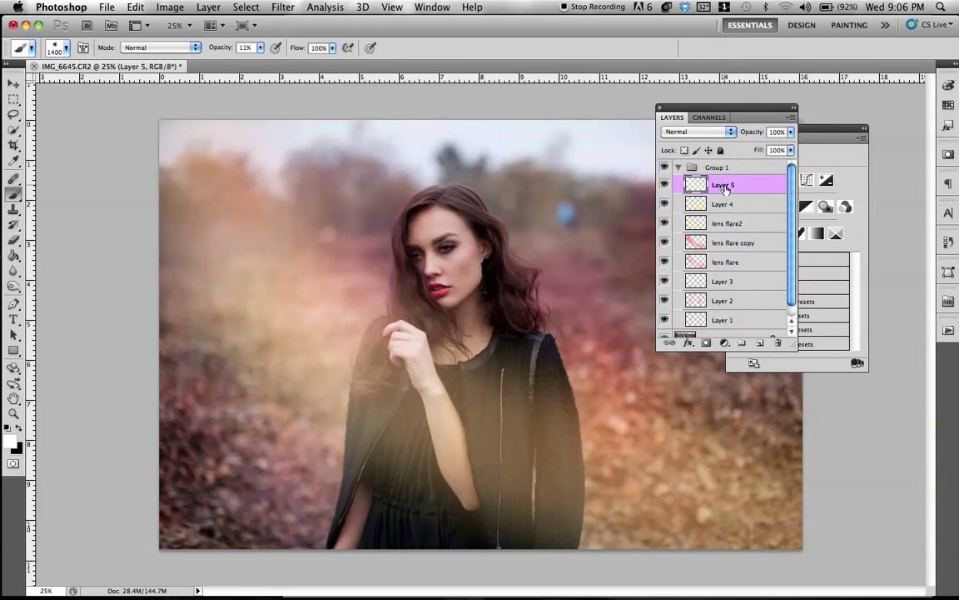
Step: Move Layer 5 directly below the lens flare layer, reduce its opacity to 55%, and compare the photo with it hidden and shown
left_click_drag(724, 189, 736, 274)
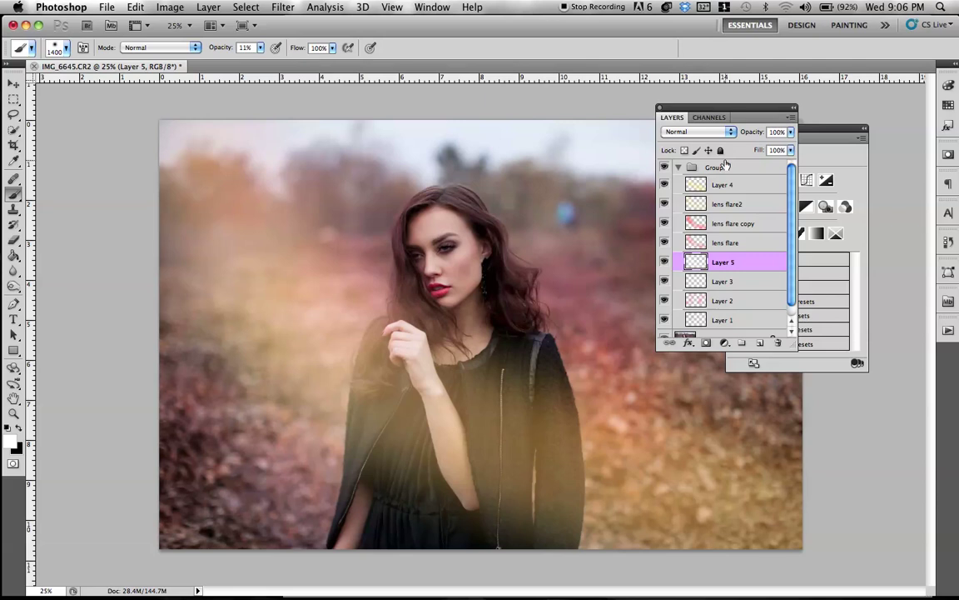
left_click_drag(733, 136, 697, 205)
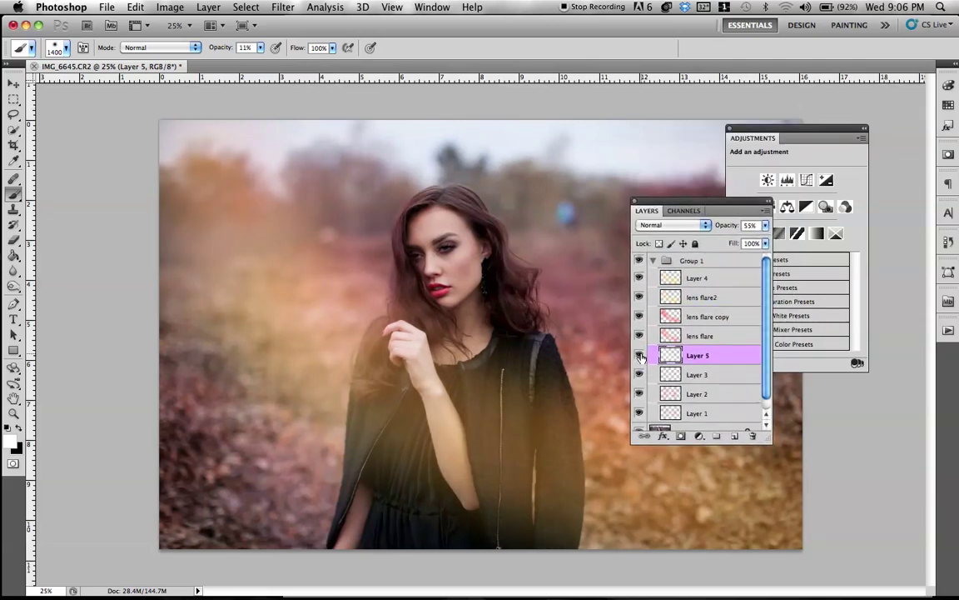
left_click(640, 355)
left_click(639, 355)
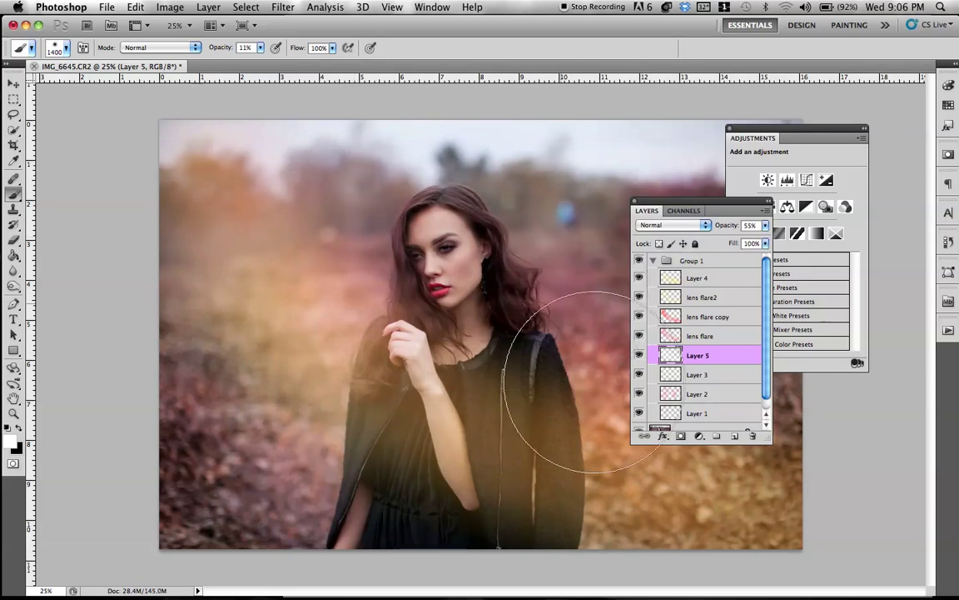
Step: Undo the last brush stroke and paint soft white haze at 11% opacity over the jacket and adjacent foliage on Layer 5
key("super+z")
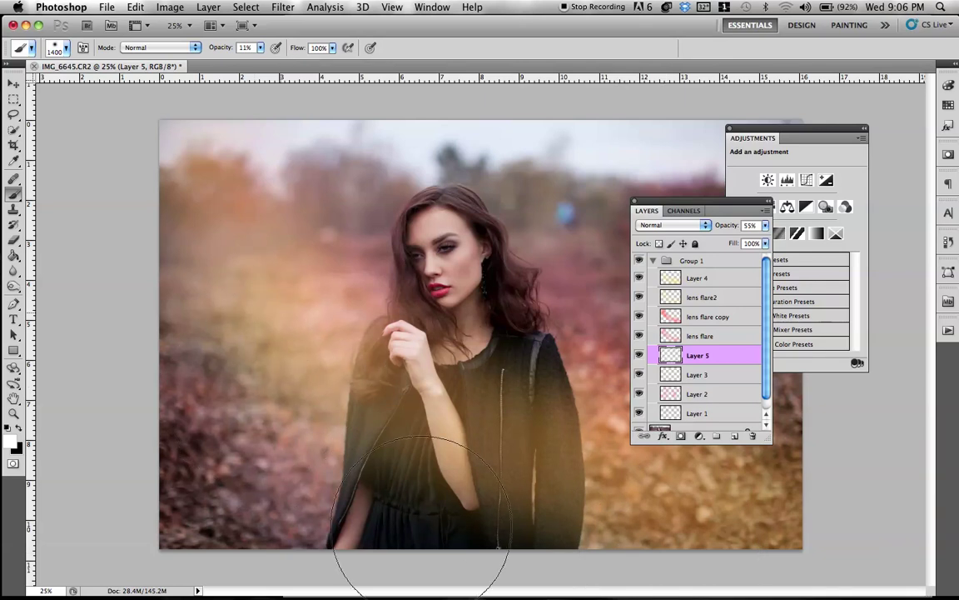
left_click_drag(351, 382, 315, 289)
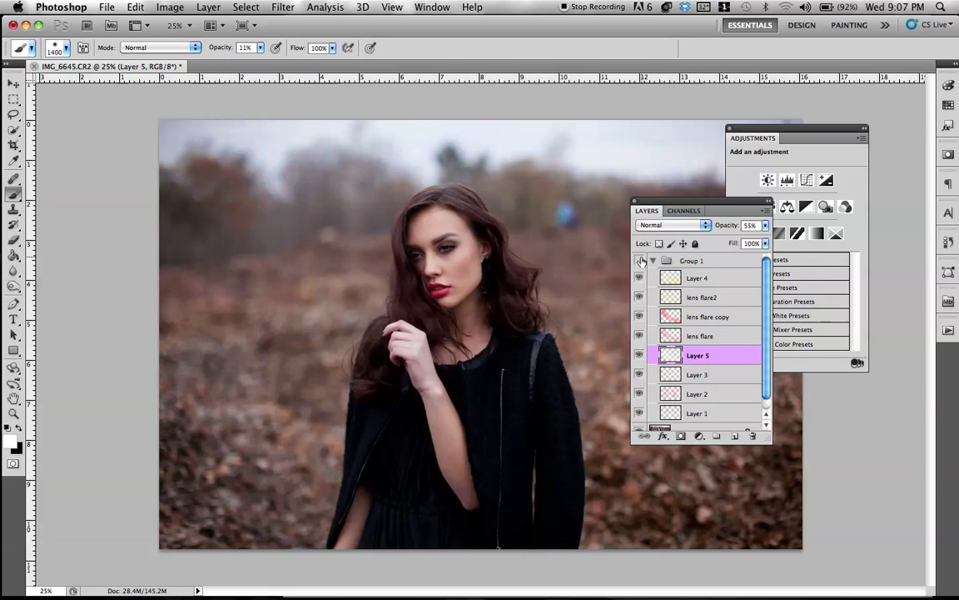
Step: Show Group 1 again after comparing with the original photo, collapse the group, and move the layer list off the subject
left_click(640, 260)
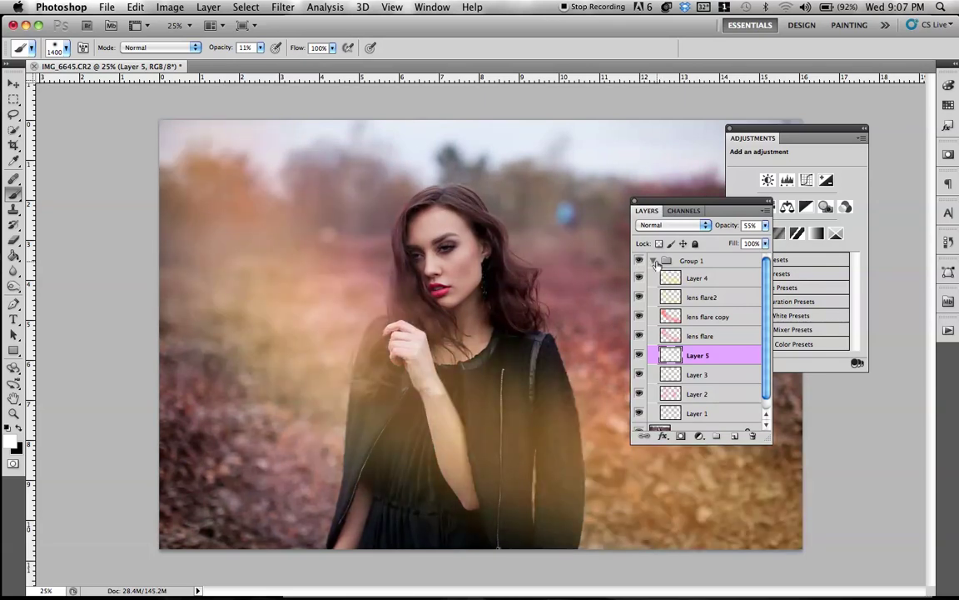
left_click(653, 260)
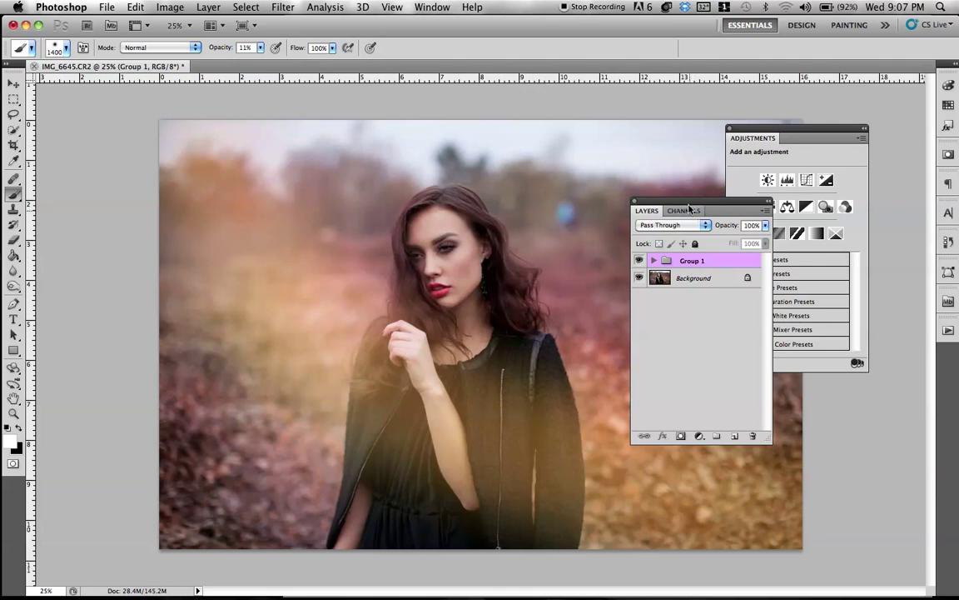
left_click_drag(689, 208, 749, 284)
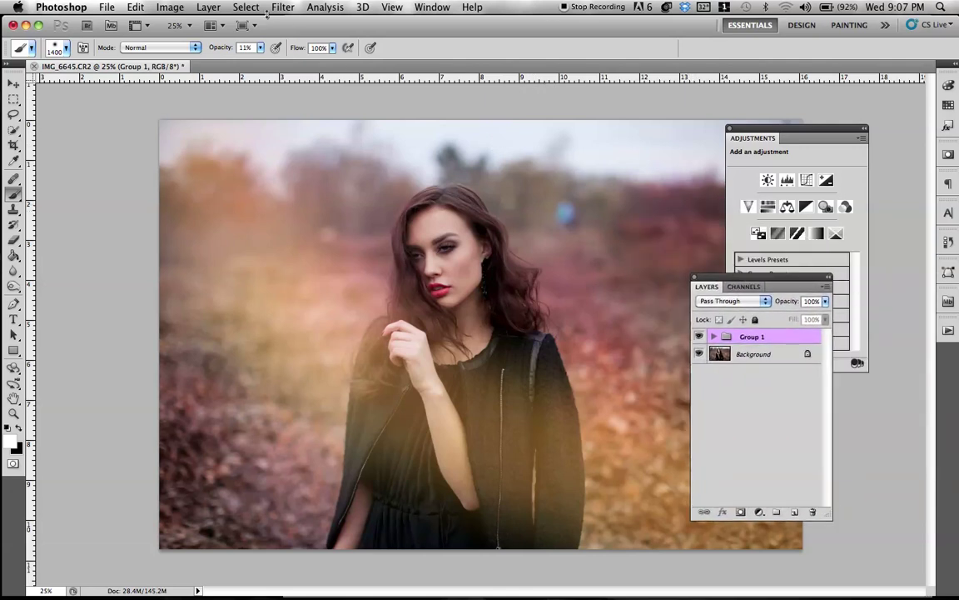
Step: Add a Curves adjustment layer above Group 1
left_click(208, 7)
mouse_move(301, 140)
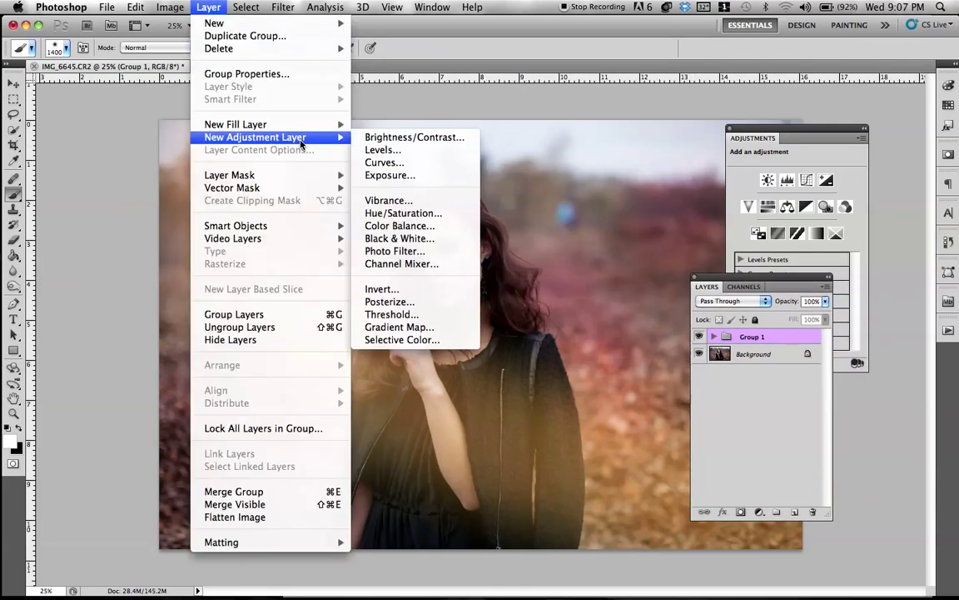
left_click(408, 163)
left_click(546, 259)
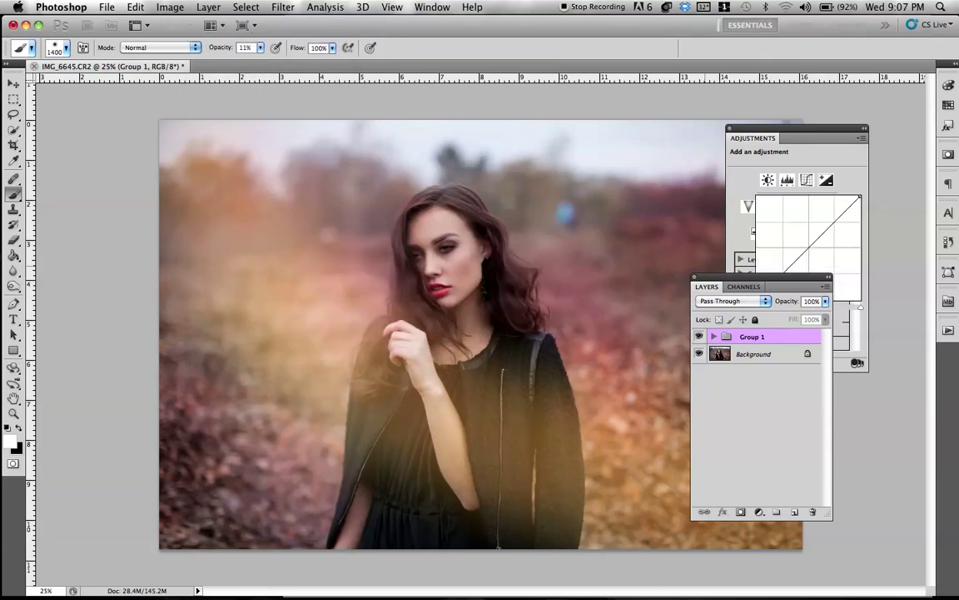
Step: Shape the RGB curve into a gentle S with a raised black point, a lower-midtone point, and an upper point at input 151, output 166
left_click_drag(766, 131, 621, 110)
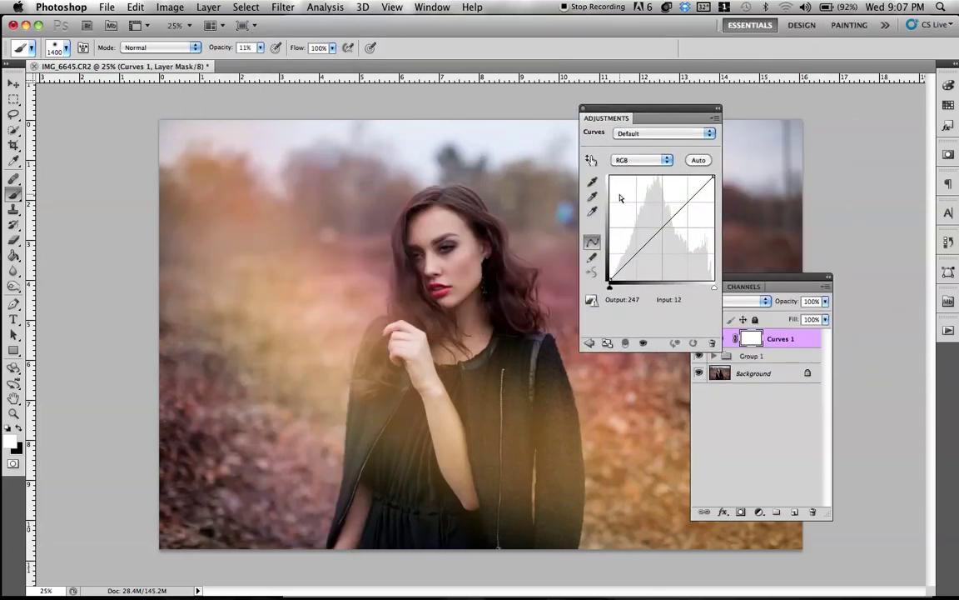
left_click_drag(645, 248, 648, 249)
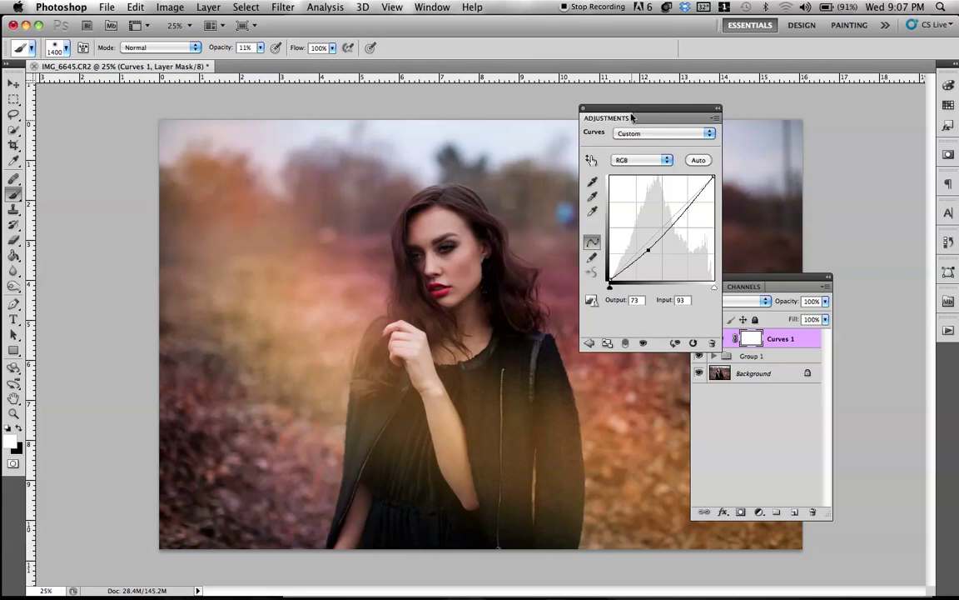
left_click_drag(632, 117, 732, 128)
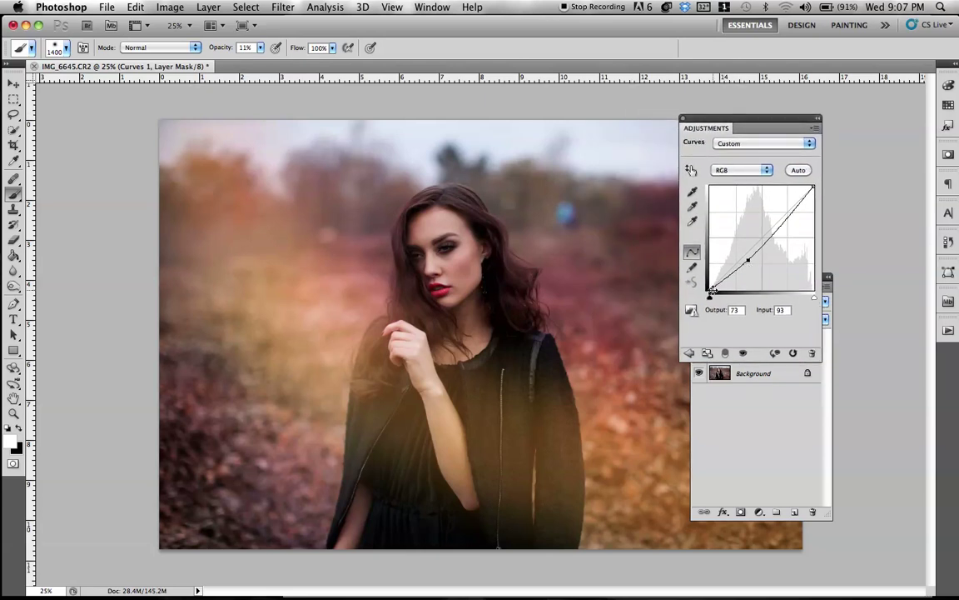
left_click_drag(711, 291, 772, 218)
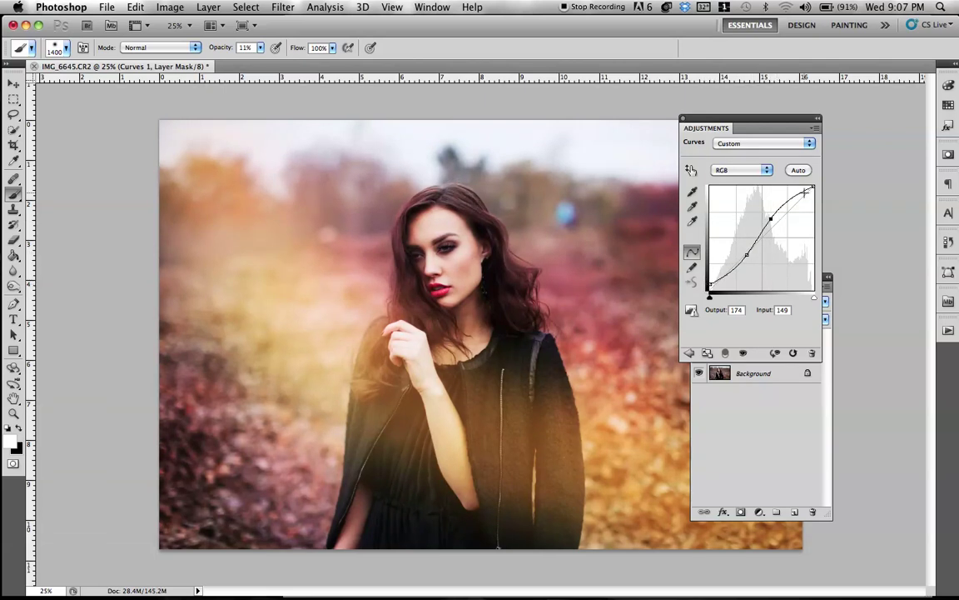
left_click_drag(749, 256, 747, 254)
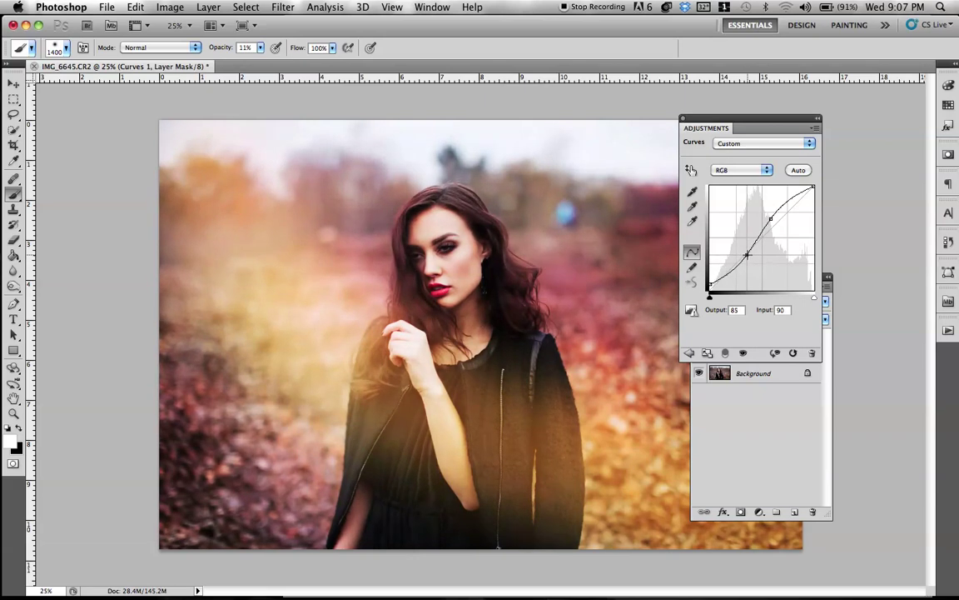
left_click_drag(772, 219, 772, 222)
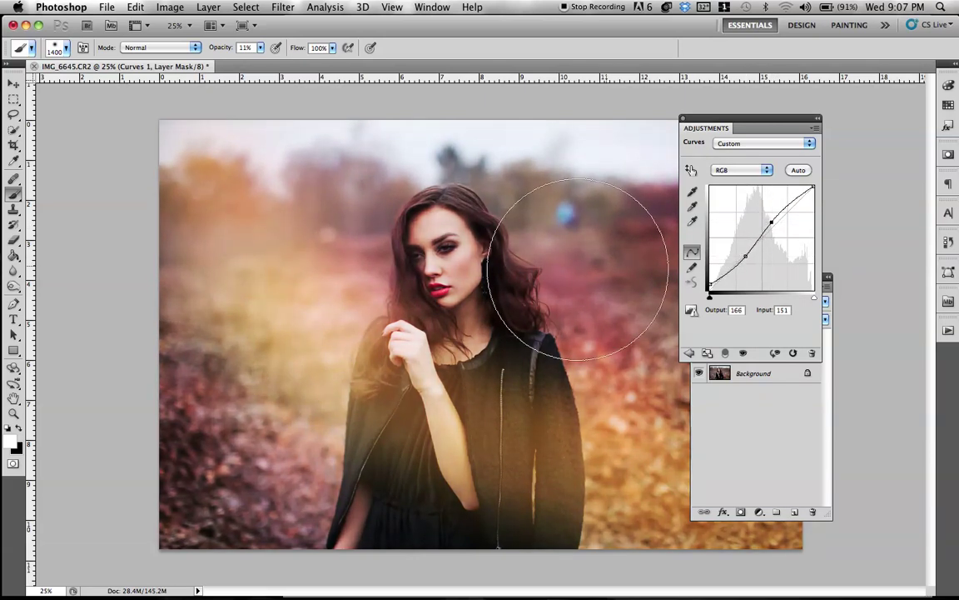
Step: Reduce the brush size to 400
key("bracketleft")
key("bracketleft")
key("bracketleft")
key("bracketleft")
key("bracketleft")
key("bracketleft")
key("bracketleft")
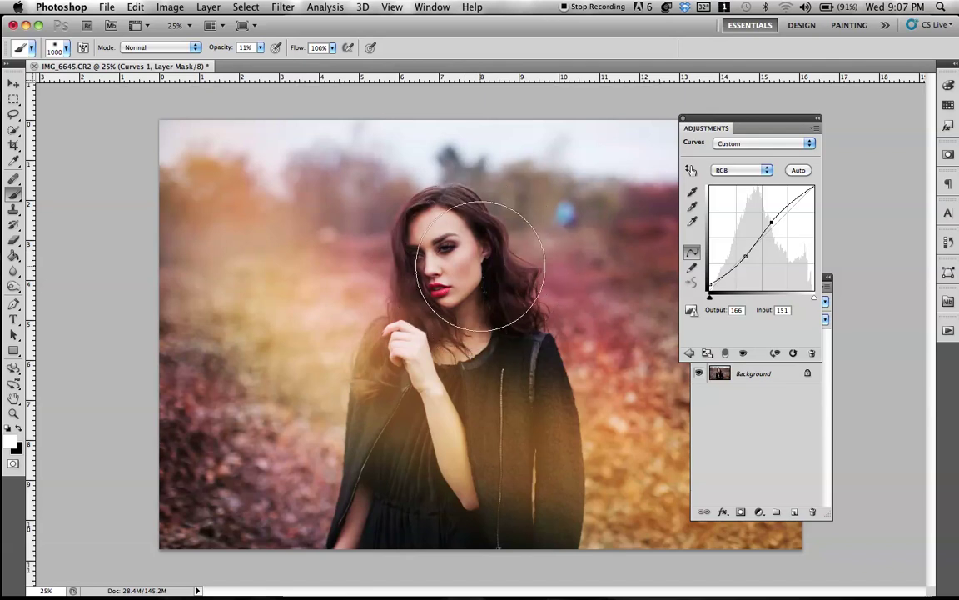
key("bracketleft")
key("bracketleft")
key("bracketleft")
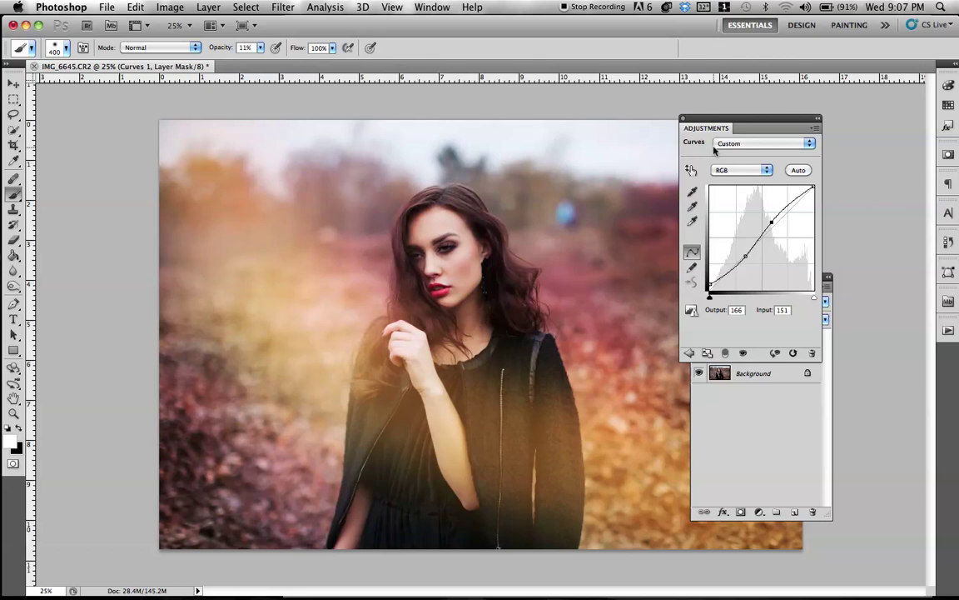
Step: Hide the Curves 1 layer and arrange the layer list and the curve settings side by side
left_click_drag(720, 124, 653, 152)
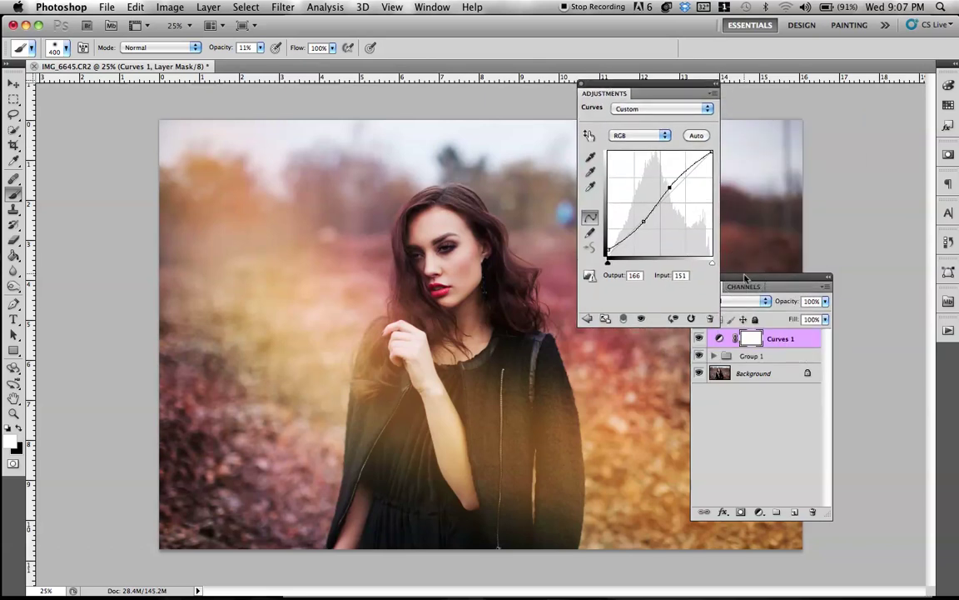
left_click_drag(746, 280, 634, 337)
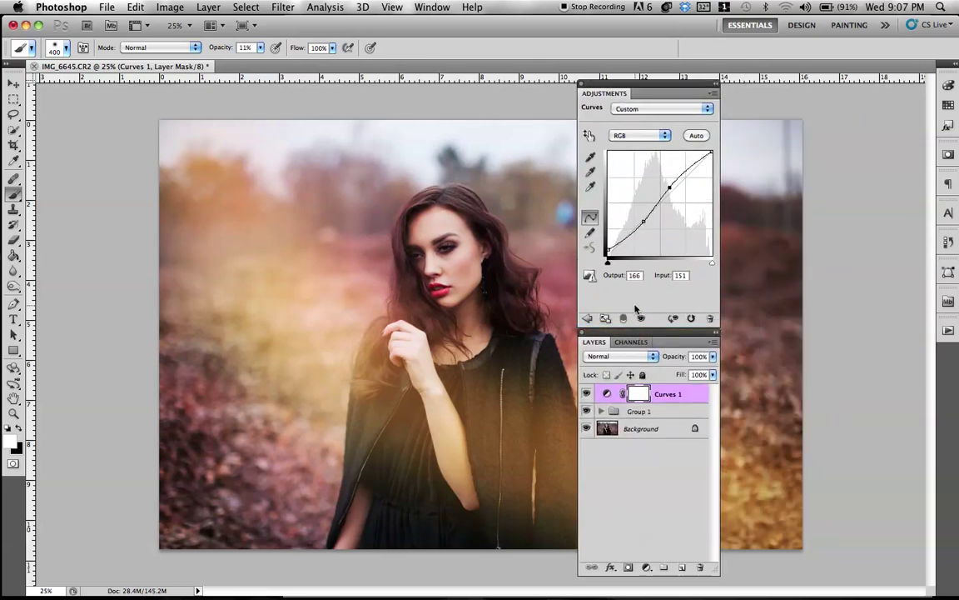
left_click(587, 394)
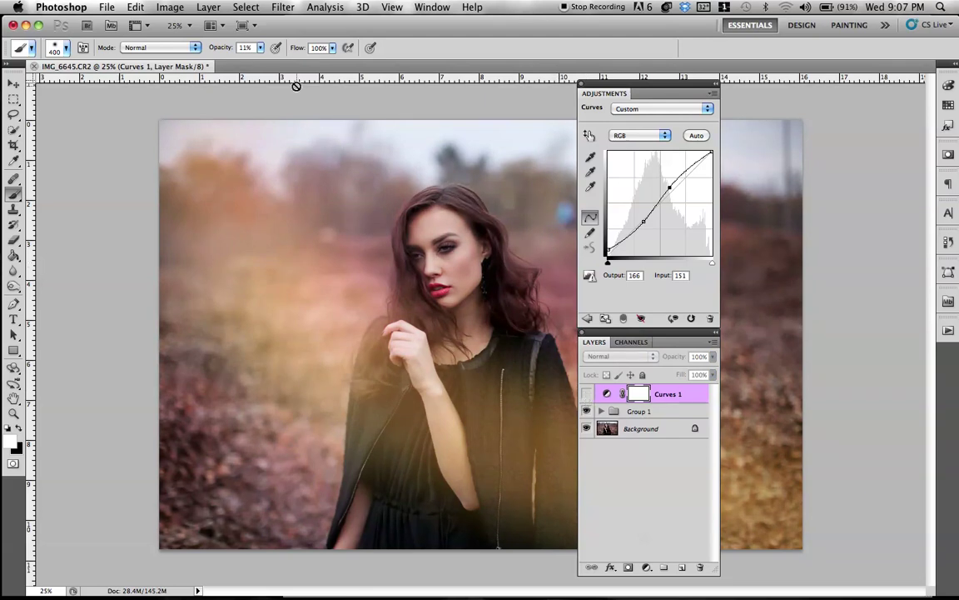
left_click_drag(638, 88, 796, 168)
left_click_drag(642, 333, 650, 152)
left_click_drag(766, 167, 759, 158)
Step: Add a Gradient Map adjustment layer above Curves 1
left_click(208, 6)
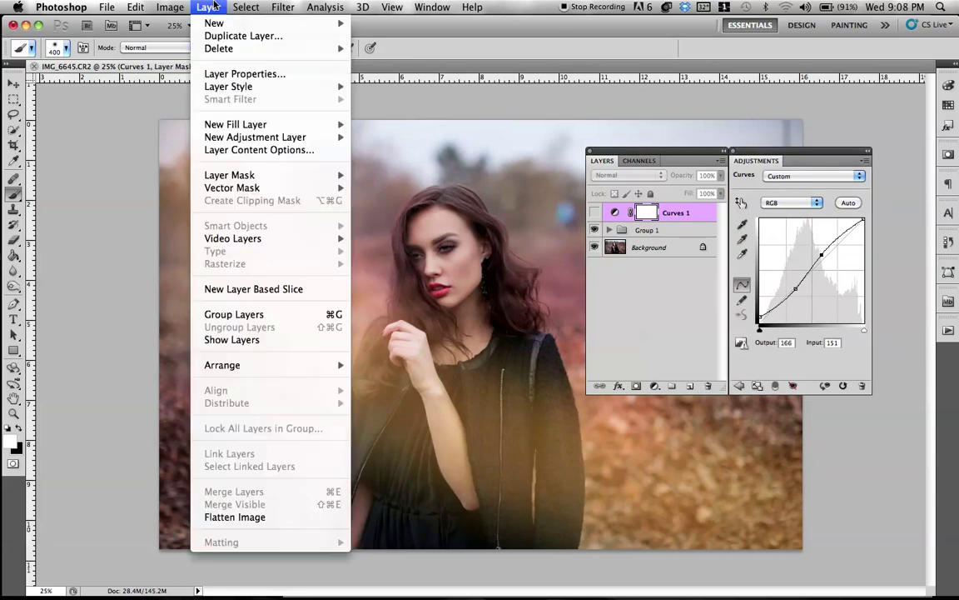
mouse_move(298, 137)
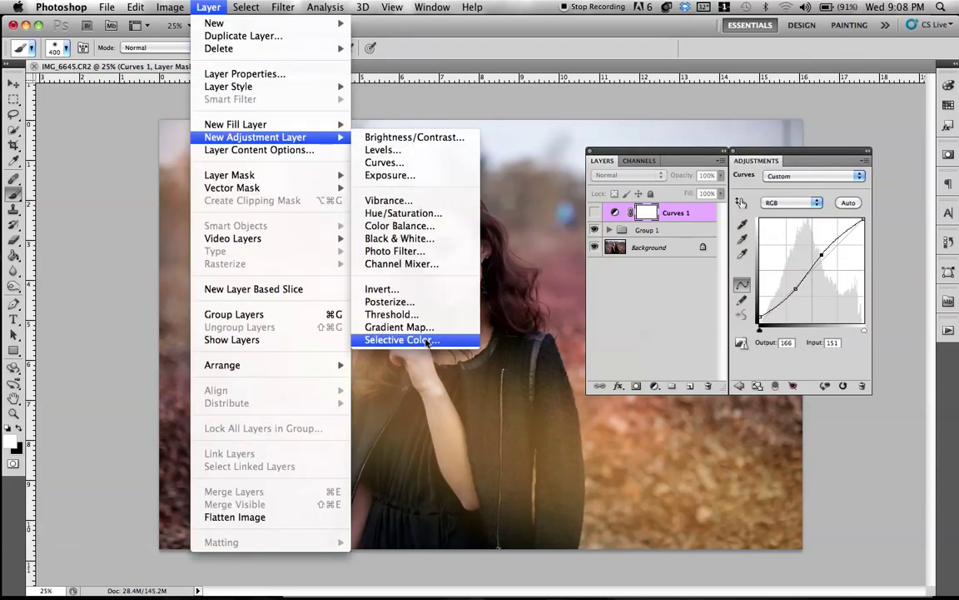
left_click(436, 326)
left_click(601, 263)
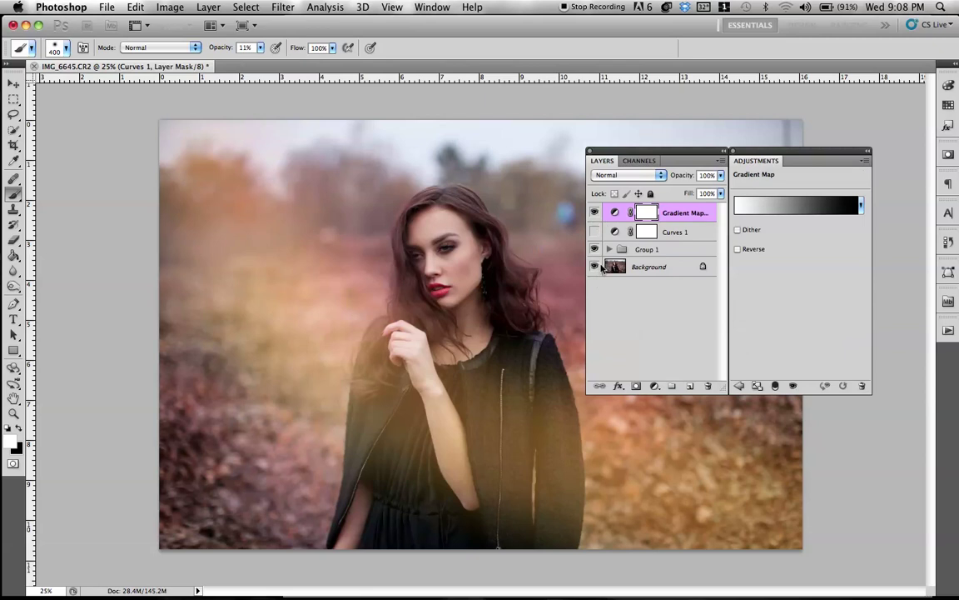
left_click(605, 266)
left_click(671, 215)
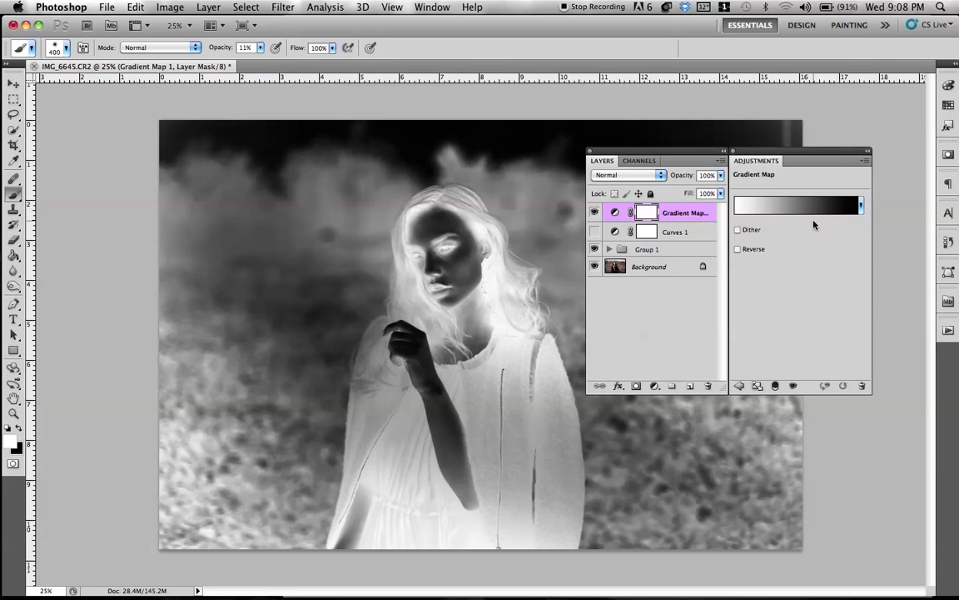
Step: Reverse the gradient map to run from black to white and set its layer's blend mode to Soft Light
left_click(757, 252)
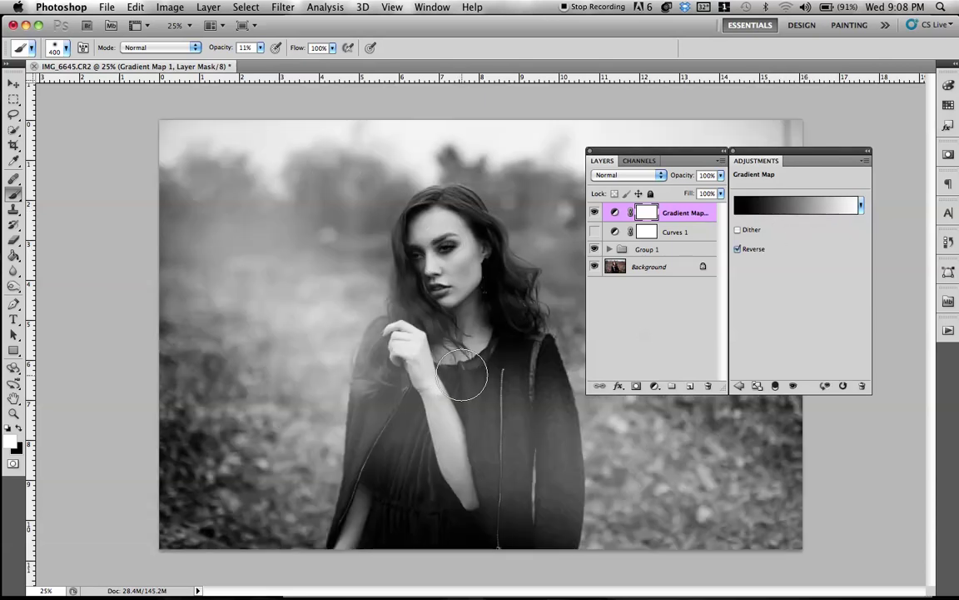
left_click(13, 85)
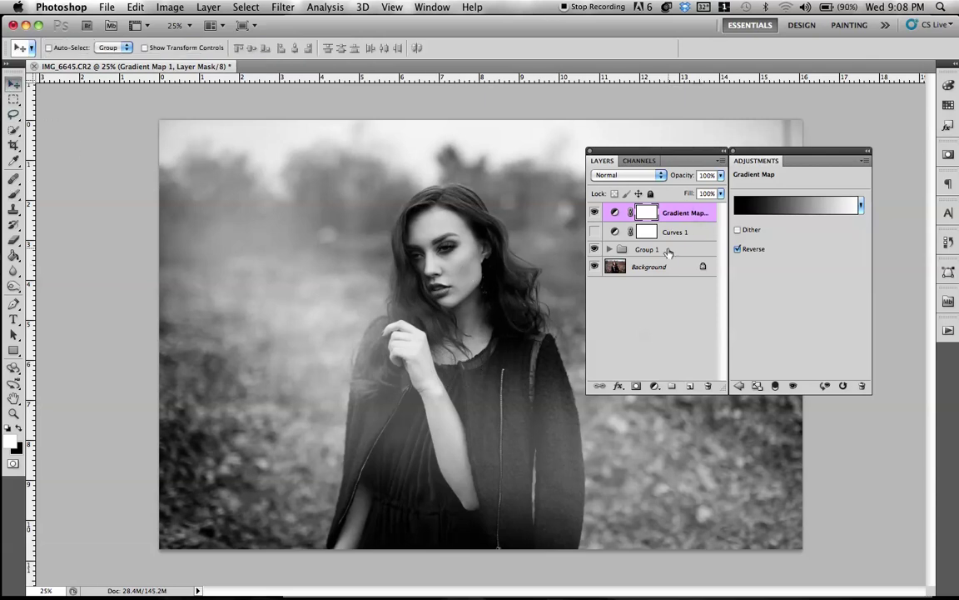
left_click(658, 178)
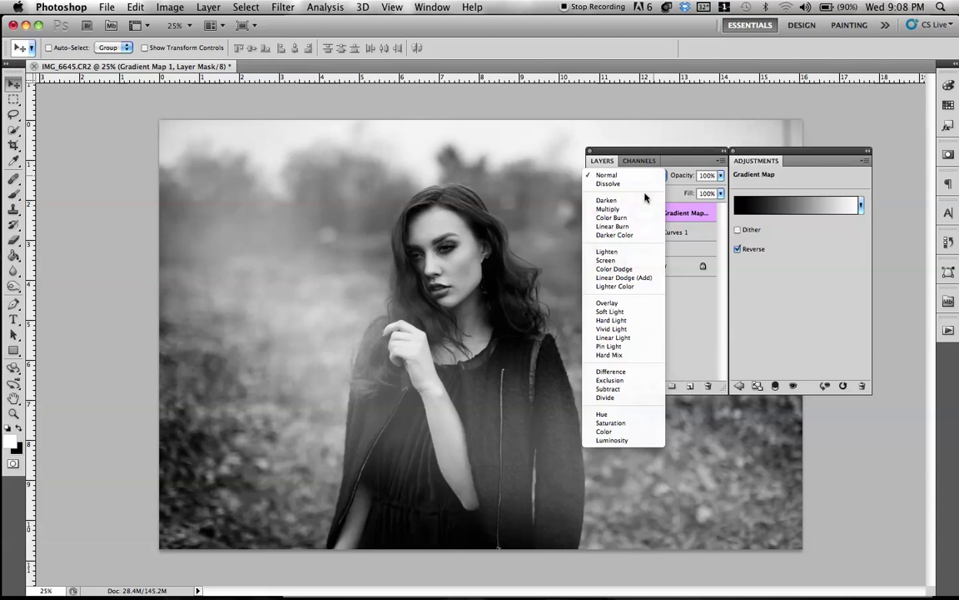
left_click(613, 311)
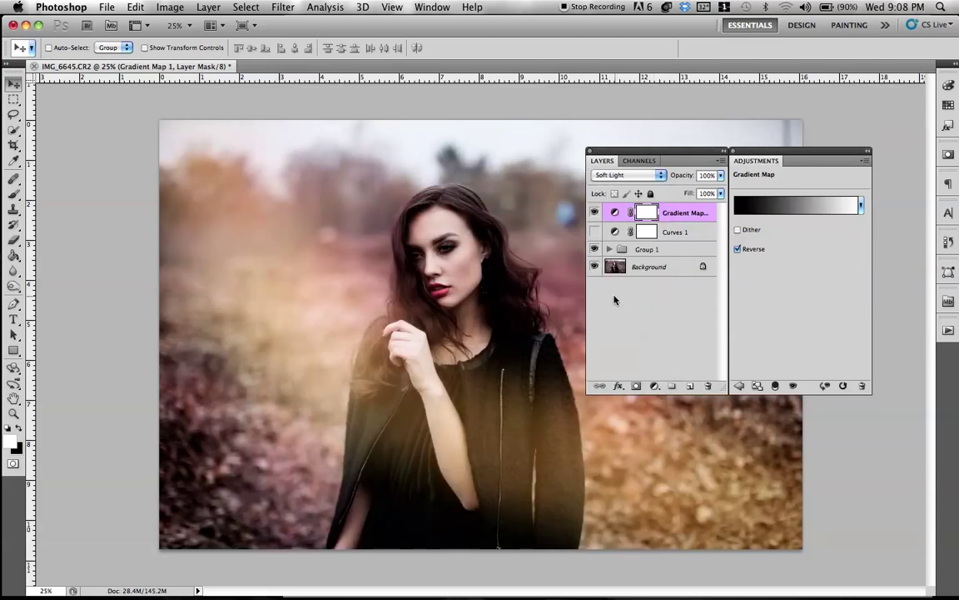
Step: Try the Overlay blend mode on the Gradient Map 1 layer and return it to Soft Light
left_click(645, 174)
left_click(645, 166)
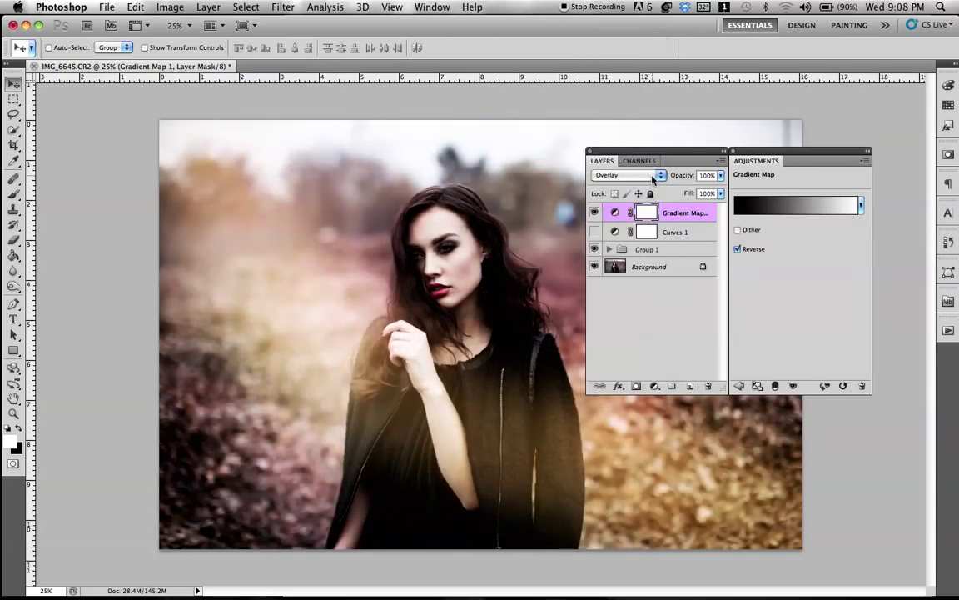
left_click(650, 178)
left_click(654, 193)
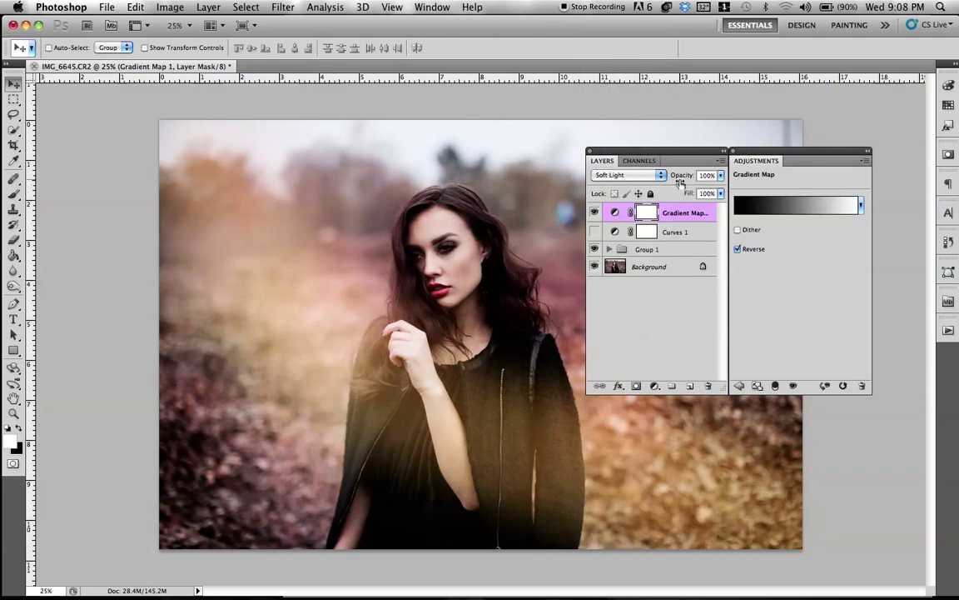
Step: Lower Gradient Map 1's opacity to 63% and toggle the layer's visibility to compare the portrait with and without it
left_click_drag(673, 180, 659, 182)
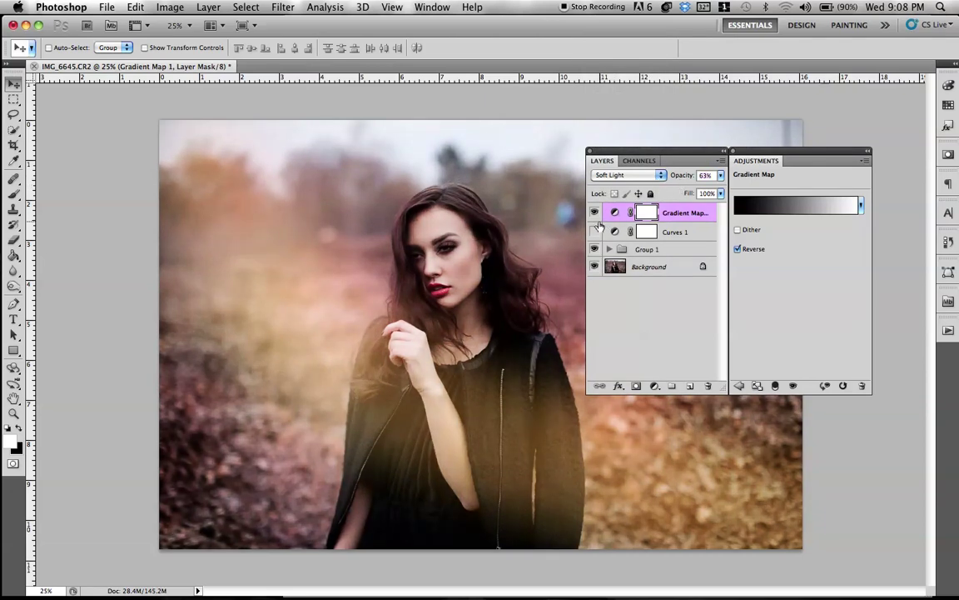
left_click(594, 213)
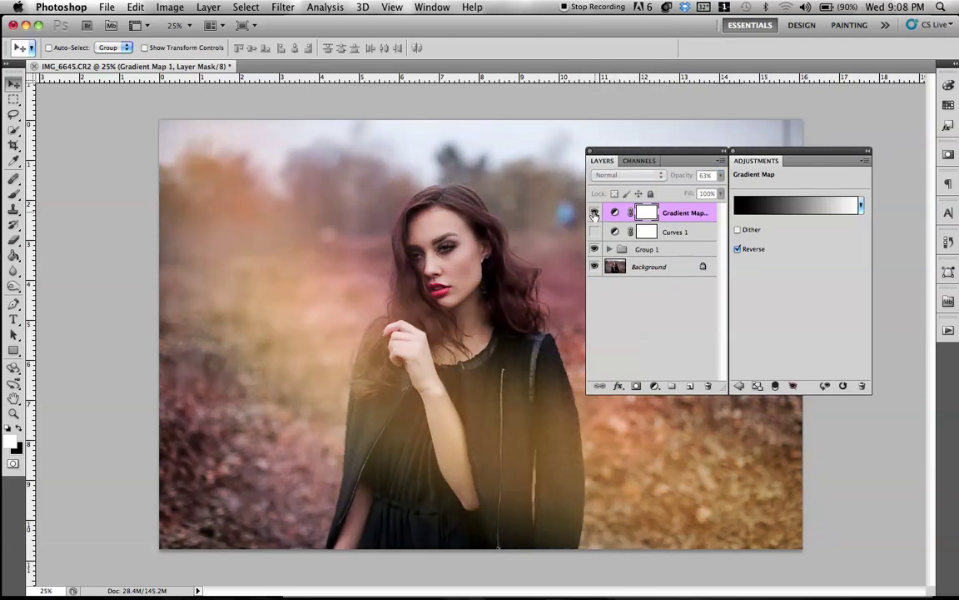
left_click(594, 213)
left_click(594, 213)
left_click(594, 214)
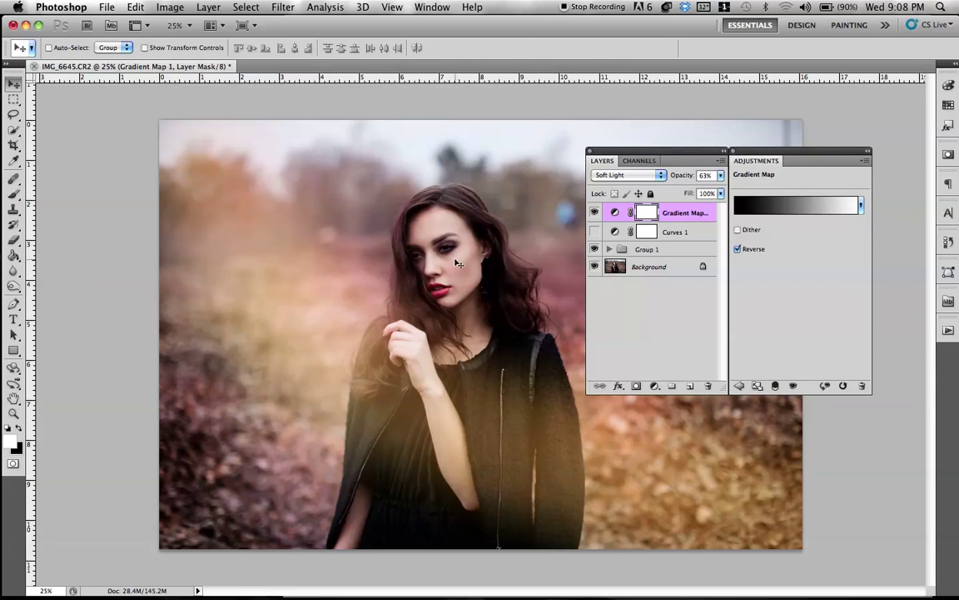
left_click(594, 213)
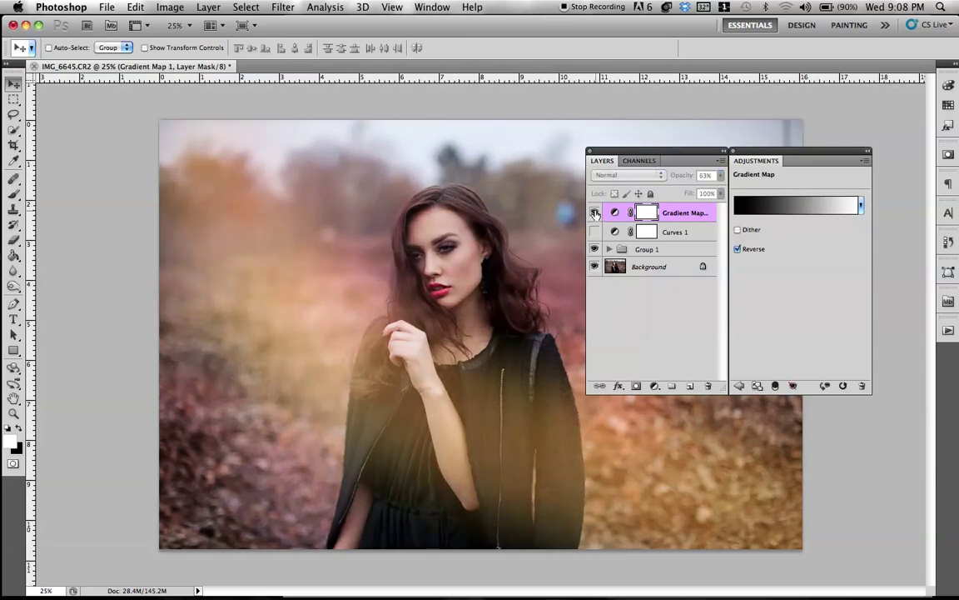
left_click(595, 212)
Step: Hide Gradient Map 1, show Curves 1 instead and set the Curves 1 opacity to 99%
left_click(594, 212)
left_click(594, 231)
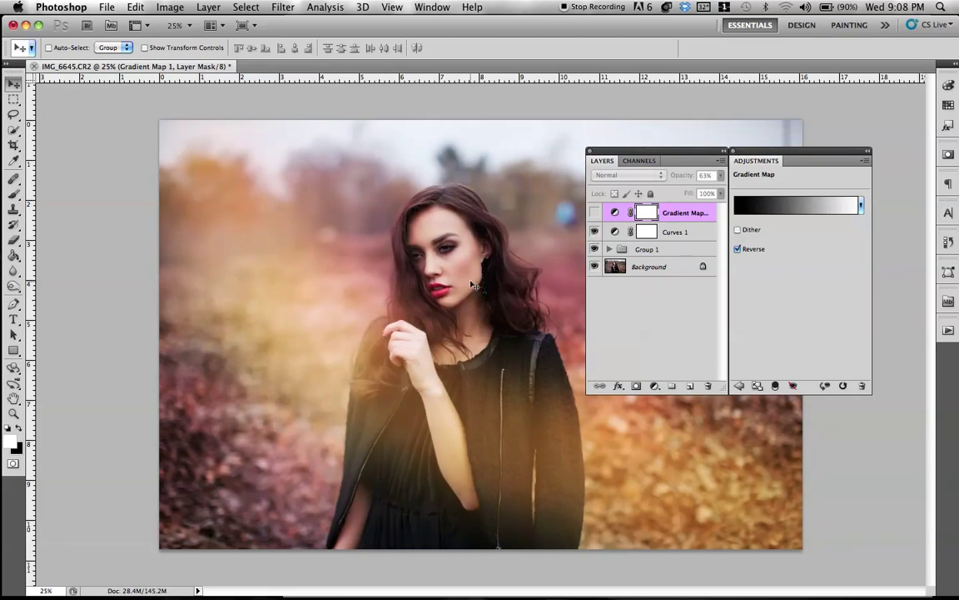
left_click(666, 231)
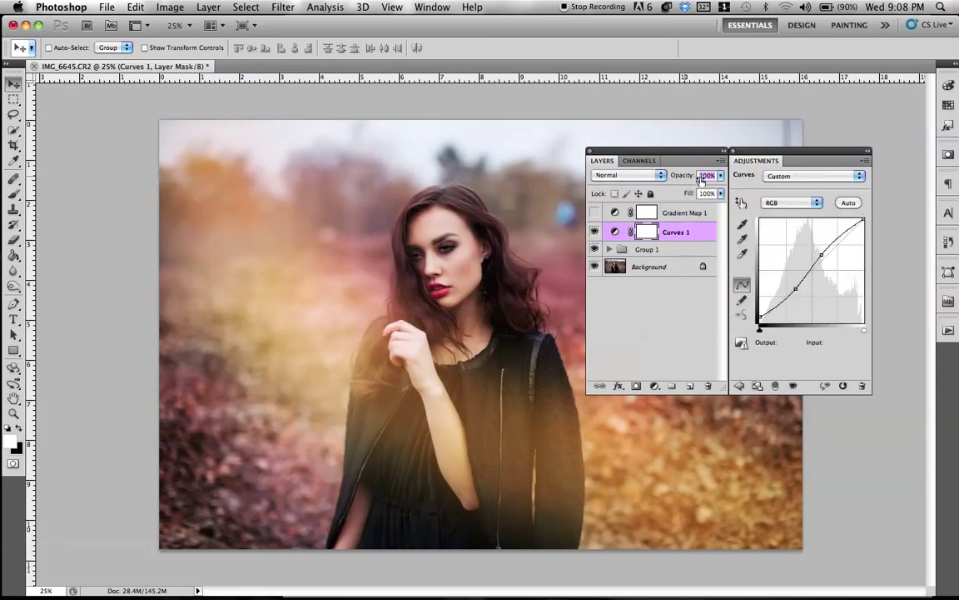
Step: Try raising the upper point of the Curves 1 curve to output 182 at input 143, and undo it
left_click_drag(822, 252, 820, 248)
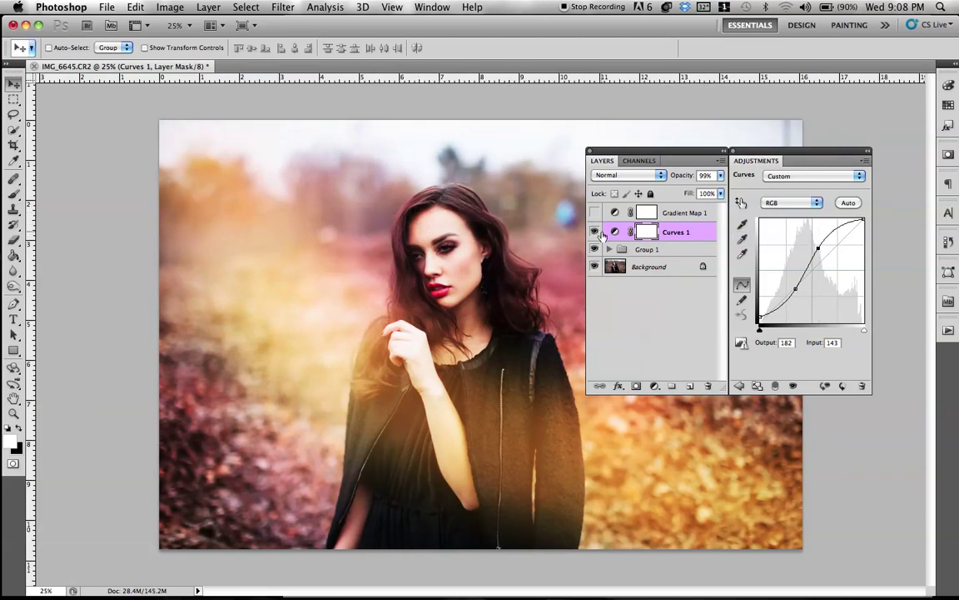
key("super+z")
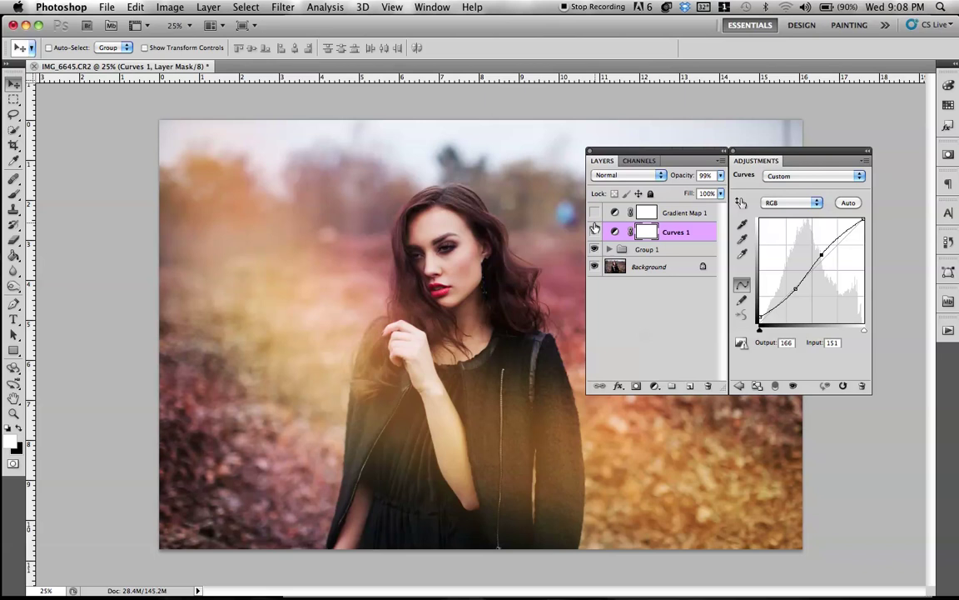
Step: Make Gradient Map 1 and Curves 1 both visible and set Gradient Map 1's opacity to 64%
left_click(594, 232)
left_click(594, 213)
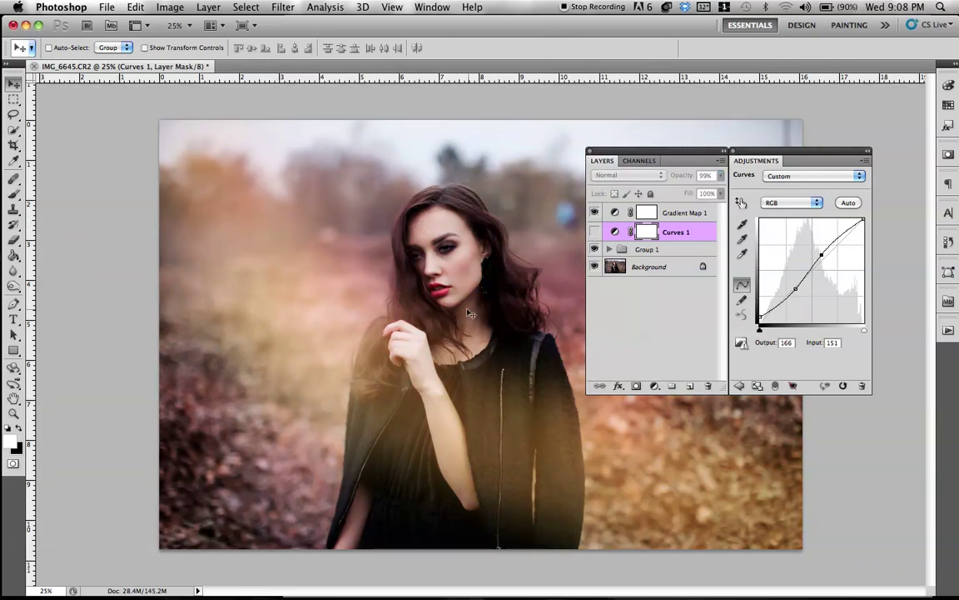
left_click(673, 215)
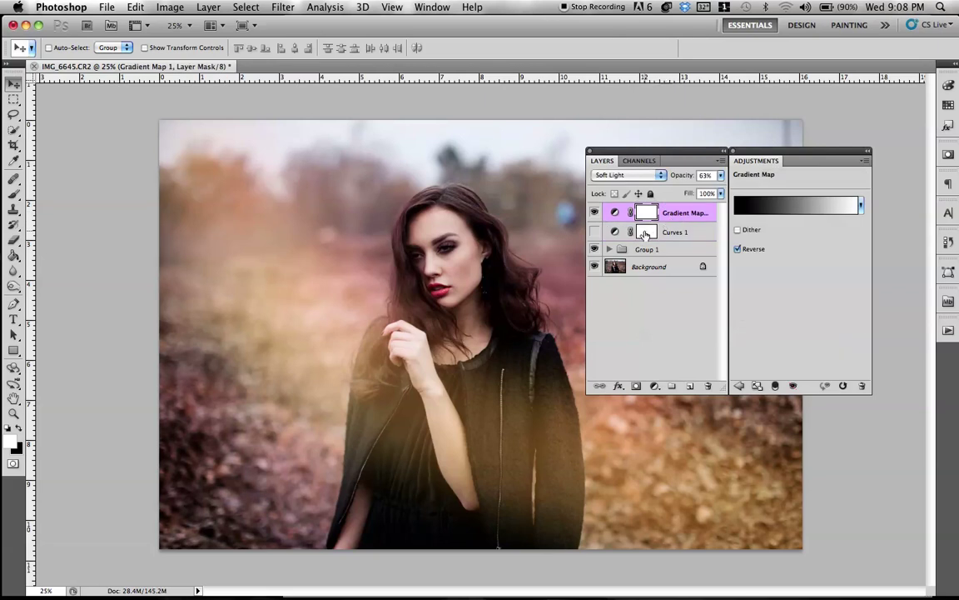
mouse_move(680, 179)
left_mouse_down()
mouse_move(701, 179)
mouse_move(679, 178)
left_mouse_up()
left_click(595, 232)
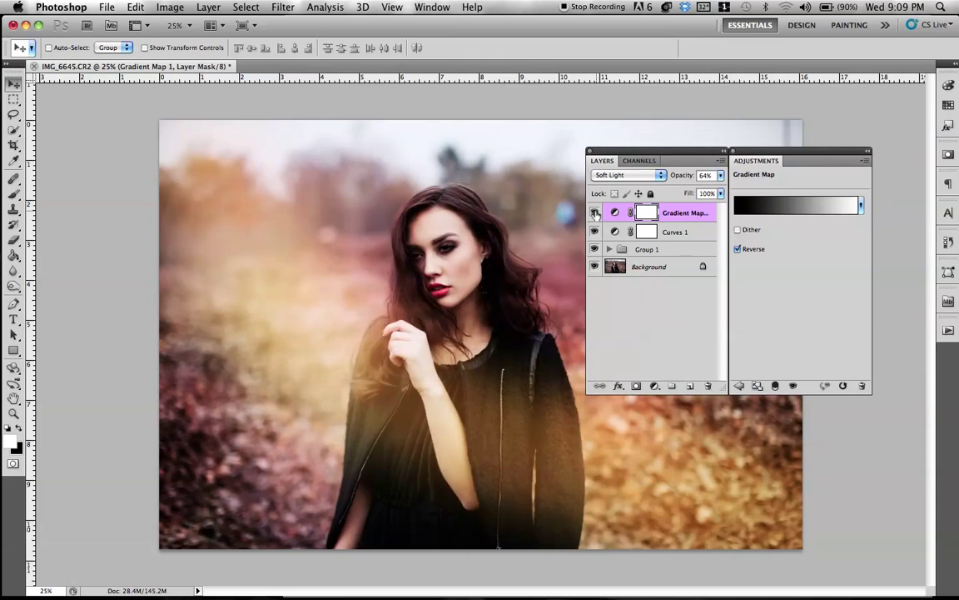
Step: Compare the portrait with Gradient Map 1 hidden and shown, and reduce that layer's opacity to 32%
left_click(610, 236)
left_click(595, 213)
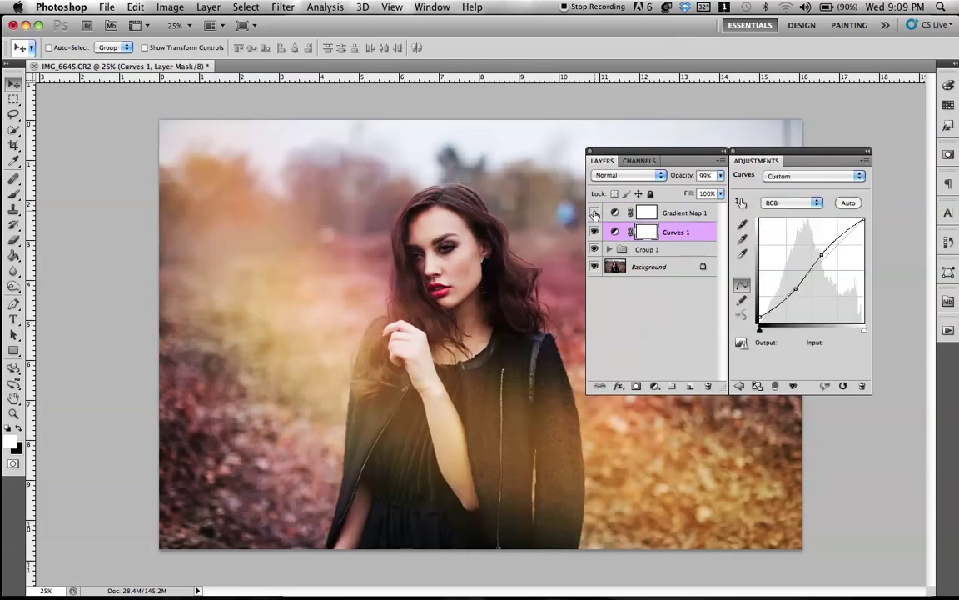
left_click(688, 212)
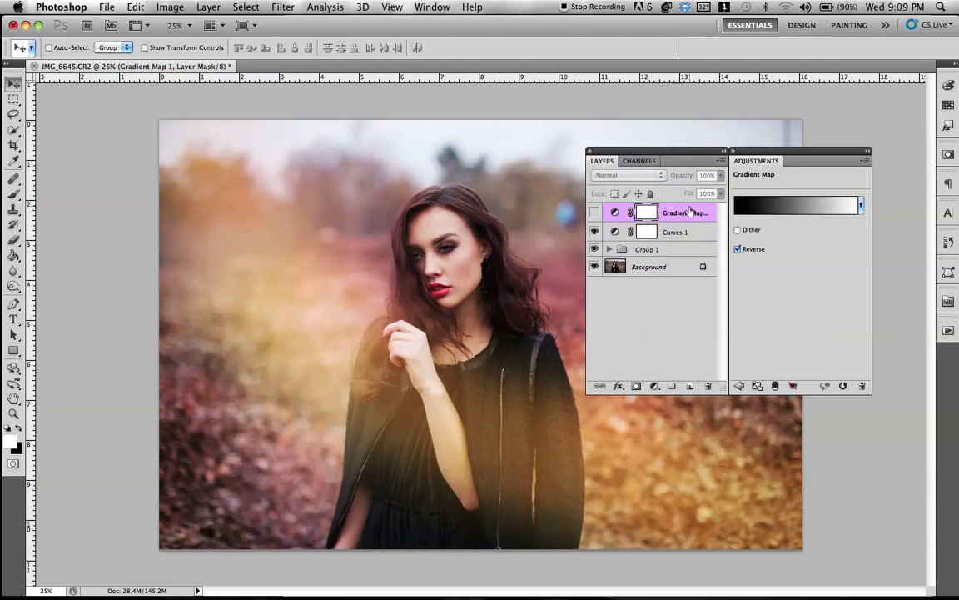
left_click(594, 213)
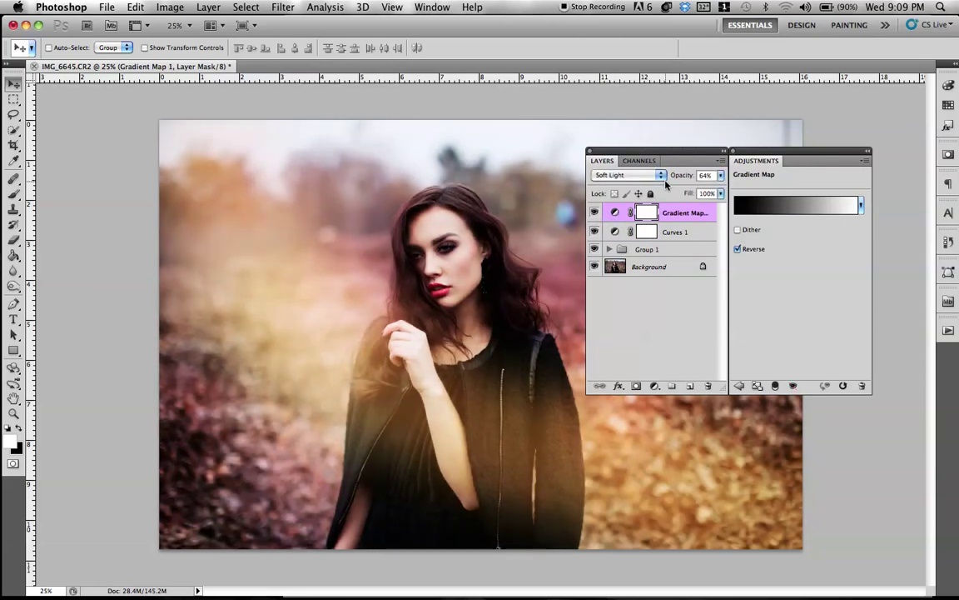
left_click_drag(680, 180, 648, 192)
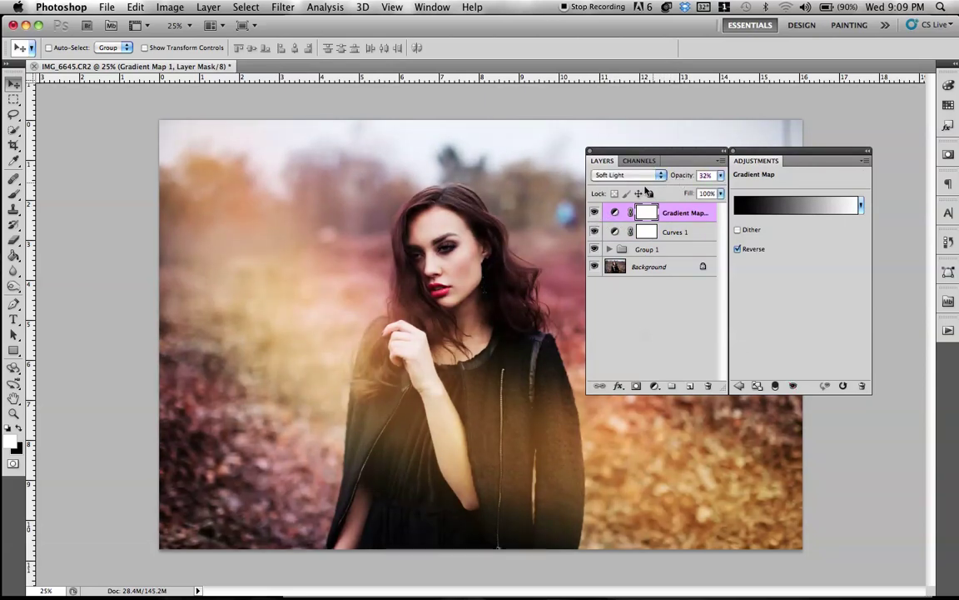
Step: Check the image again with Gradient Map 1 off and on, and raise its opacity somewhat above 32%
left_click(618, 231)
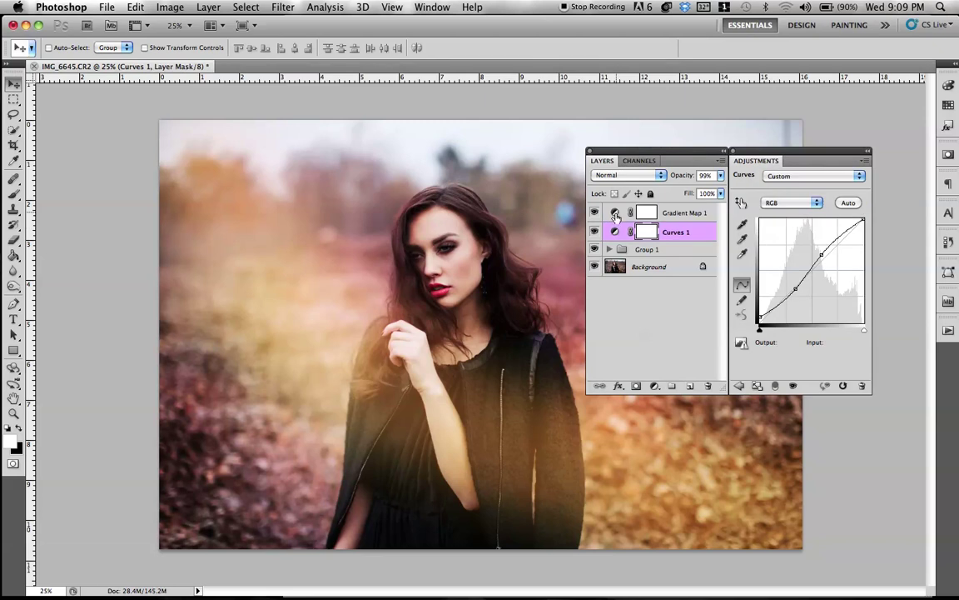
left_click(595, 214)
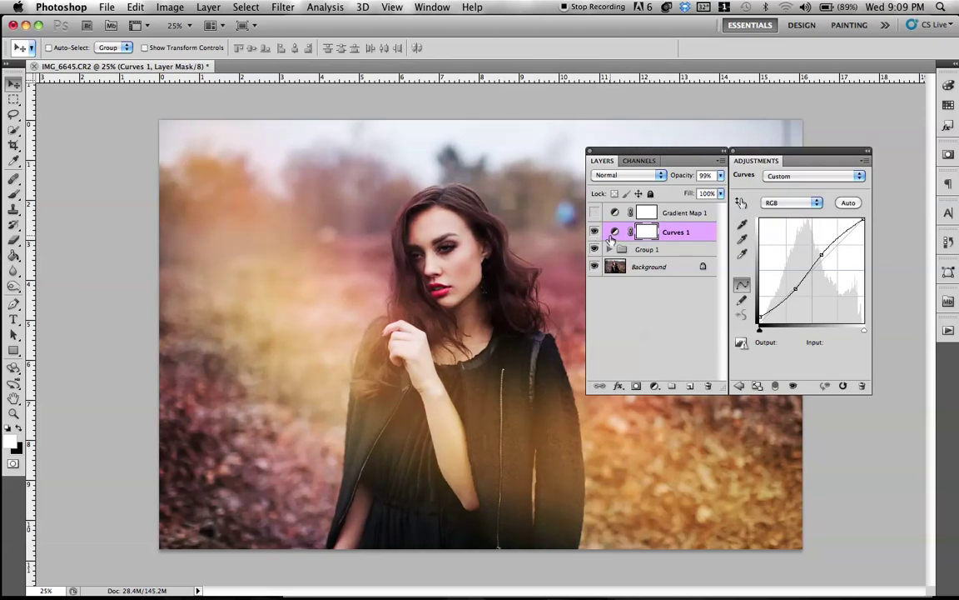
left_click(594, 212)
left_click(615, 213)
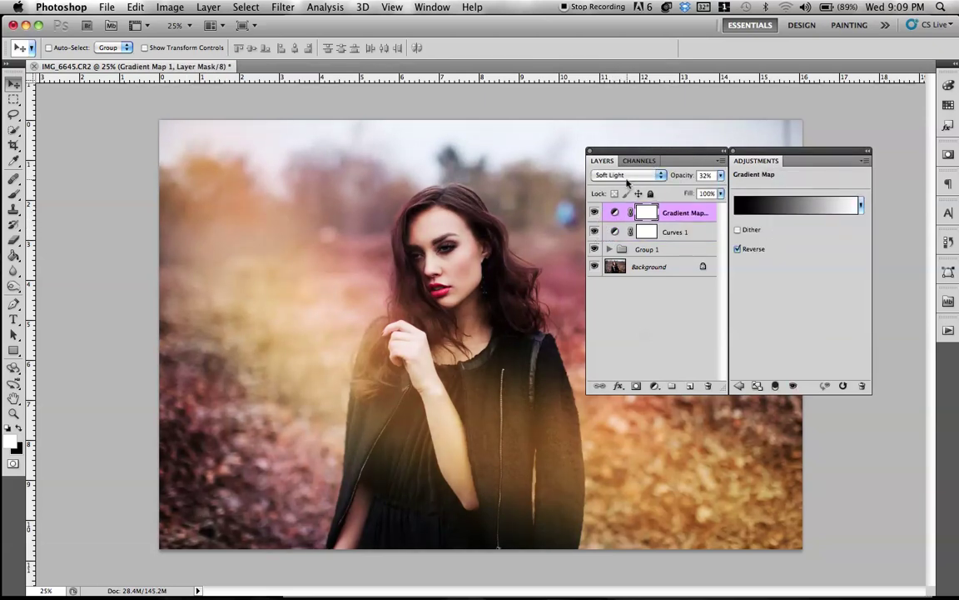
mouse_move(679, 179)
left_mouse_down()
mouse_move(738, 183)
mouse_move(694, 182)
left_mouse_up()
Step: Add a second Gradient Map adjustment layer, named Gradient Map 2, directly above Curves 1
left_click(666, 239)
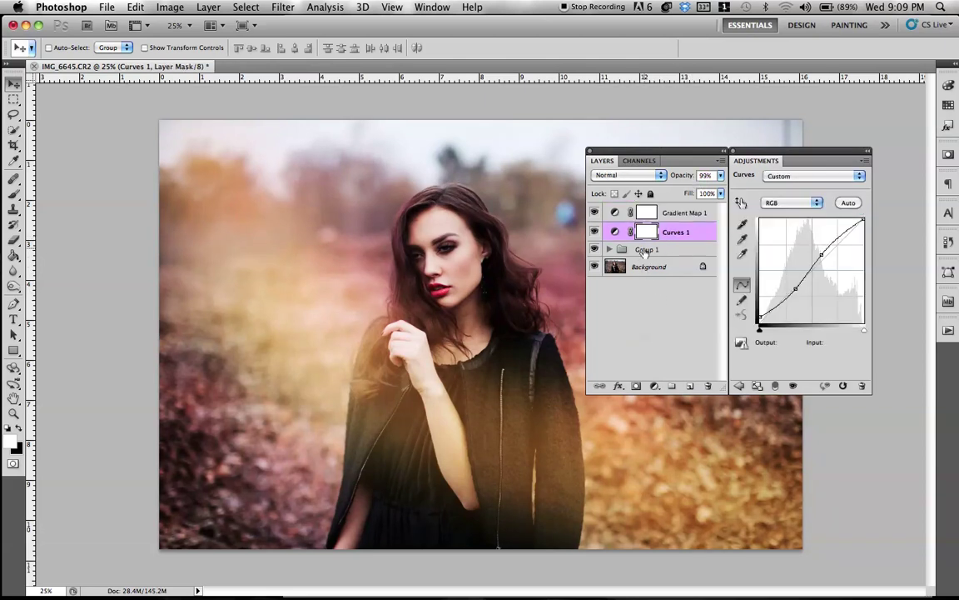
left_click(208, 7)
mouse_move(266, 135)
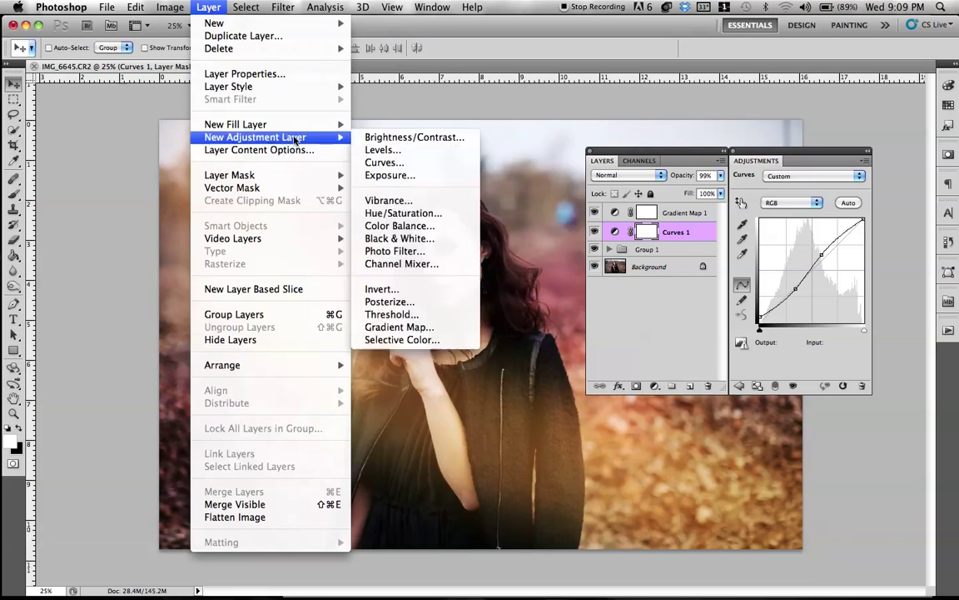
left_click(442, 332)
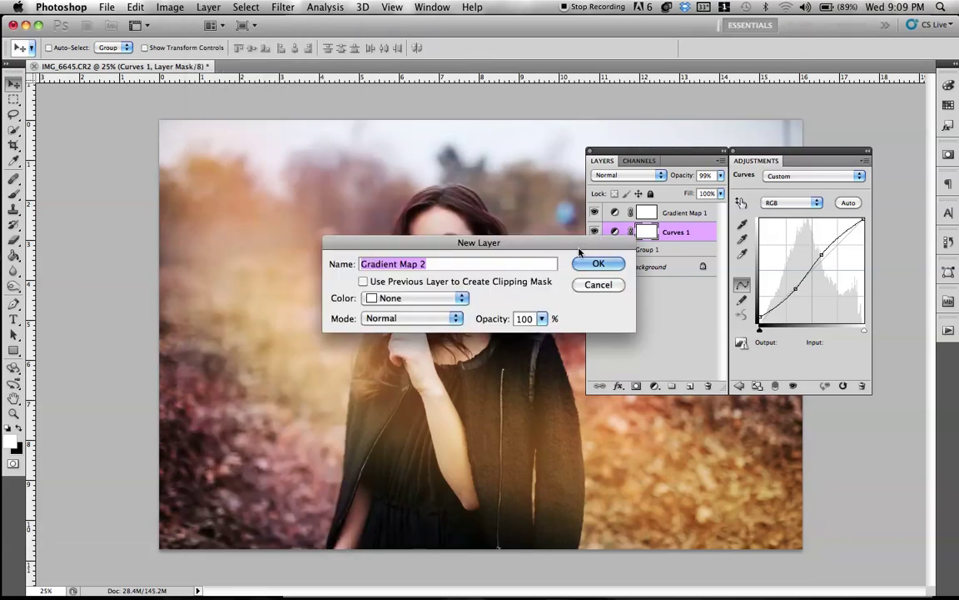
key("Return")
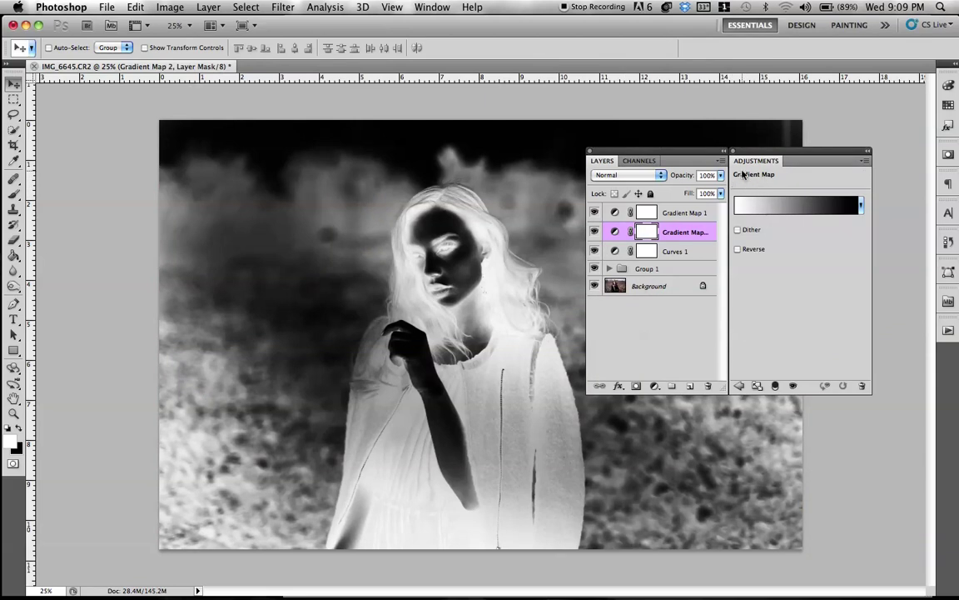
Step: Open the Gradient Editor for Gradient Map 2, apply a red-to-yellow preset and move the editor clear of the portrait
left_click(755, 208)
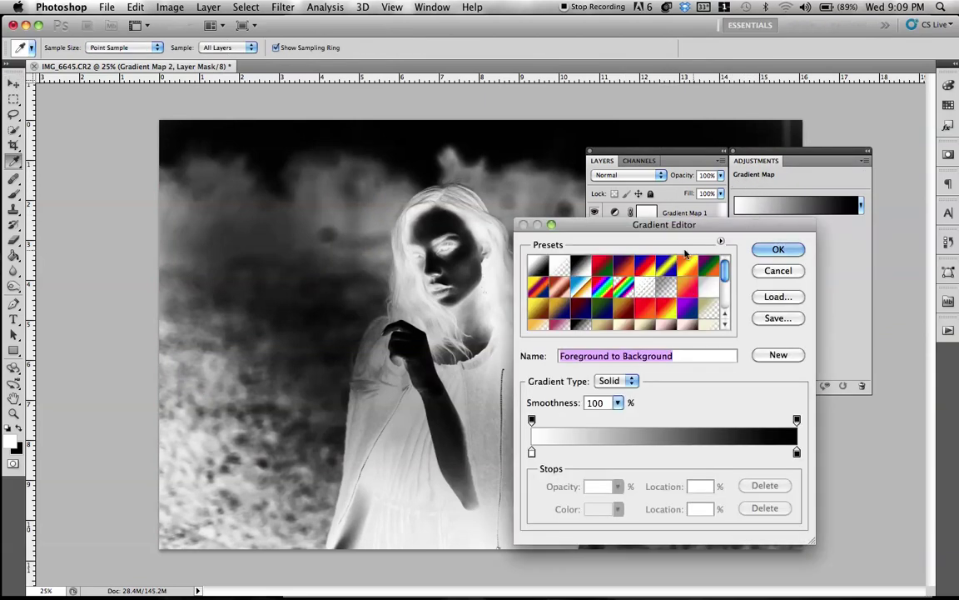
left_click(666, 307)
left_click_drag(628, 230, 693, 163)
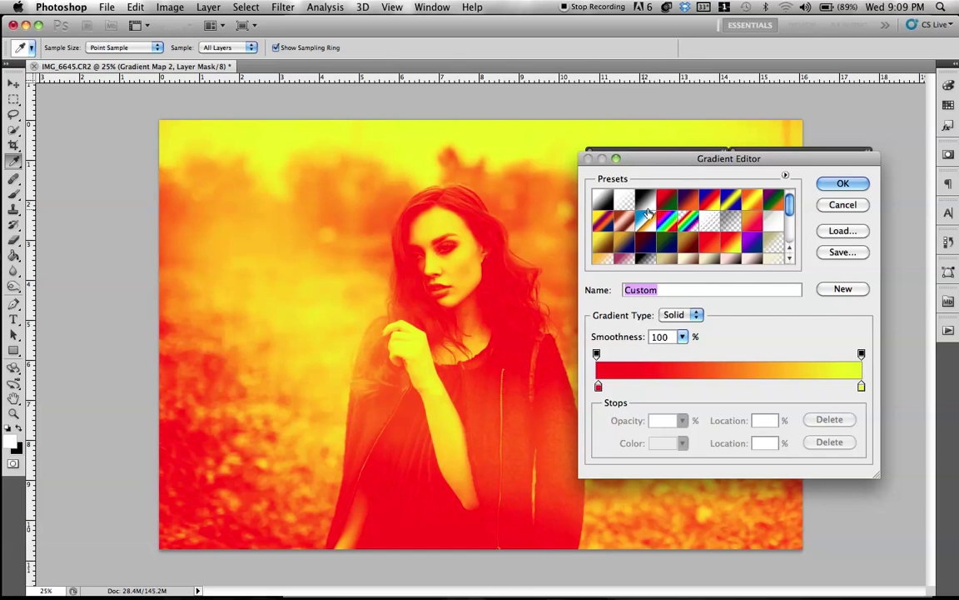
Step: Try the black-to-green, dark green-to-cream, purple-to-yellow, black-to-brown, green-to-yellow and pale-to-indigo gradient presets on the portrait
left_click_drag(790, 202, 789, 235)
left_click(707, 237)
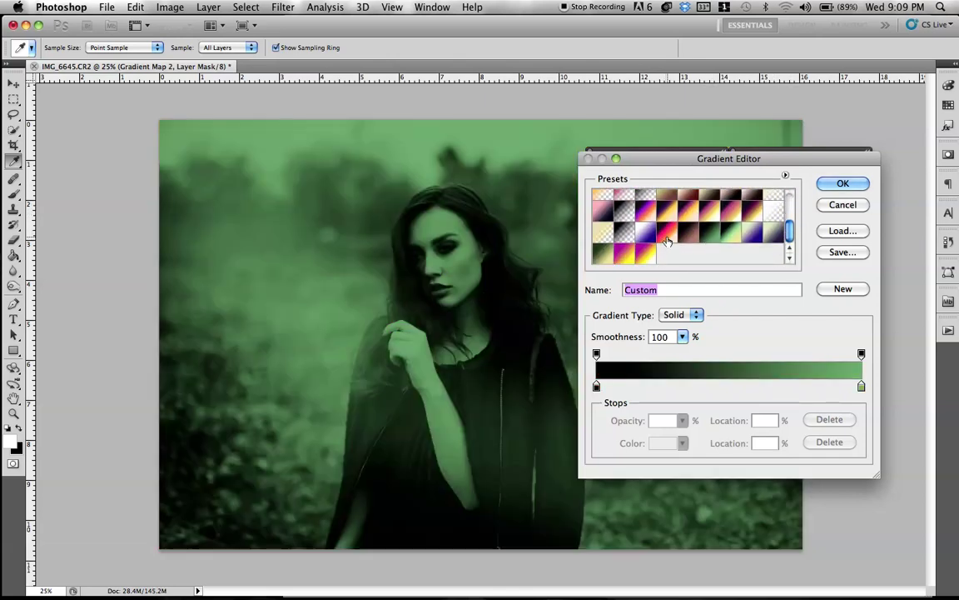
left_click(628, 257)
left_click(610, 258)
left_click(623, 259)
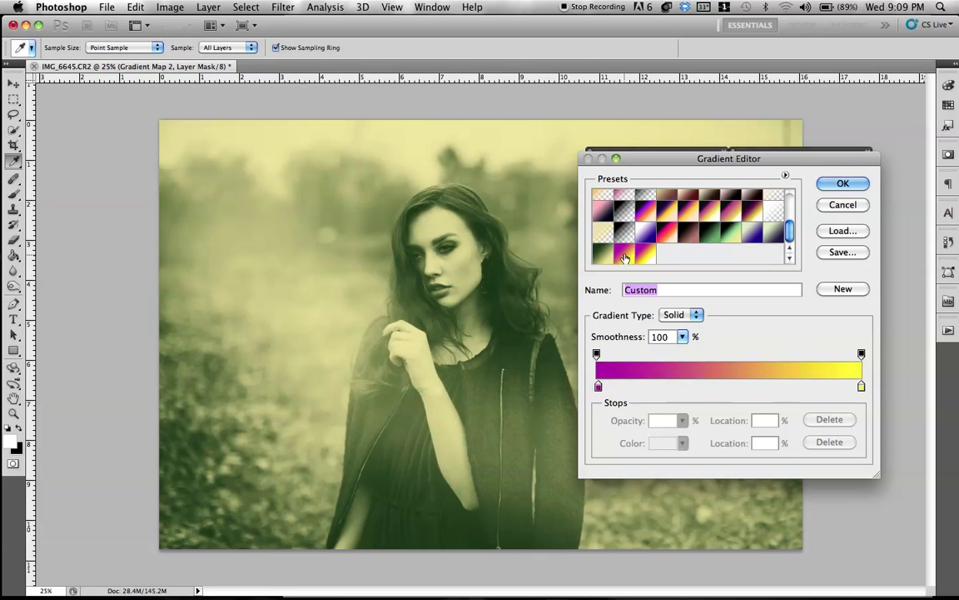
left_click(677, 226)
left_click(680, 237)
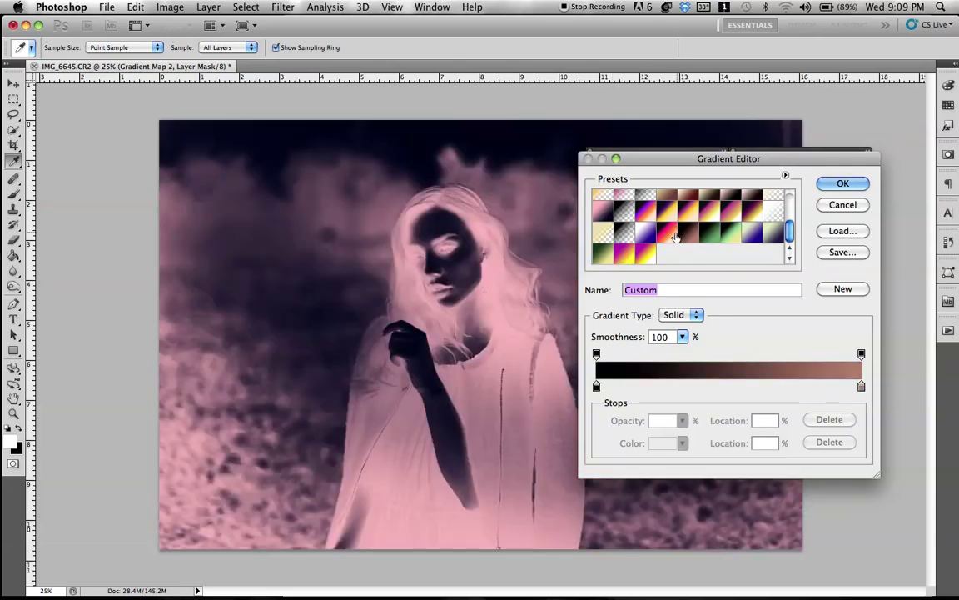
left_click(672, 235)
left_click(707, 239)
left_click(730, 238)
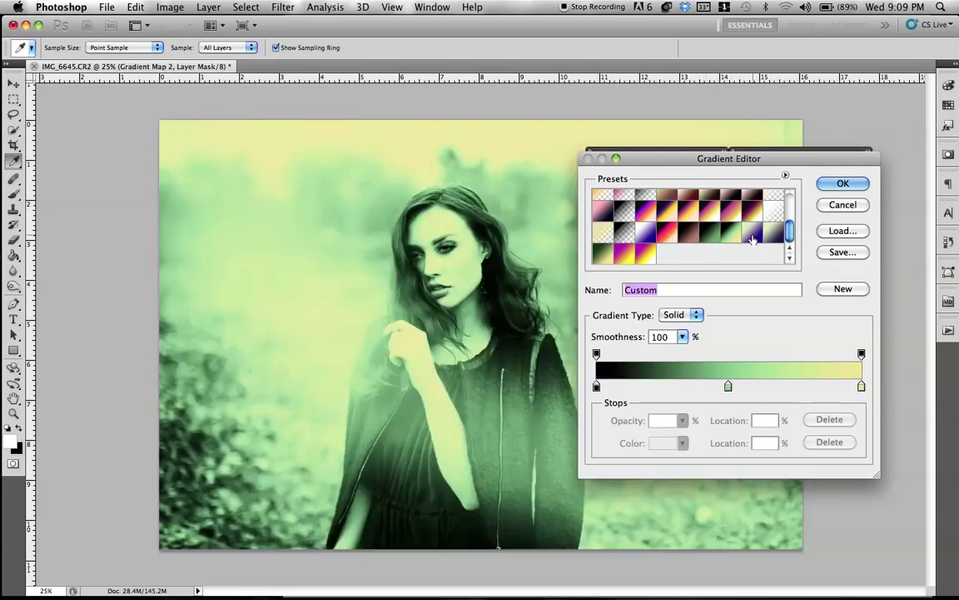
left_click(753, 236)
Step: Try the red-toned presets and apply the purple-to-dark-blue gradient preset to Gradient Map 2
left_click_drag(789, 238, 783, 223)
left_click(712, 215)
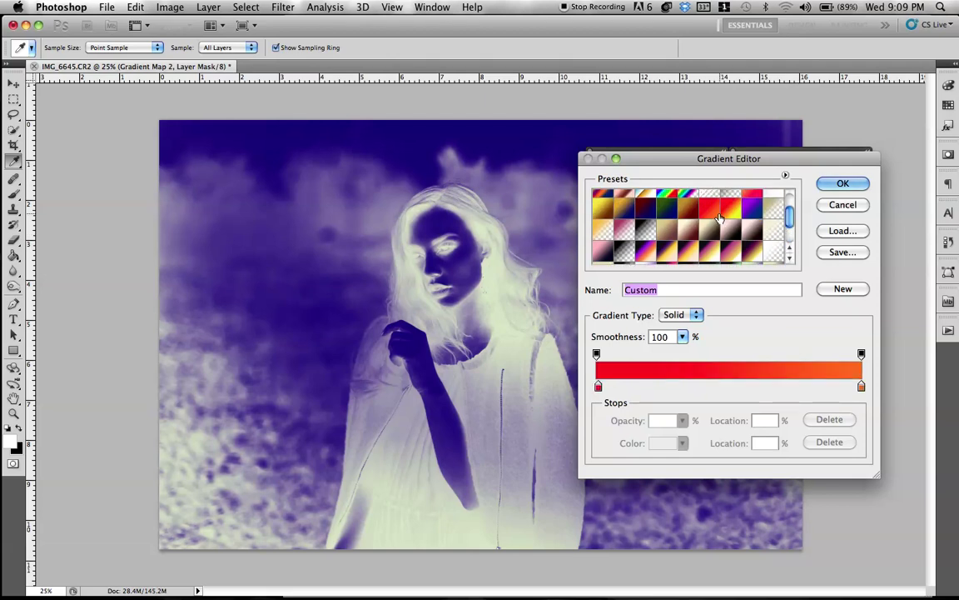
left_click(727, 211)
left_click(755, 210)
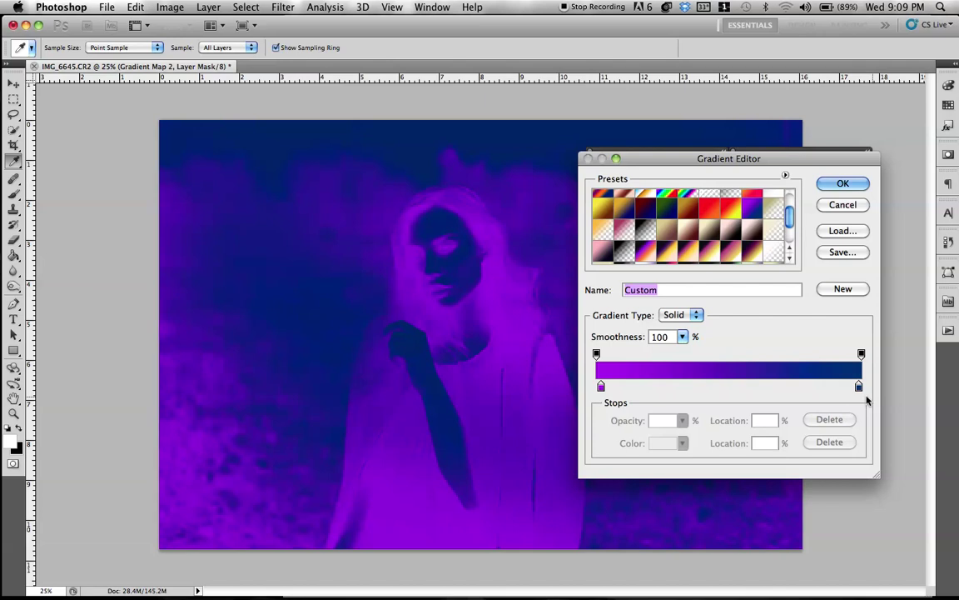
Step: Change the gradient's dark blue stop to yellow-green dfef58 and store the purple-to-yellow-green gradient as a new preset
left_click(858, 387)
left_click(658, 443)
left_click(779, 421)
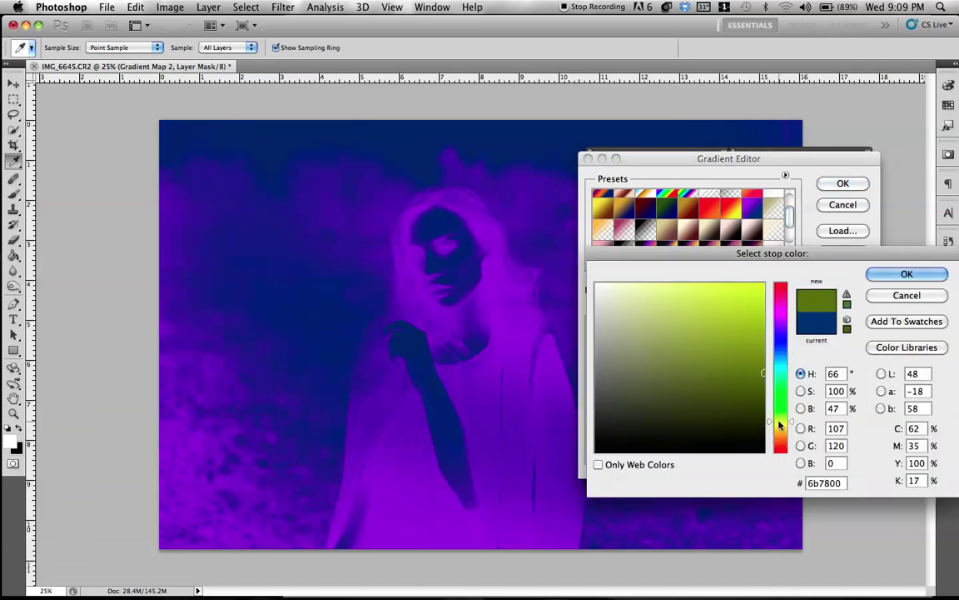
mouse_move(647, 304)
left_mouse_down()
mouse_move(671, 292)
mouse_move(702, 296)
left_mouse_up()
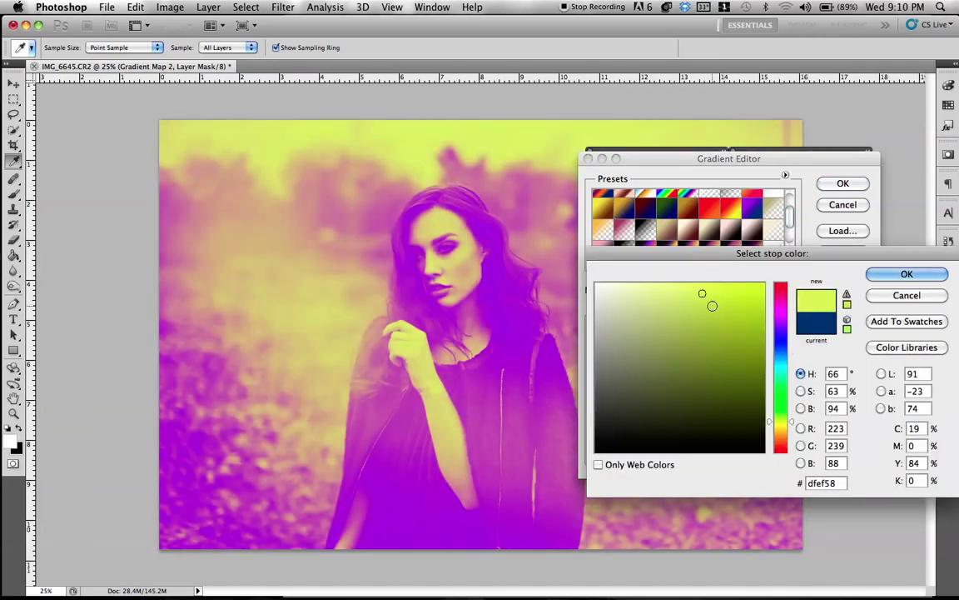
left_click(888, 276)
left_click(843, 292)
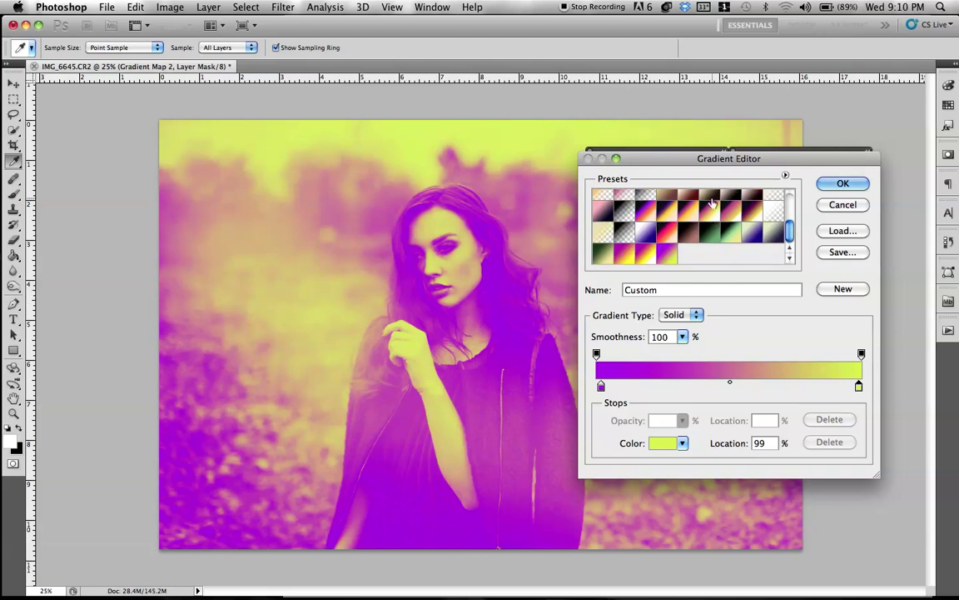
Step: Accept the purple-to-yellow-green gradient, lower Gradient Map 2's opacity to 26% and compare the portrait with the layer hidden and shown
left_click(831, 188)
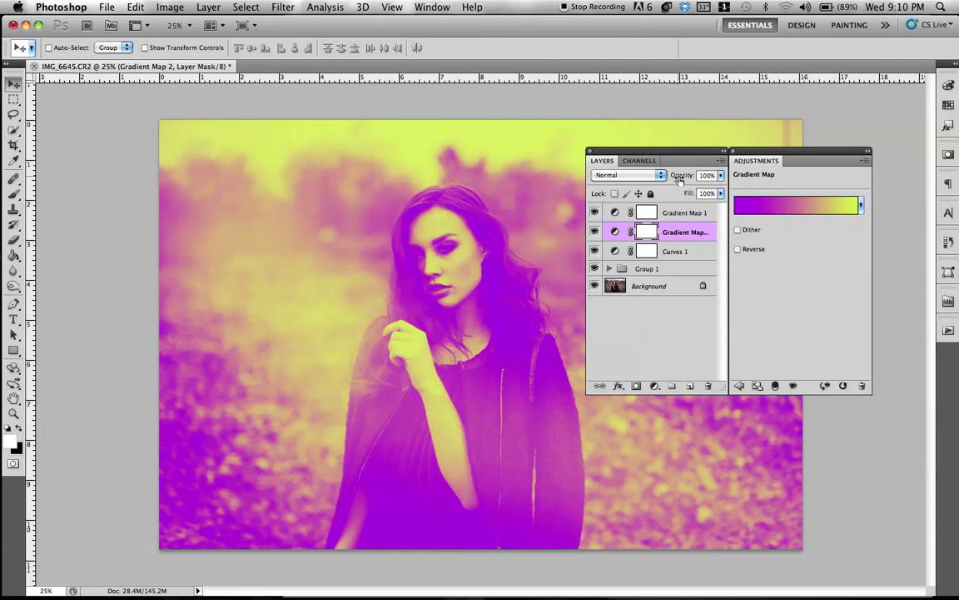
left_click_drag(656, 177, 630, 178)
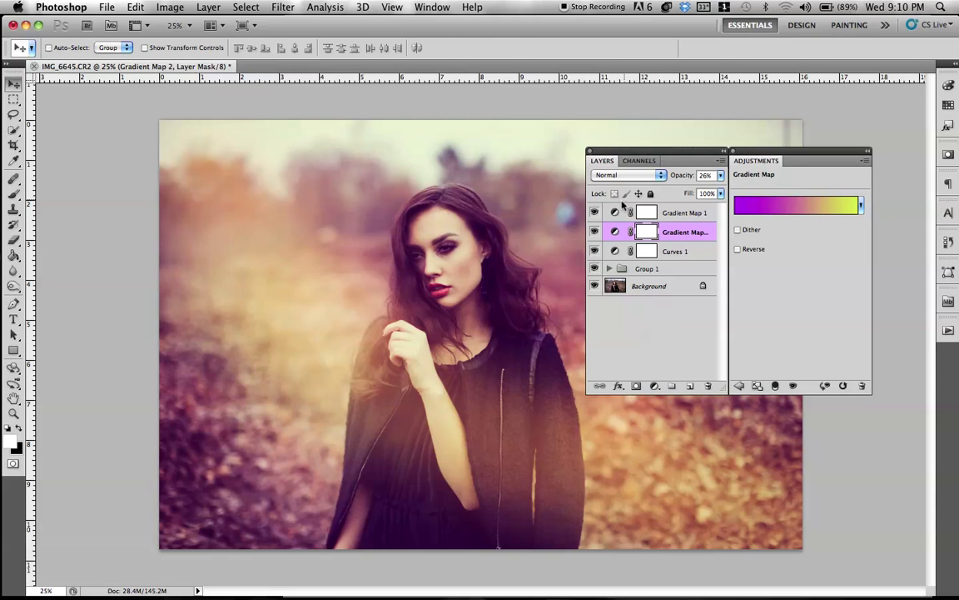
left_click(629, 177)
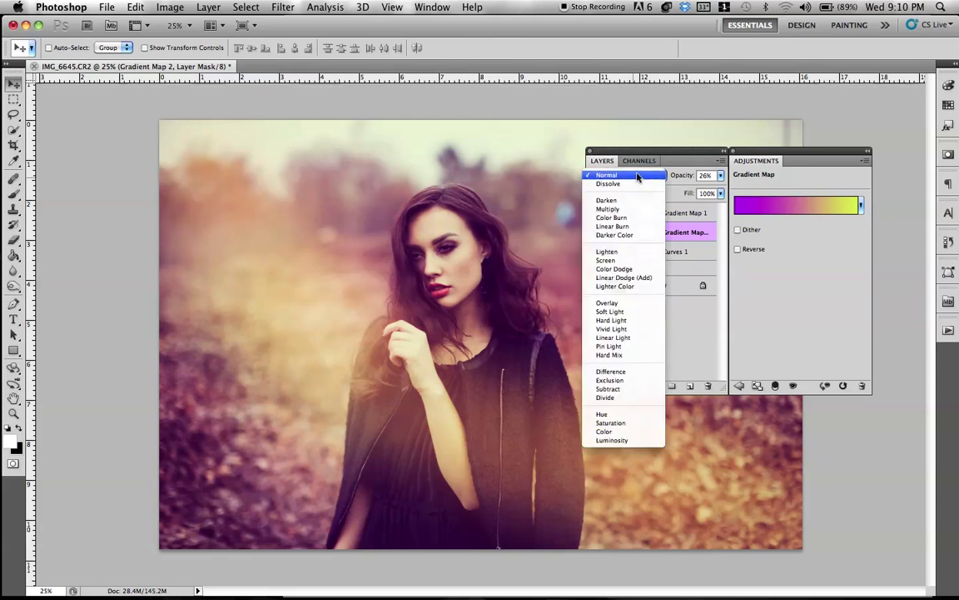
left_click(637, 176)
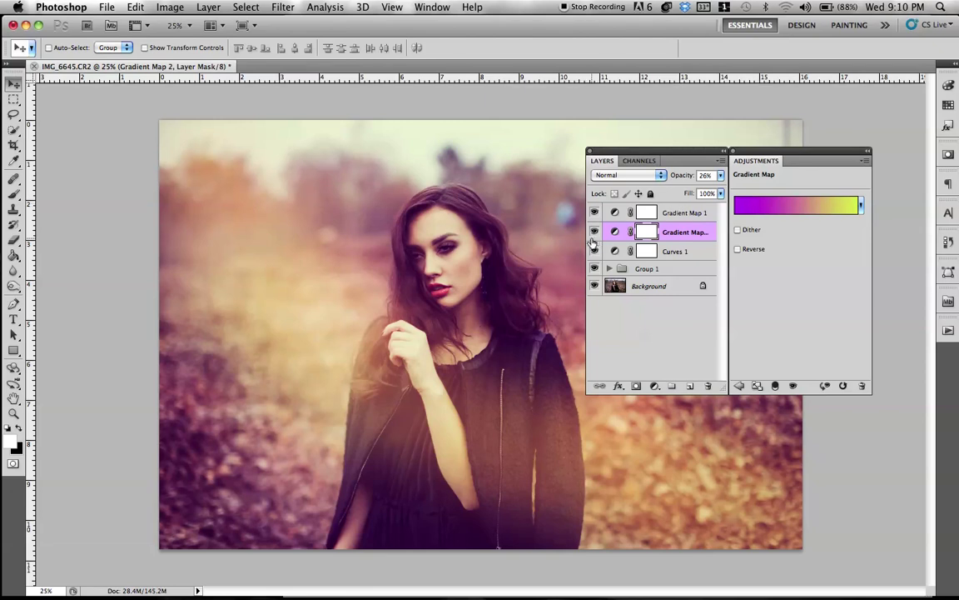
left_click(594, 233)
left_click(594, 232)
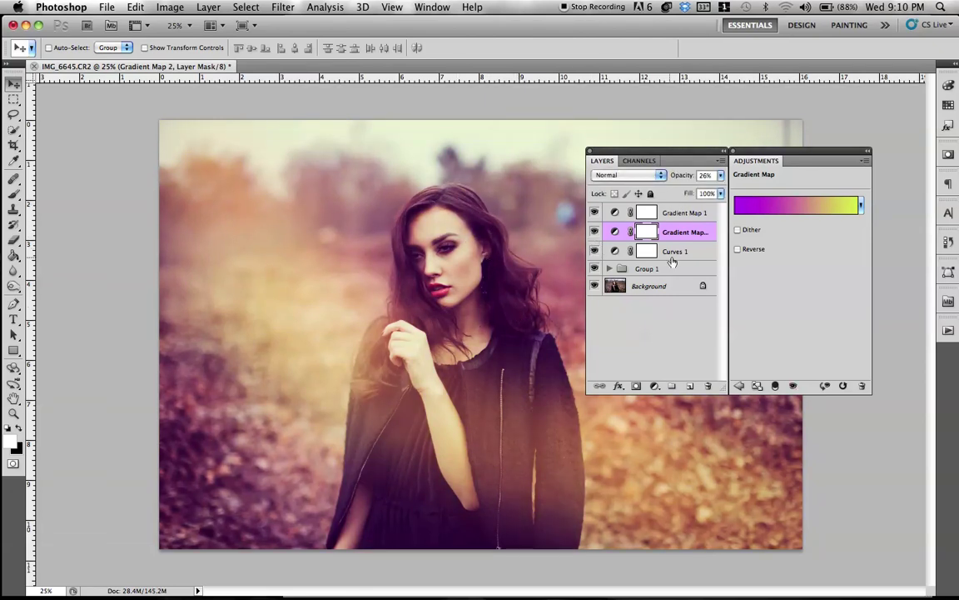
Step: Reopen Gradient Map 2's gradient, move its purple stop to location 0% and open that stop's colour for editing
left_click(752, 212)
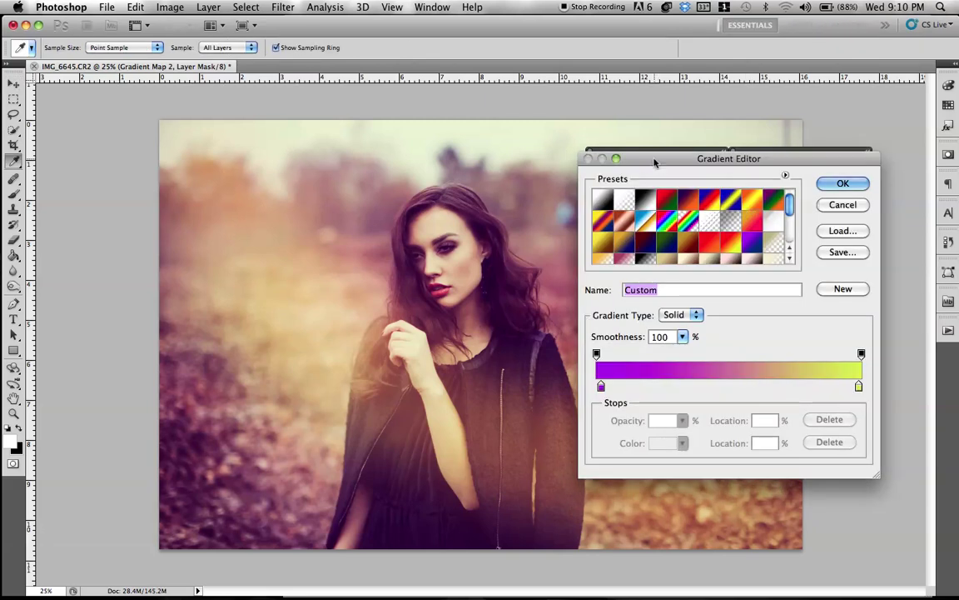
left_click_drag(730, 158, 775, 190)
left_click_drag(647, 421, 645, 421)
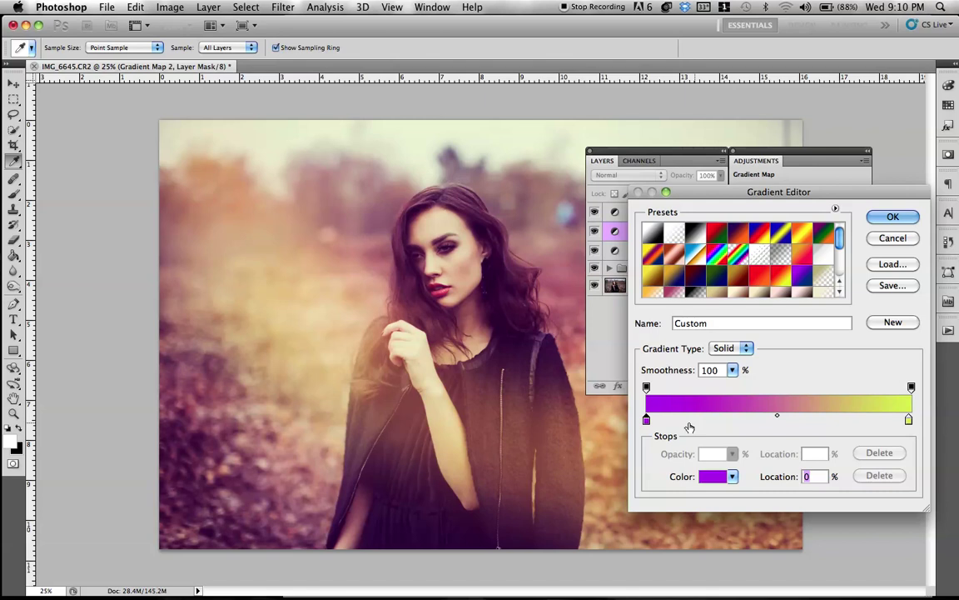
left_click(713, 477)
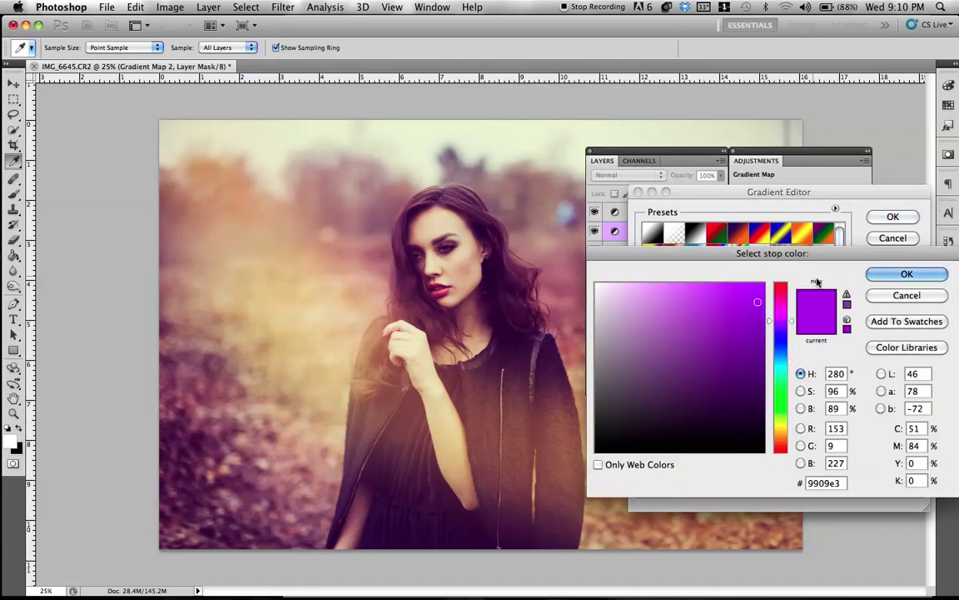
left_click_drag(802, 256, 792, 255)
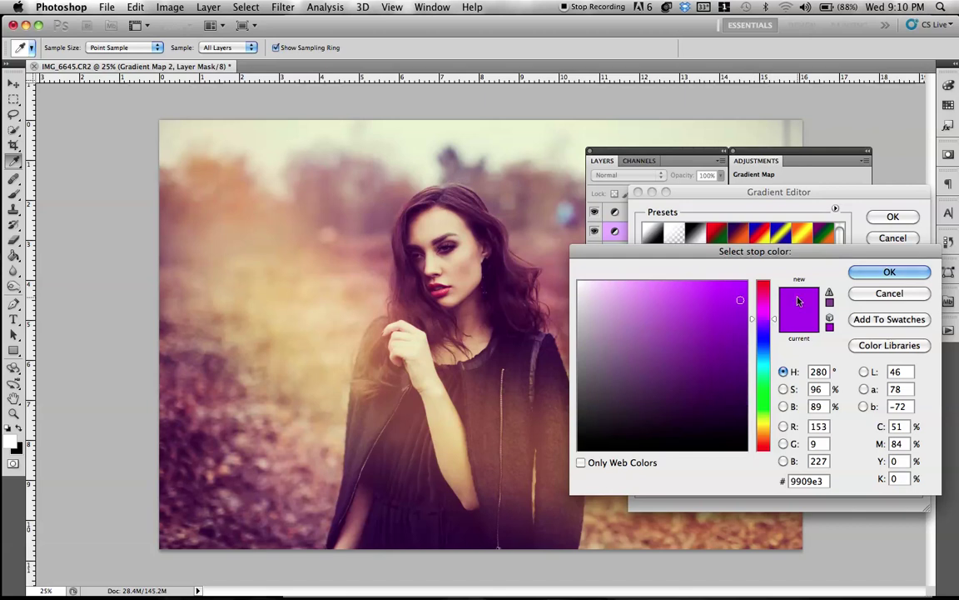
Step: Try cyan and other hues for the gradient's purple stop and restore its original purple
left_click_drag(760, 368, 760, 364)
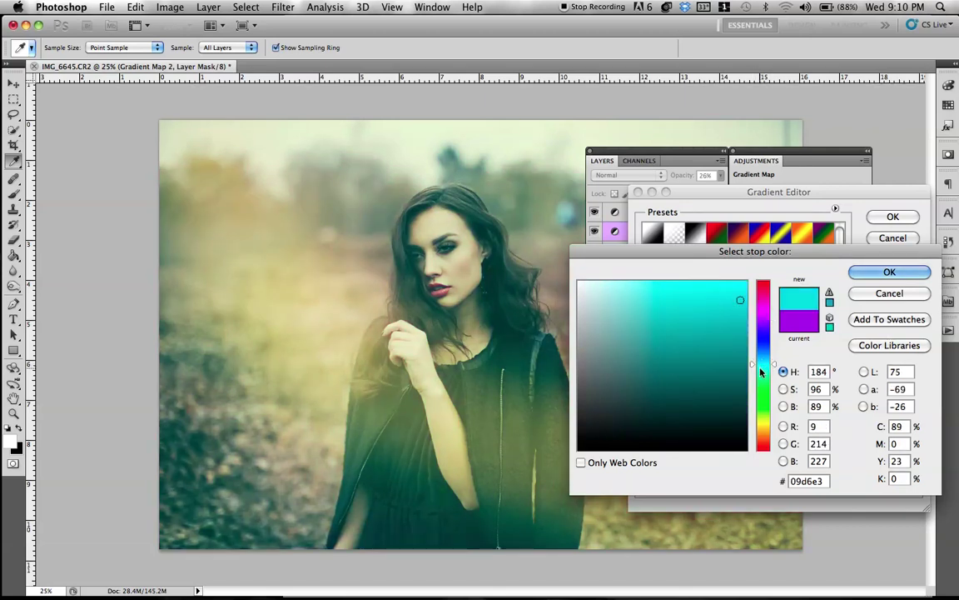
mouse_move(763, 426)
left_mouse_down()
mouse_move(764, 448)
mouse_move(764, 325)
left_mouse_up()
left_click(735, 284)
left_click(802, 324)
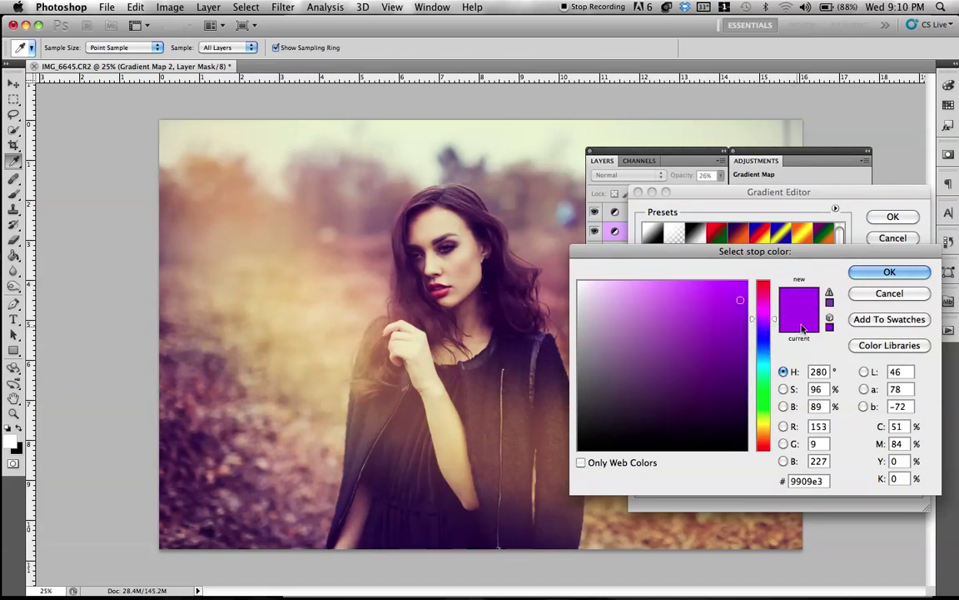
Step: Darken the gradient's purple stop to 8a03d0 and store the gradient as a new preset
left_click_drag(736, 286, 744, 312)
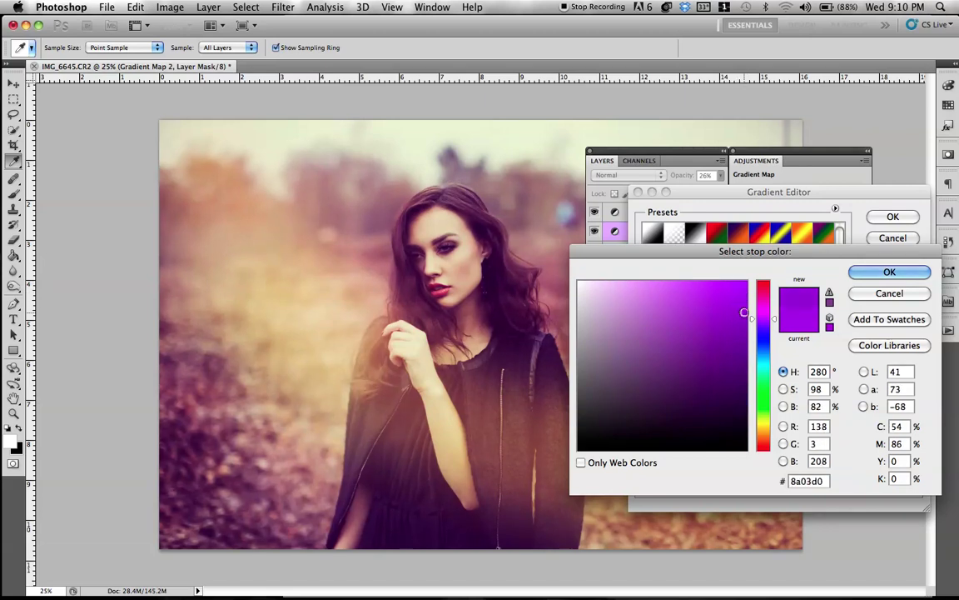
left_click(888, 272)
left_click(883, 326)
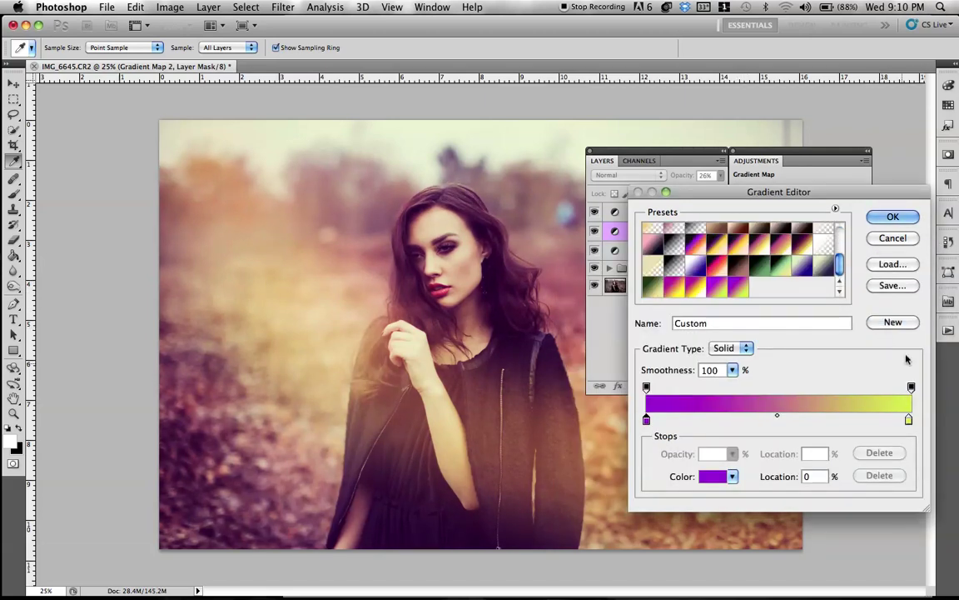
Step: Move the yellow-green stop to 100%, recolour it warm yellow, and store and apply the purple-to-yellow gradient
left_click_drag(909, 419, 912, 418)
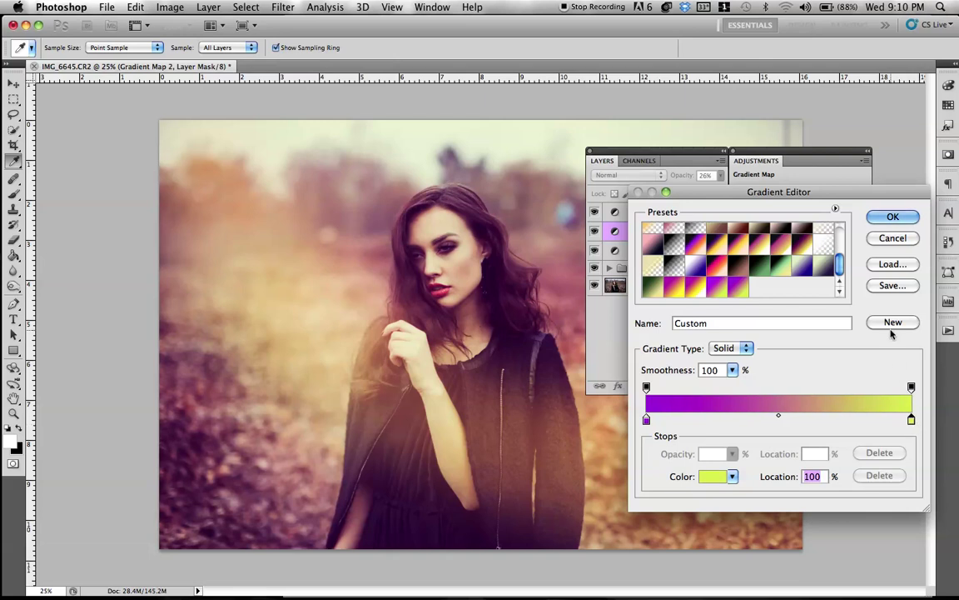
left_click(712, 476)
mouse_move(653, 284)
left_mouse_down()
mouse_move(585, 281)
mouse_move(684, 281)
left_mouse_up()
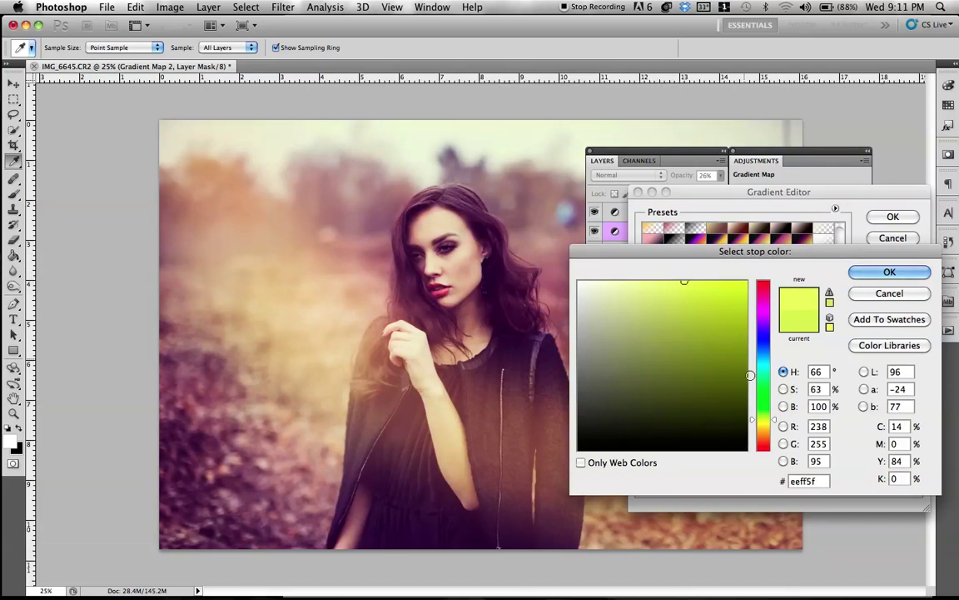
left_click(765, 423)
left_click_drag(764, 423, 764, 421)
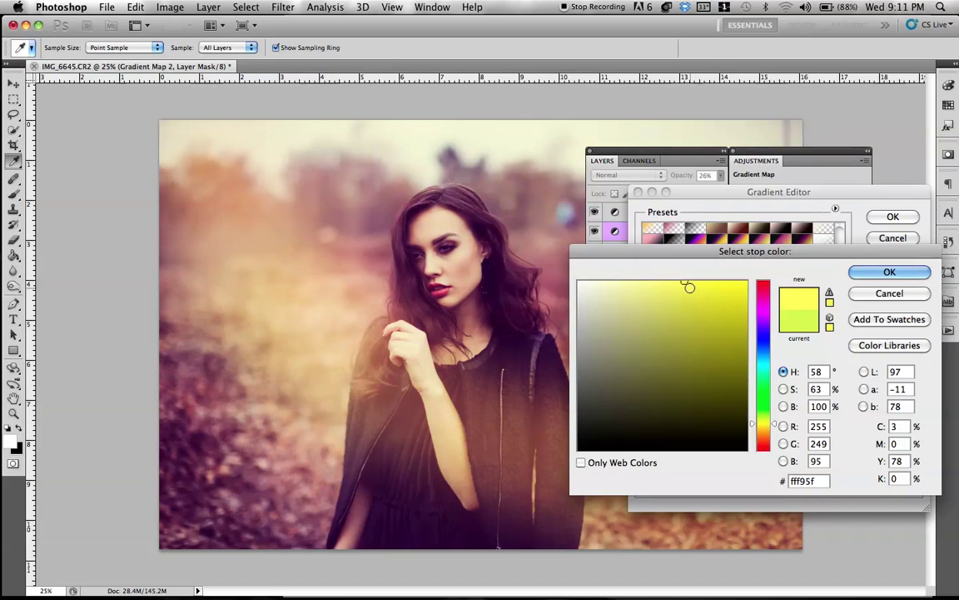
left_click_drag(687, 284, 699, 281)
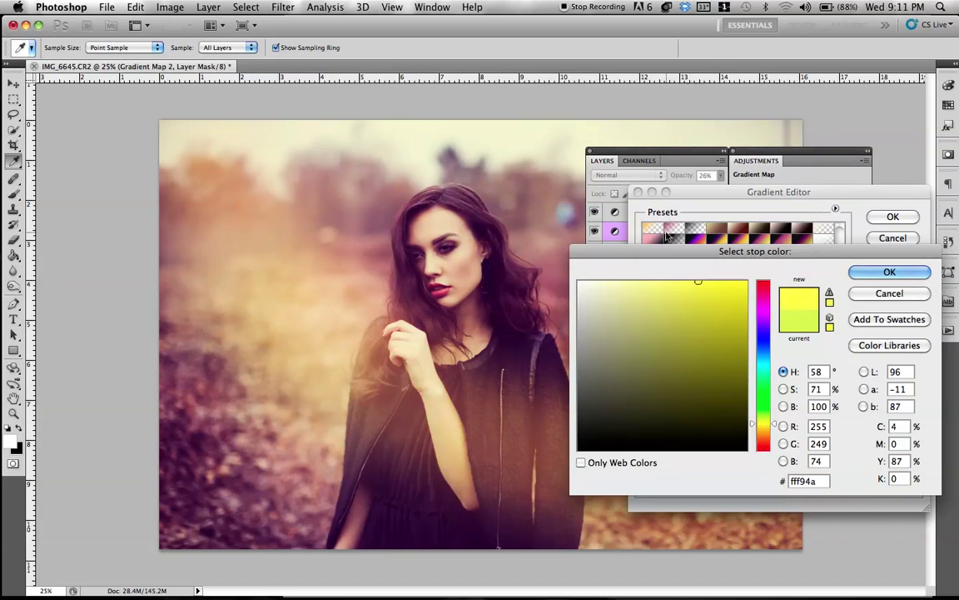
left_click_drag(764, 423, 763, 431)
left_click(888, 272)
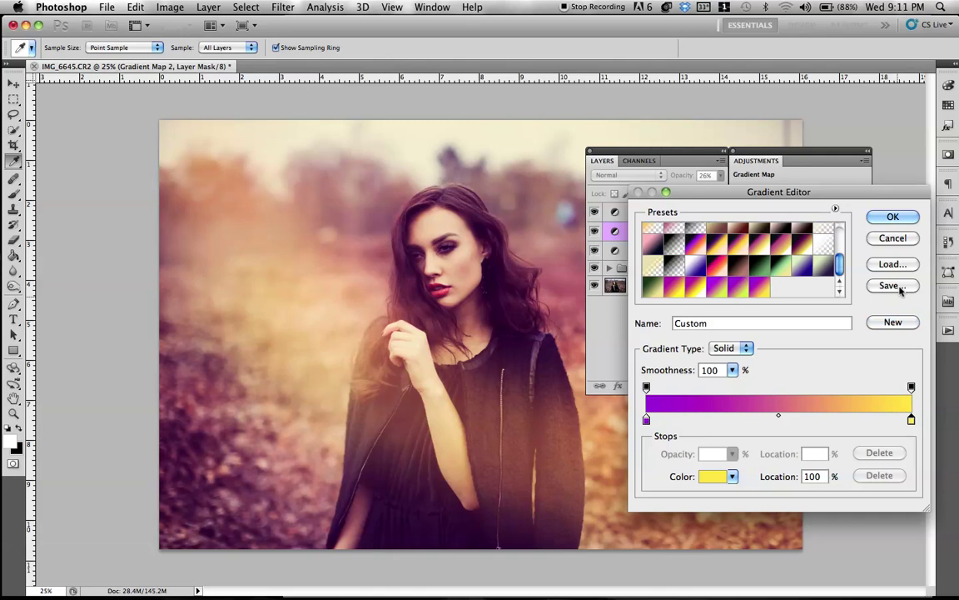
left_click(904, 219)
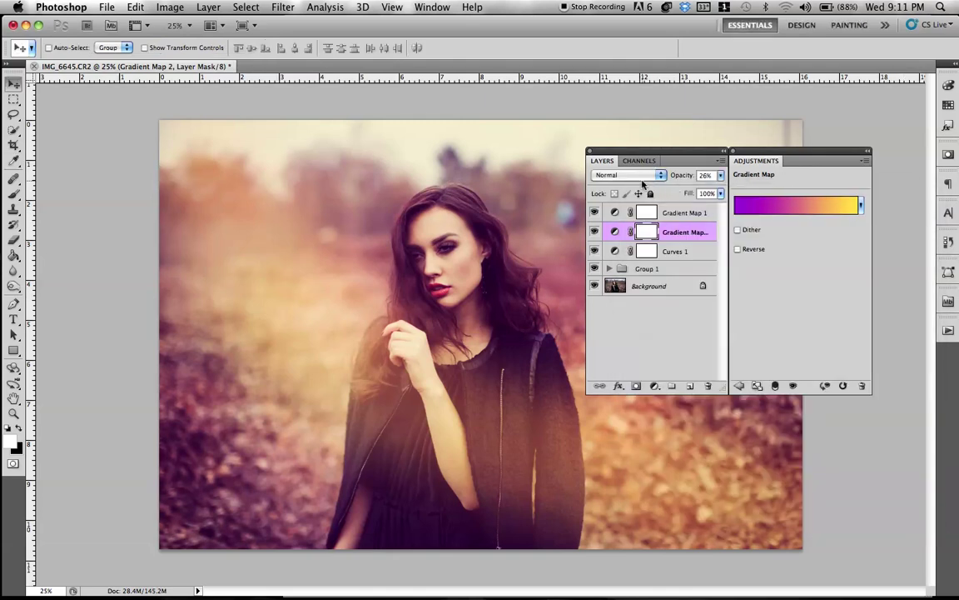
Step: Try the Lighten, Soft Light and Overlay blend modes on Gradient Map 2
left_click(646, 179)
left_click(623, 252)
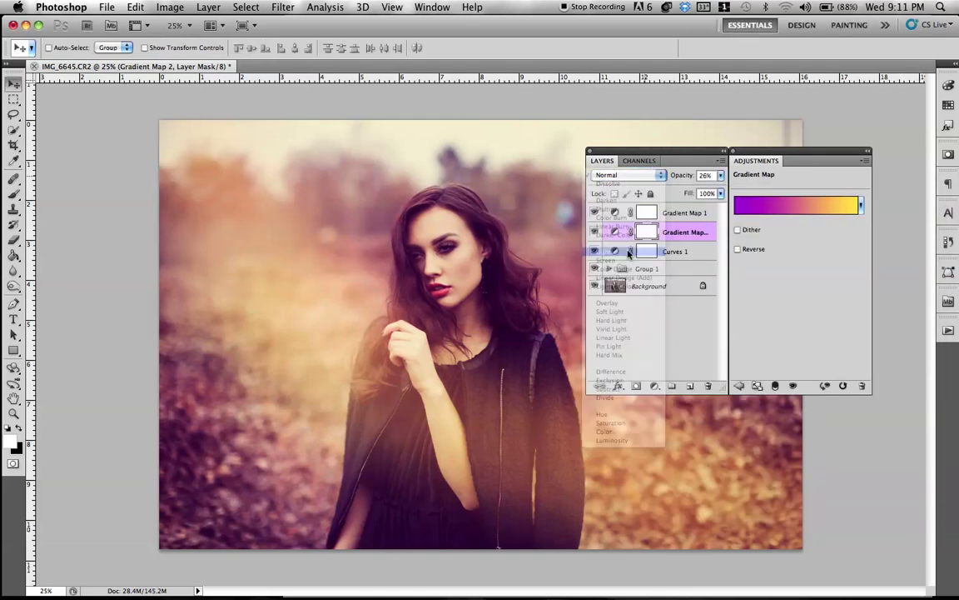
left_click_drag(676, 176, 609, 168)
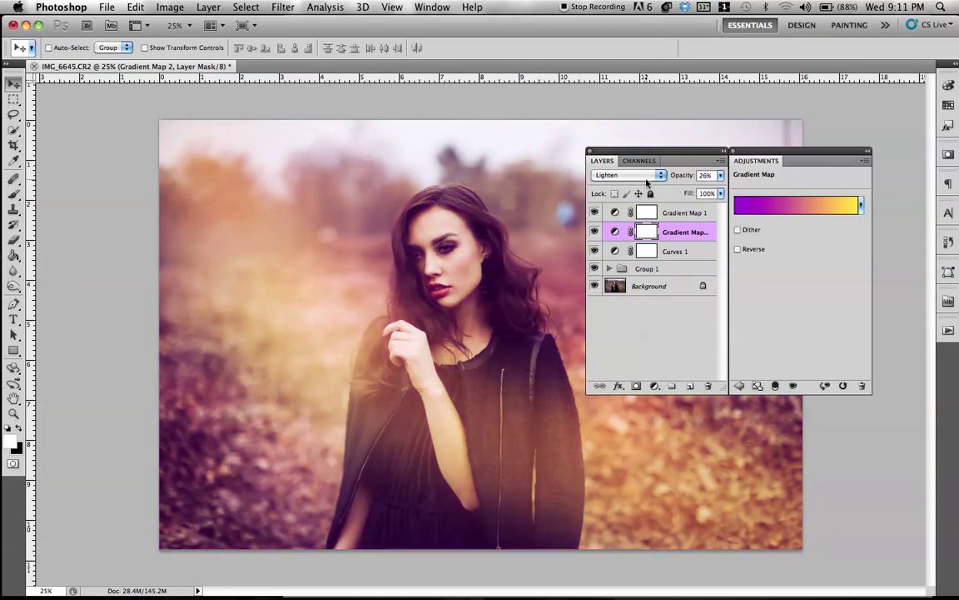
left_click(596, 175)
left_click(616, 235)
left_click(636, 175)
left_click(637, 166)
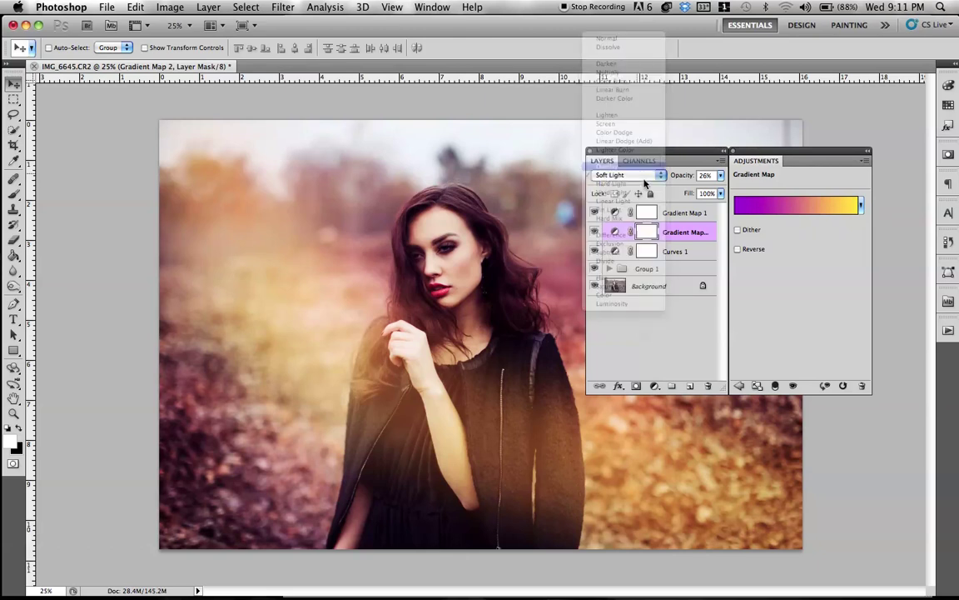
Step: Try the Color and Luminosity blend modes on Gradient Map 2 at different opacities
left_click(637, 176)
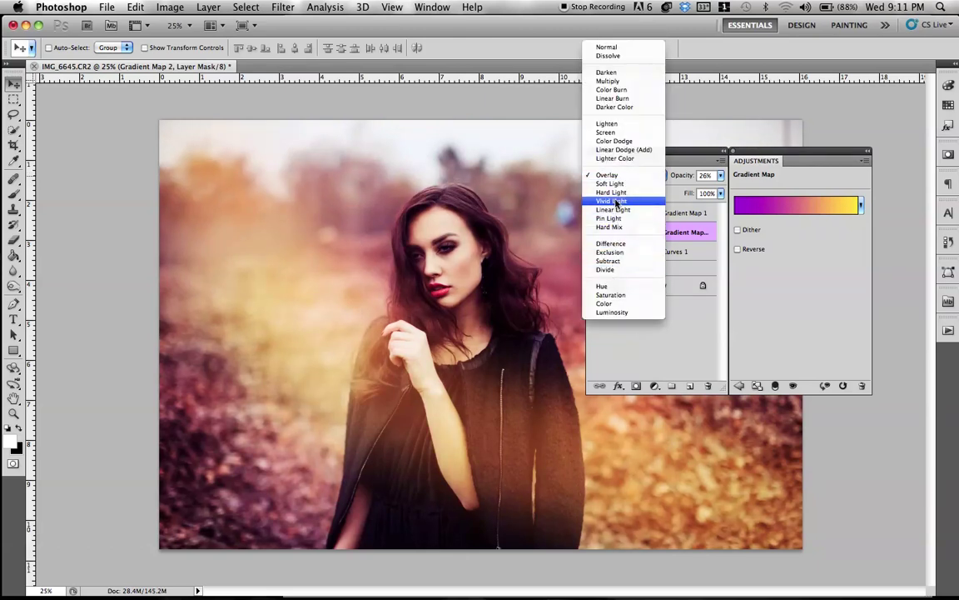
left_click(608, 303)
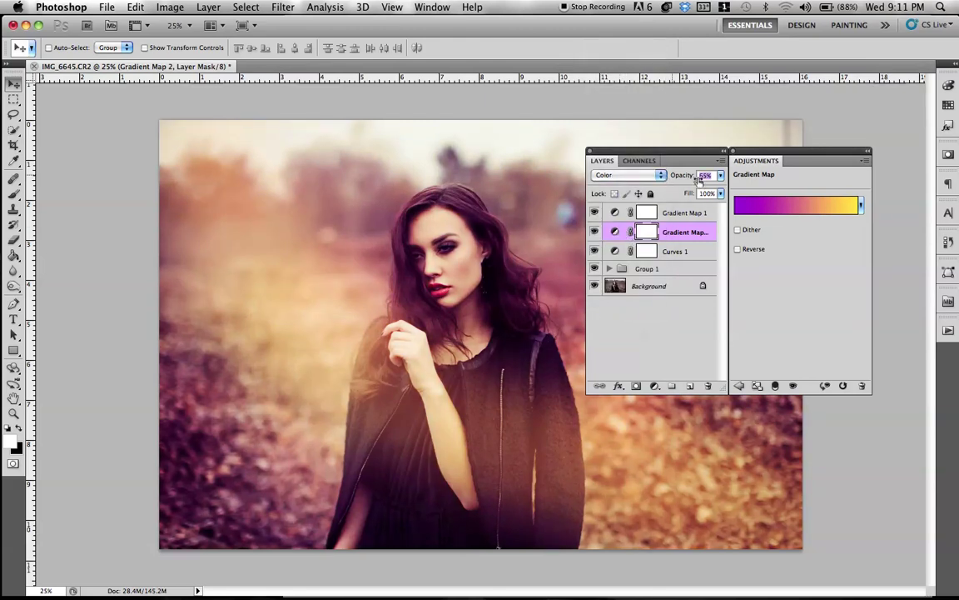
left_click_drag(699, 178, 634, 195)
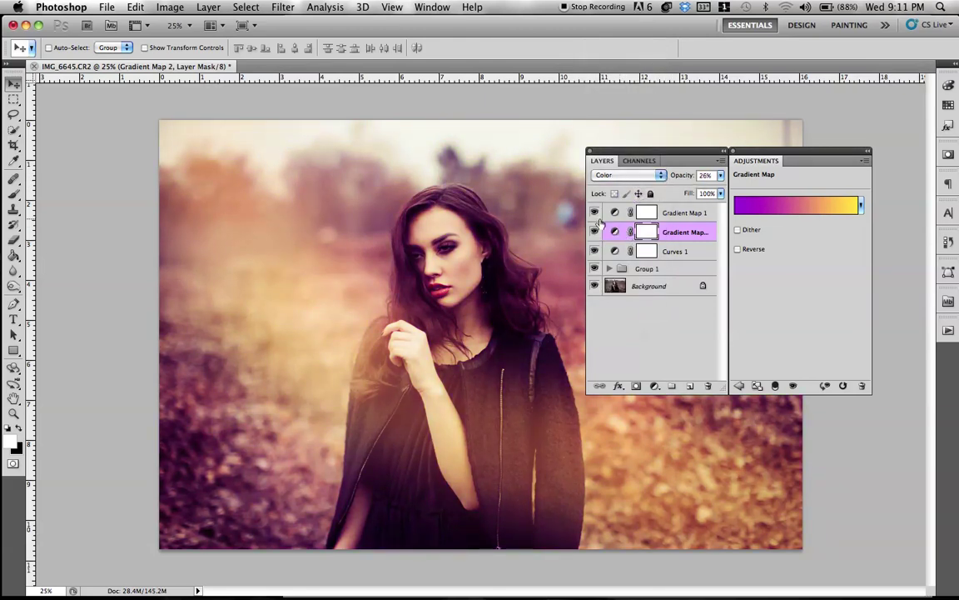
left_click(630, 176)
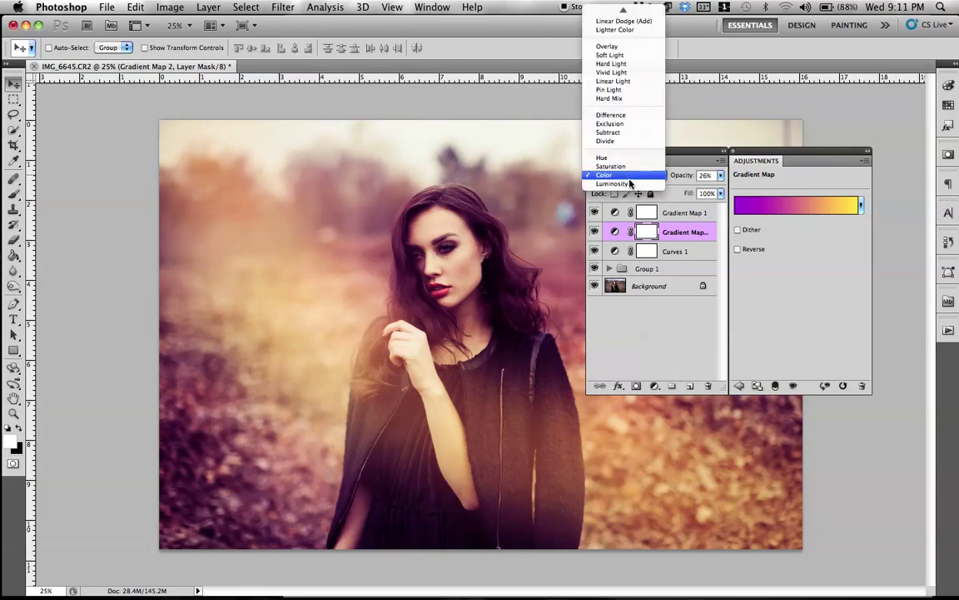
left_click(629, 183)
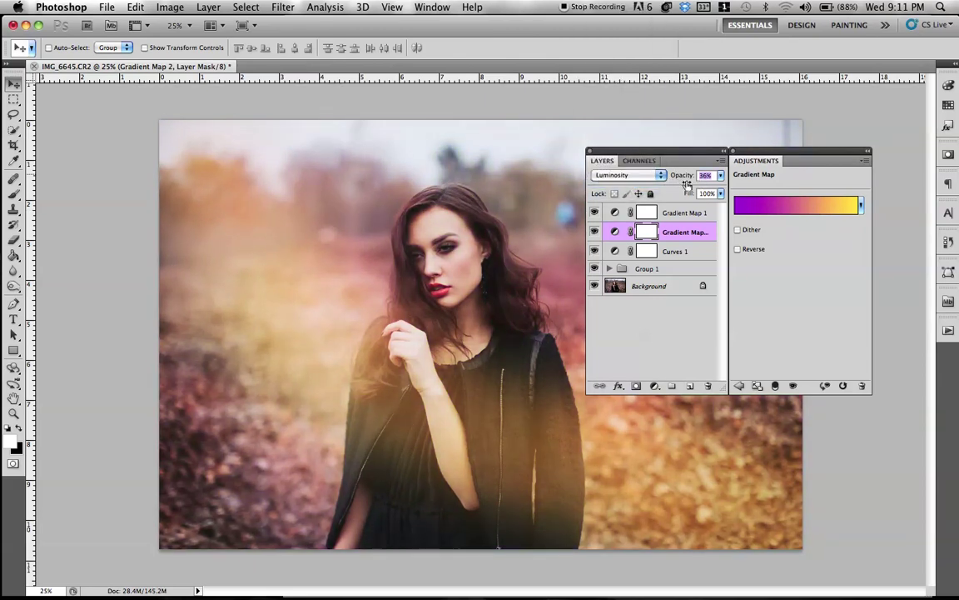
left_click_drag(683, 185, 680, 185)
Step: Return Gradient Map 2 to Normal, lower its opacity to 19% and compare the portrait with Gradient Map 1 hidden and shown
left_click(648, 179)
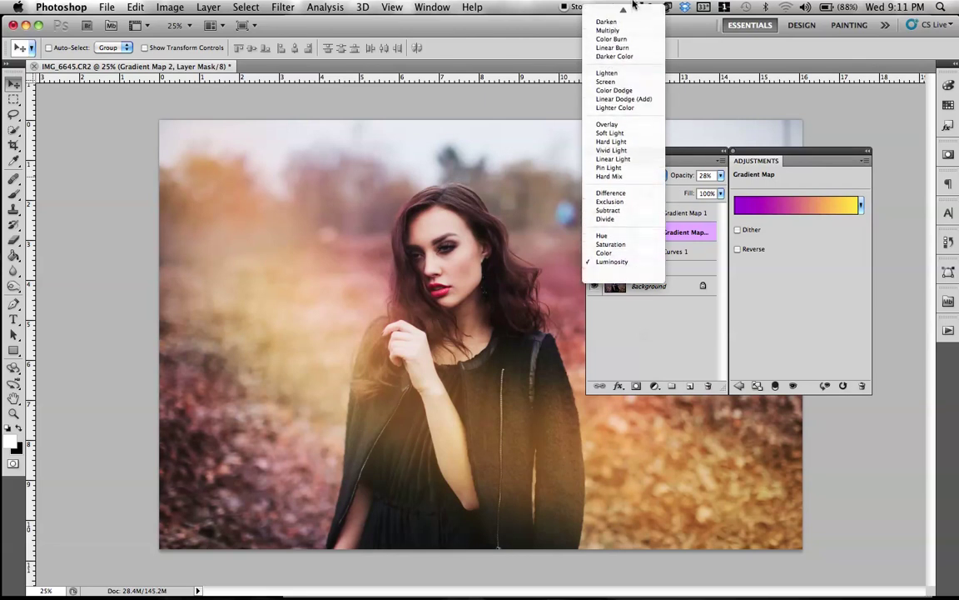
left_click(629, 10)
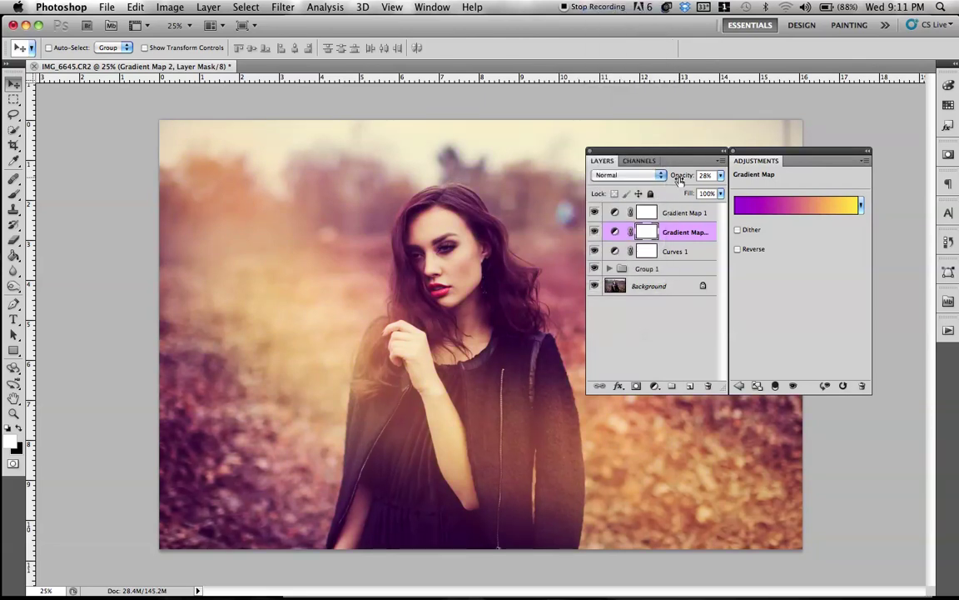
left_click_drag(669, 180, 674, 180)
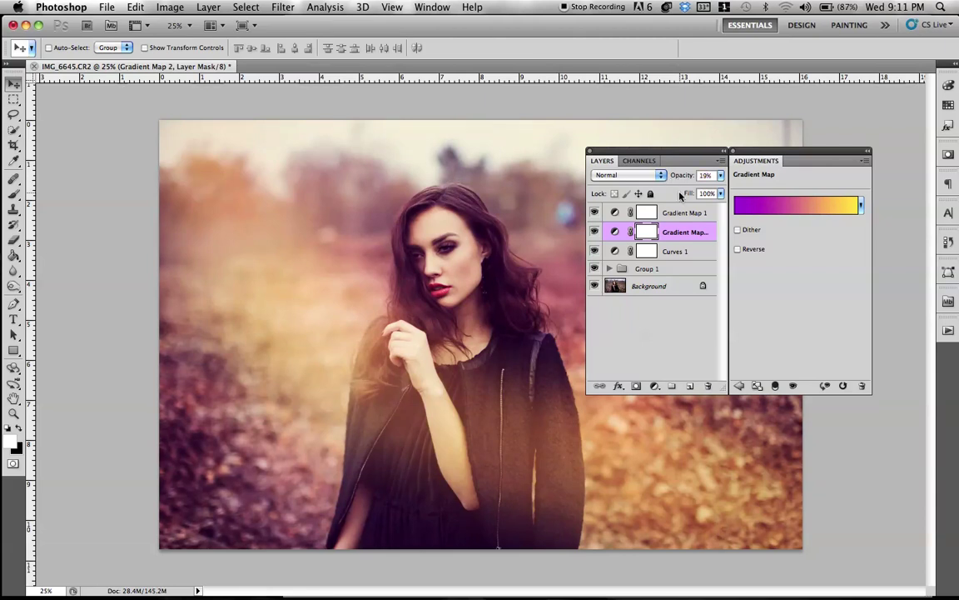
left_click(594, 213)
left_click(594, 213)
Step: Move Gradient Map 2 below Curves 1 and compare the portrait with Curves 1 hidden and shown
left_click_drag(683, 233, 671, 256)
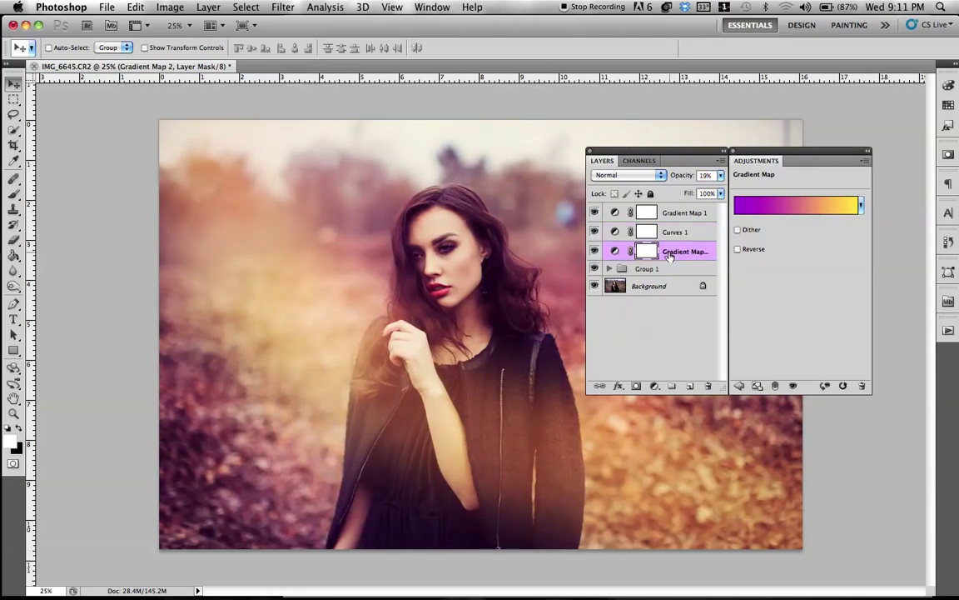
left_click(594, 232)
left_click(593, 232)
Step: Fine-tune the Curves 1 RGB curve with points at input 153, output 166 and input 88, output 81
left_click(647, 232)
left_click_drag(821, 254, 823, 255)
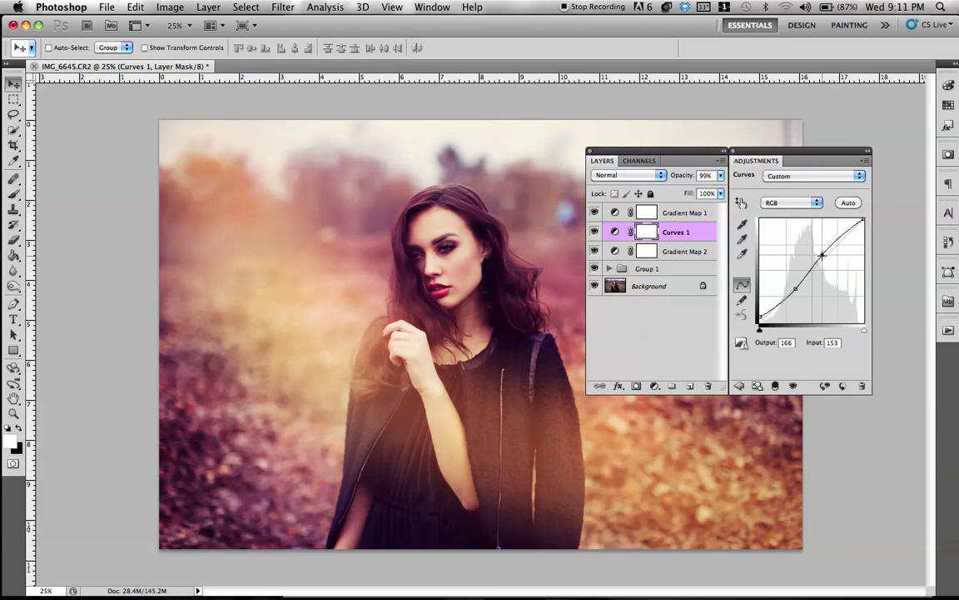
left_click(796, 292)
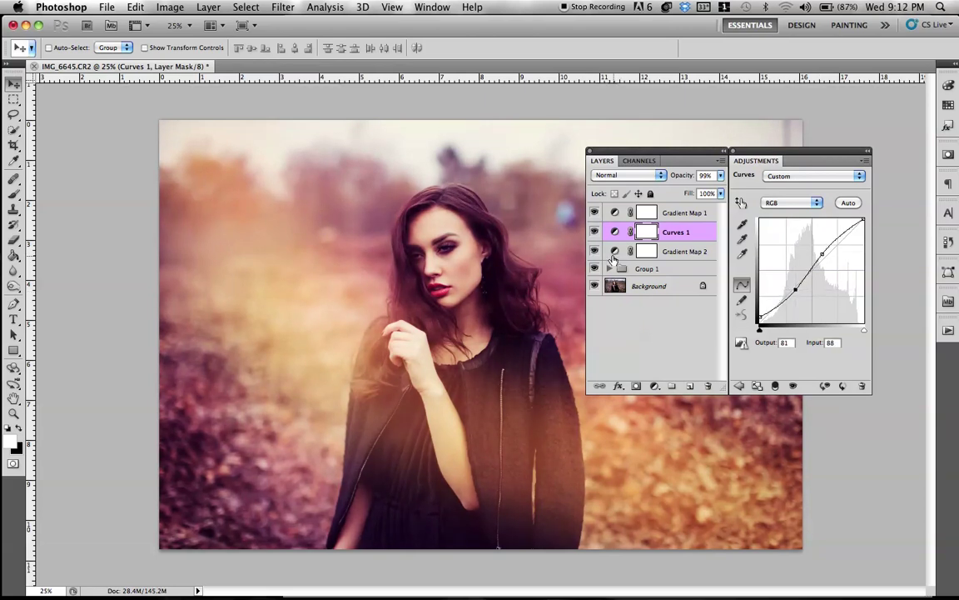
Step: Compare the portrait with Gradient Map 2 hidden and try several opacities for that layer, settling on 19%
left_click(593, 251)
left_click(684, 250)
left_click_drag(699, 176, 681, 177)
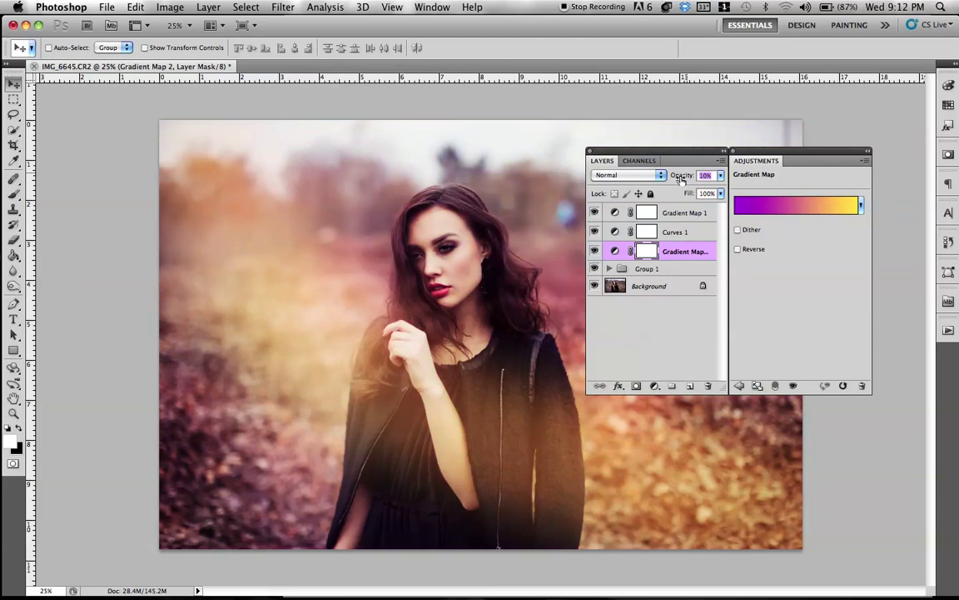
left_click_drag(627, 158, 656, 167)
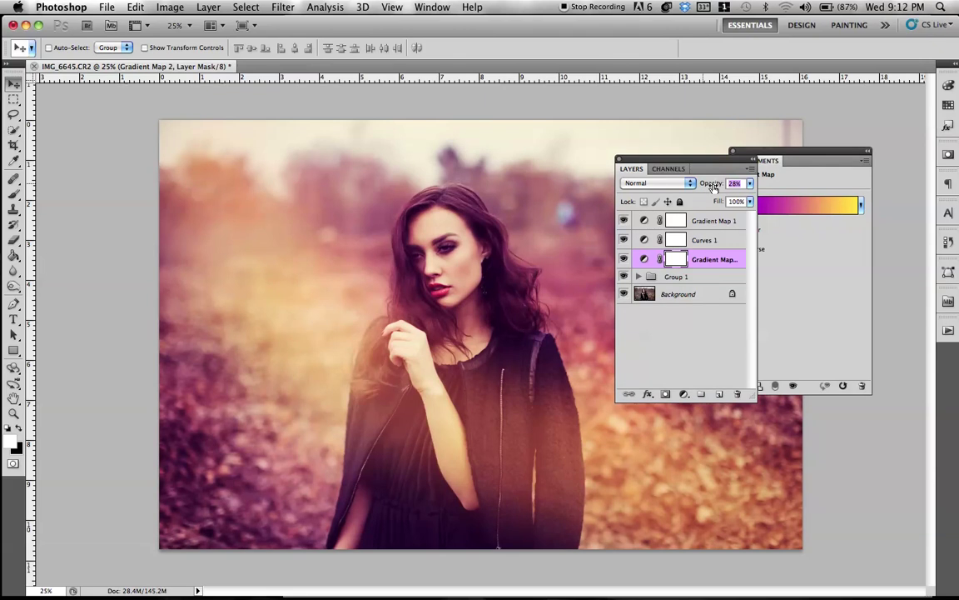
left_click_drag(713, 187, 690, 208)
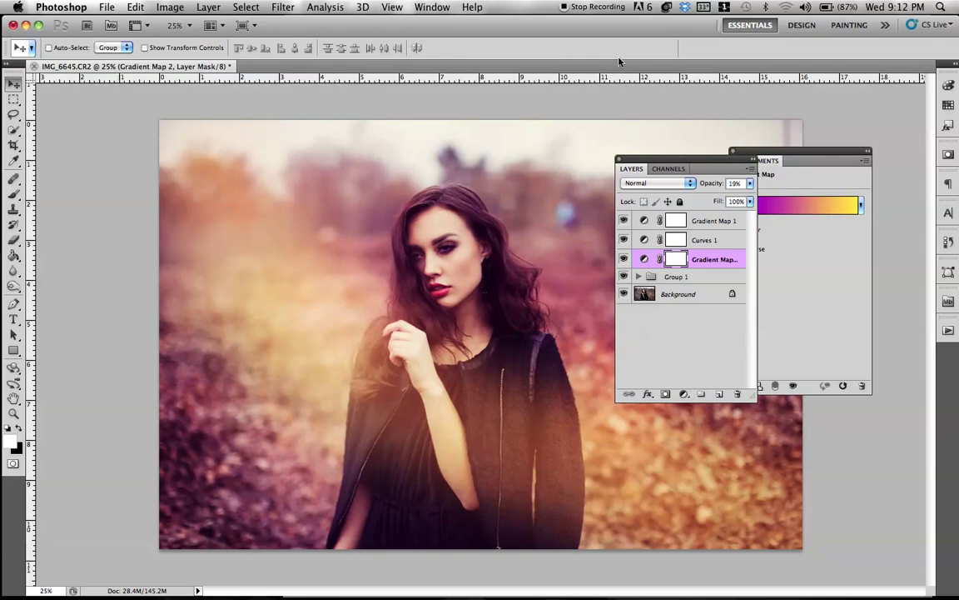
Step: Compare the portrait with Gradient Map 1 hidden and shown, and set that layer's opacity to 50%
left_click(624, 221)
left_click(625, 221)
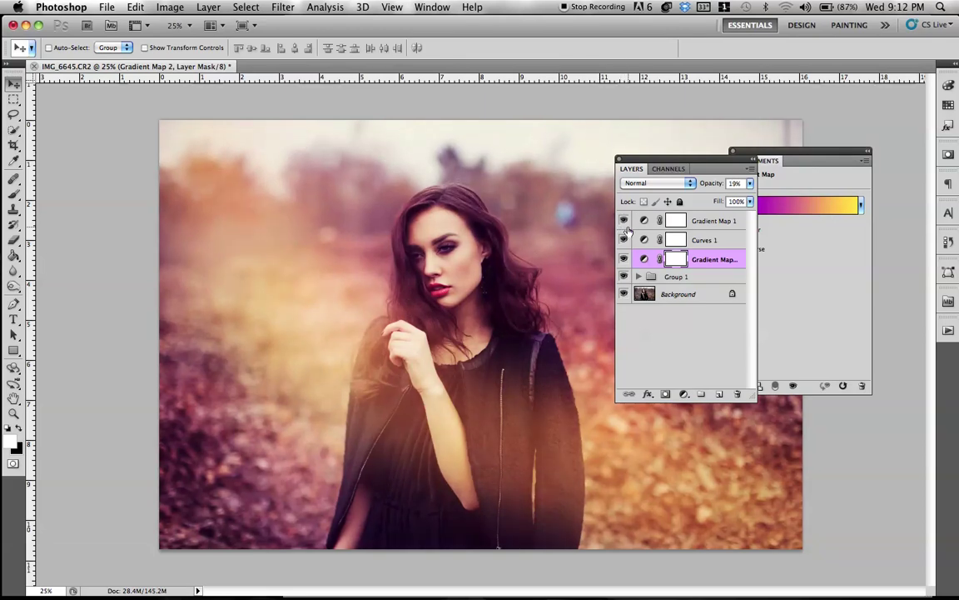
left_click(644, 220)
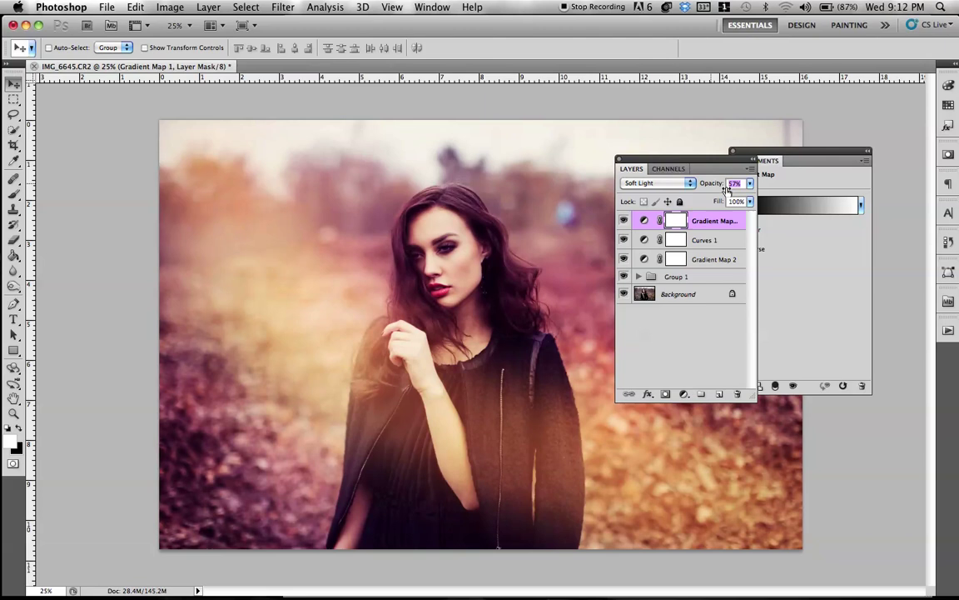
left_click_drag(722, 188, 691, 160)
left_click(198, 6)
left_click(197, 7)
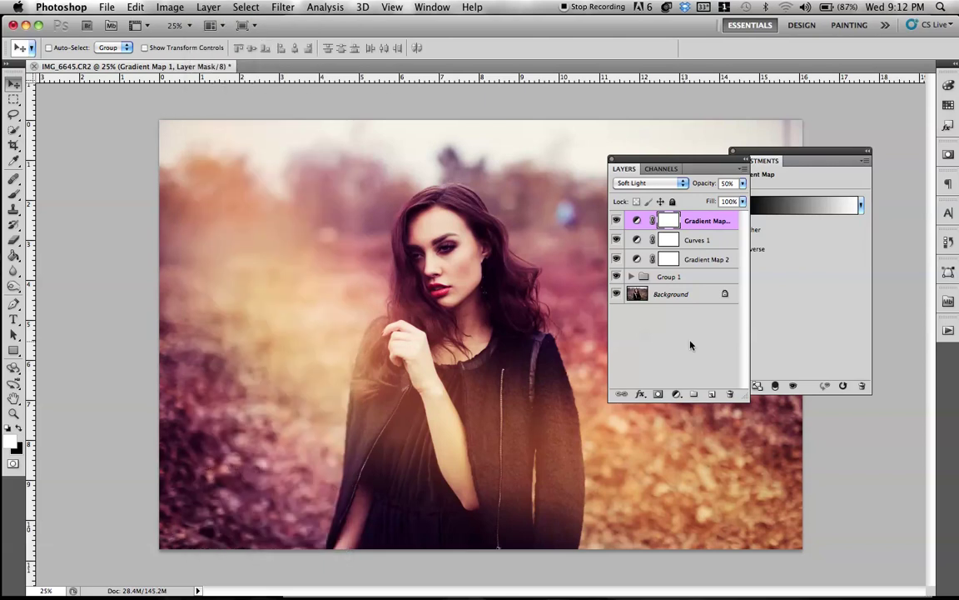
Step: Add a Solid Color fill layer above Gradient Map 1 in light neutral grey, hex a1a5a5
left_click(677, 395)
left_click(690, 405)
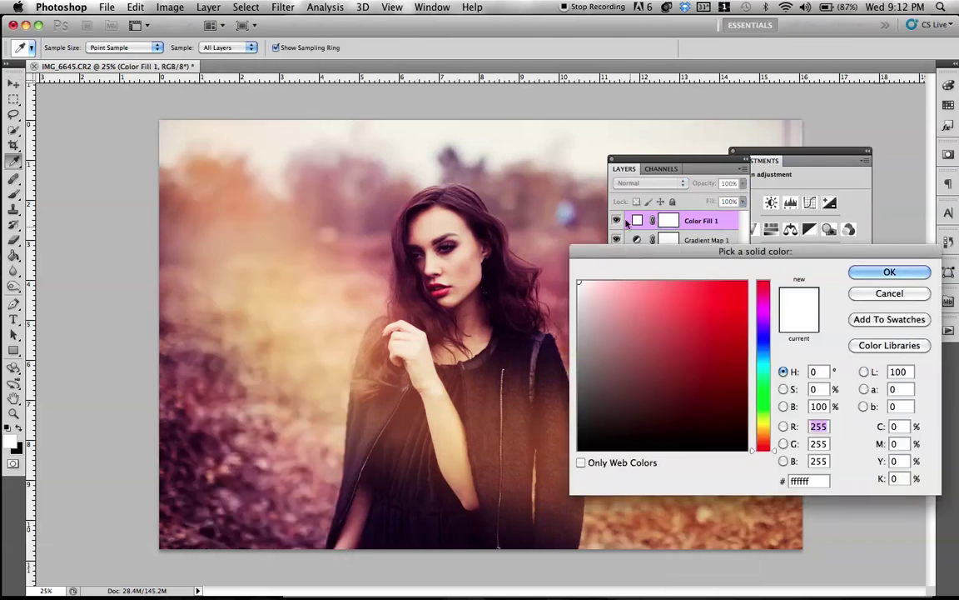
left_click_drag(768, 433, 767, 354)
left_click(665, 352)
left_click_drag(664, 352, 595, 329)
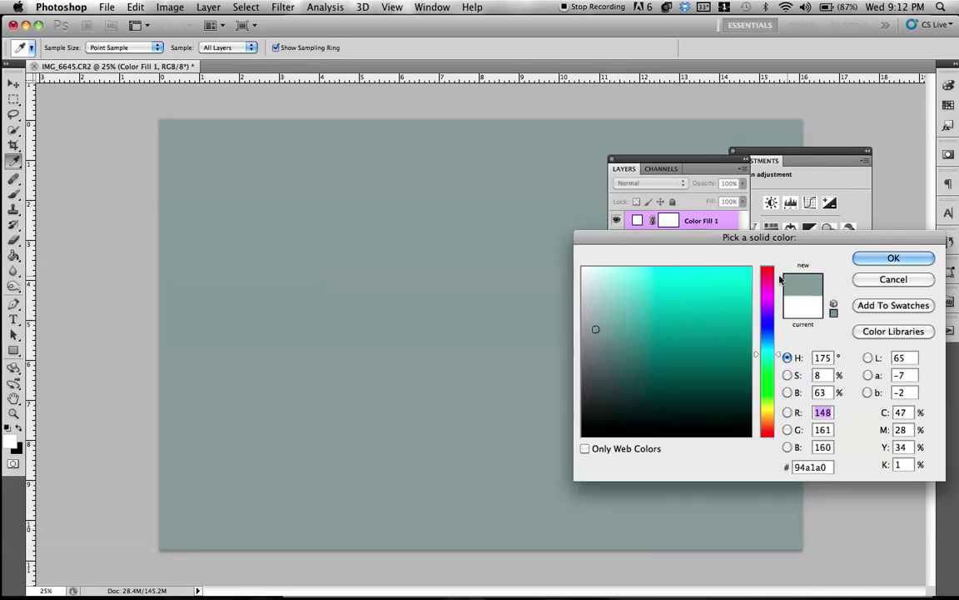
left_click_drag(710, 243, 674, 270)
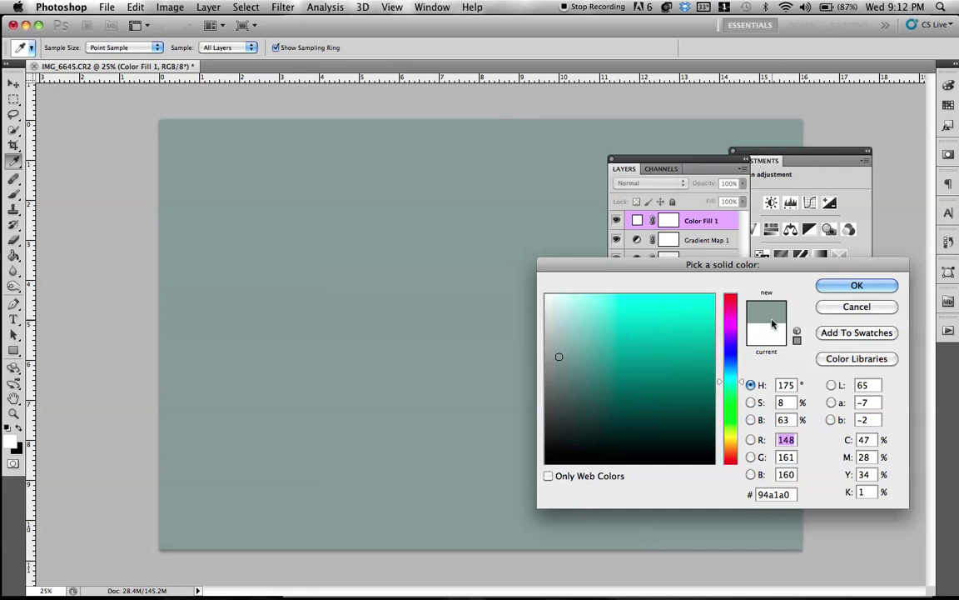
left_click_drag(578, 349, 549, 354)
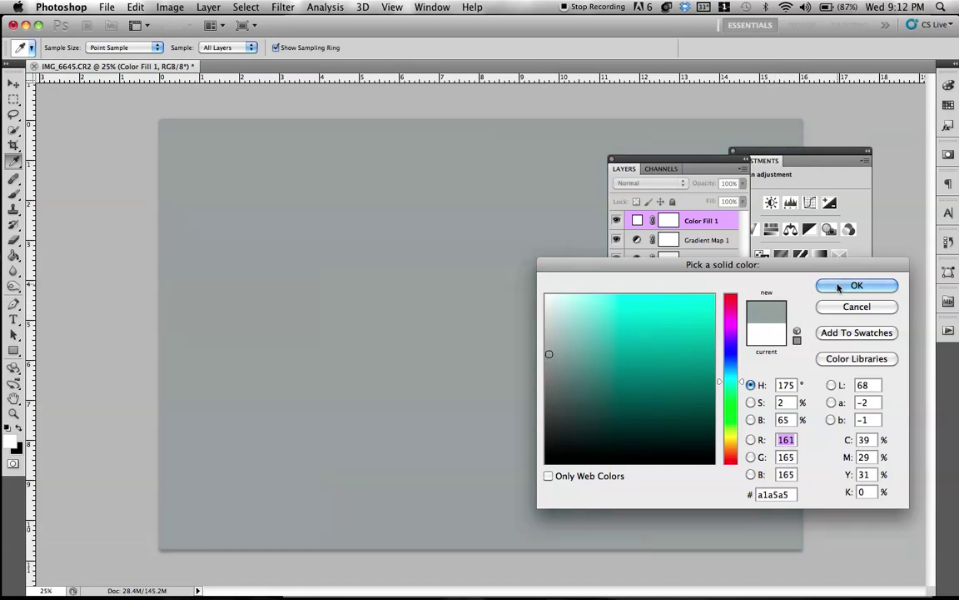
left_click(835, 286)
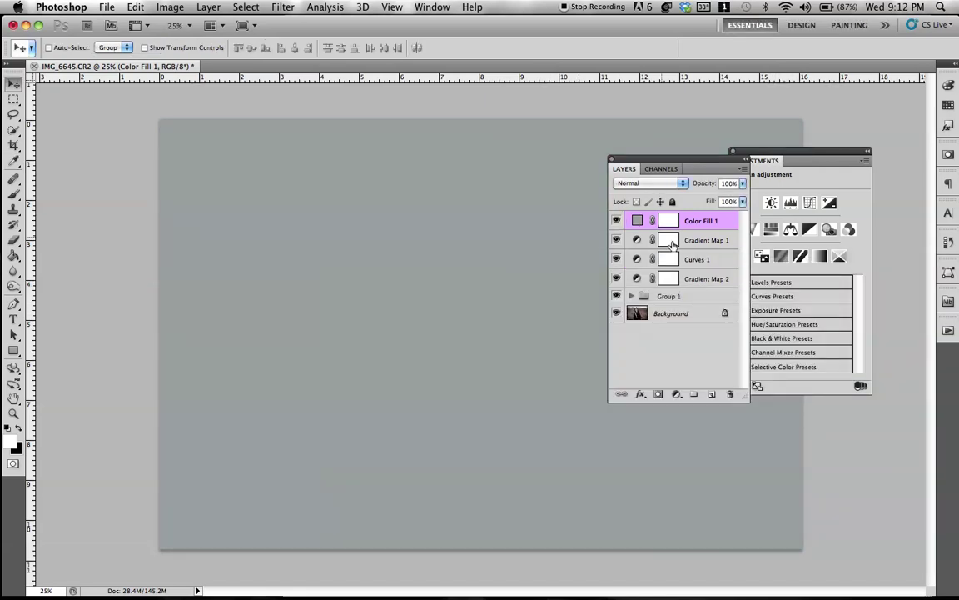
Step: Try the Lighten blend mode on Color Fill 1 at 13% opacity
left_click(676, 394)
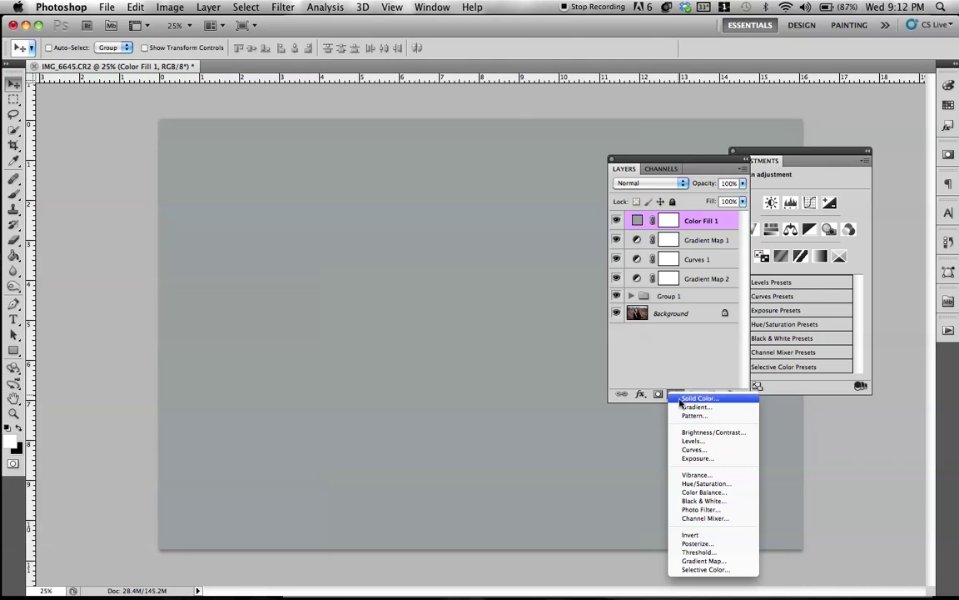
left_click(673, 344)
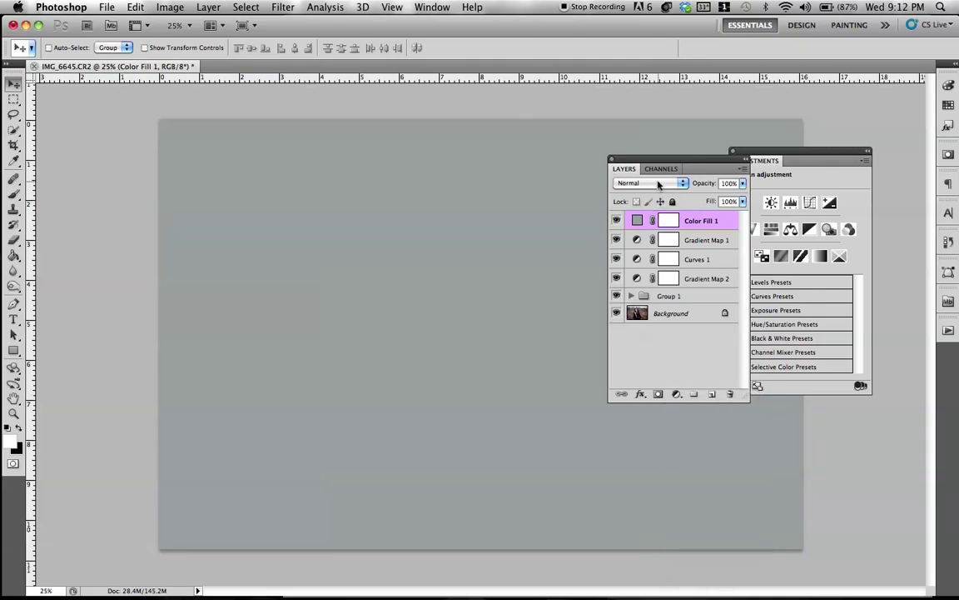
left_click(657, 183)
left_click(637, 261)
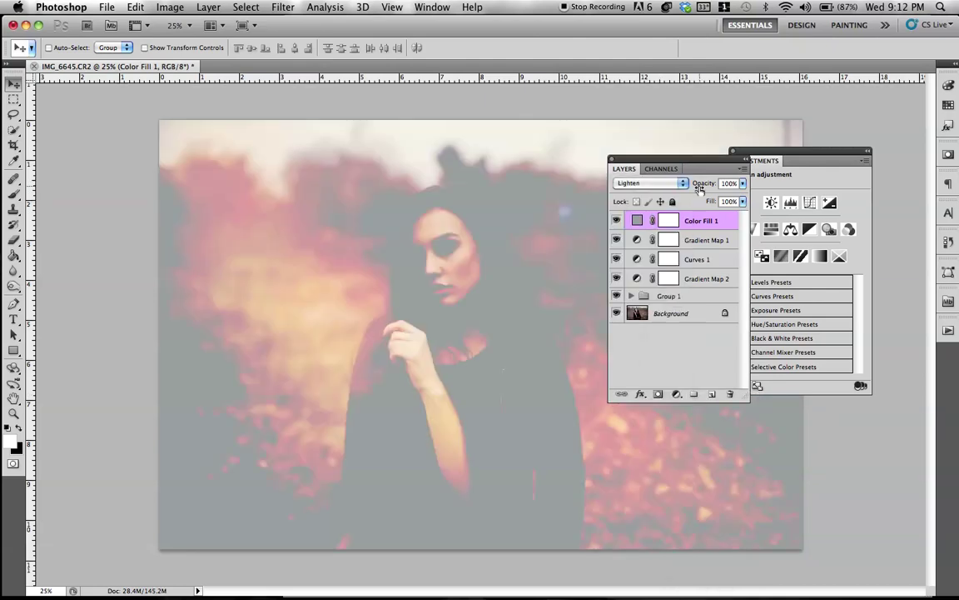
left_click_drag(702, 190, 587, 185)
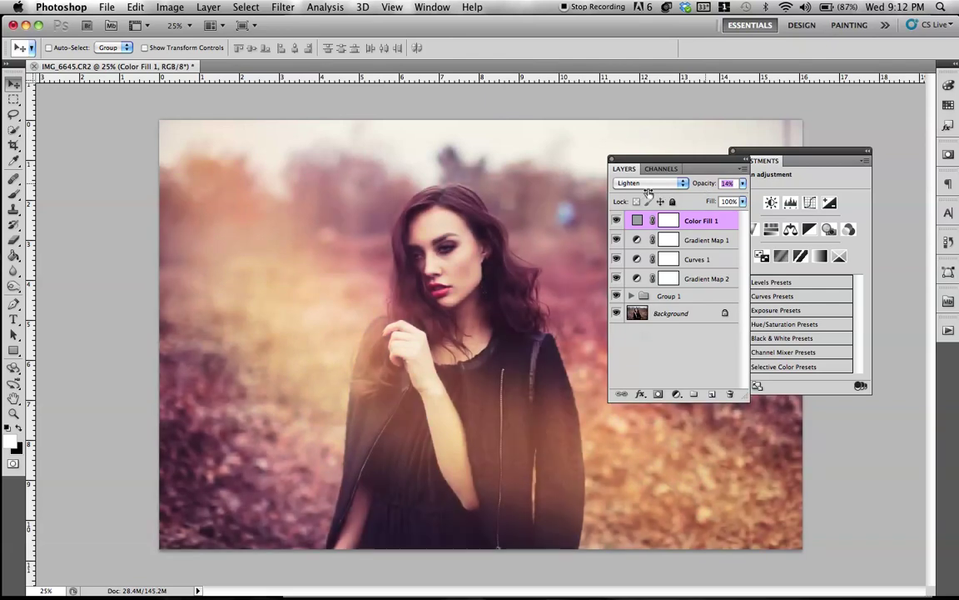
Step: Try the Exclusion blend mode on Color Fill 1, toggle its visibility for comparison and set its opacity to 25%
left_click(647, 185)
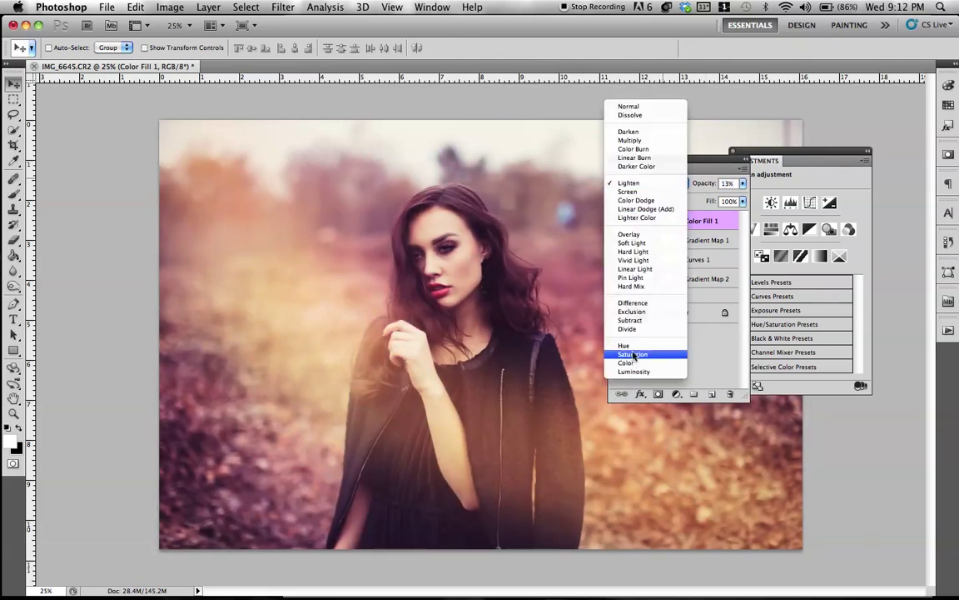
left_click(631, 311)
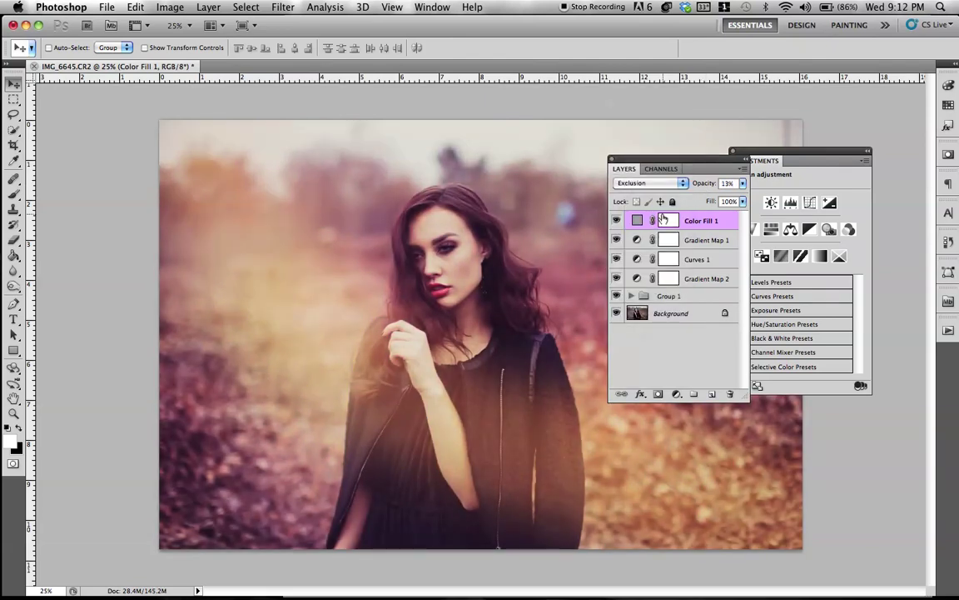
left_click(616, 222)
left_click_drag(702, 185, 705, 162)
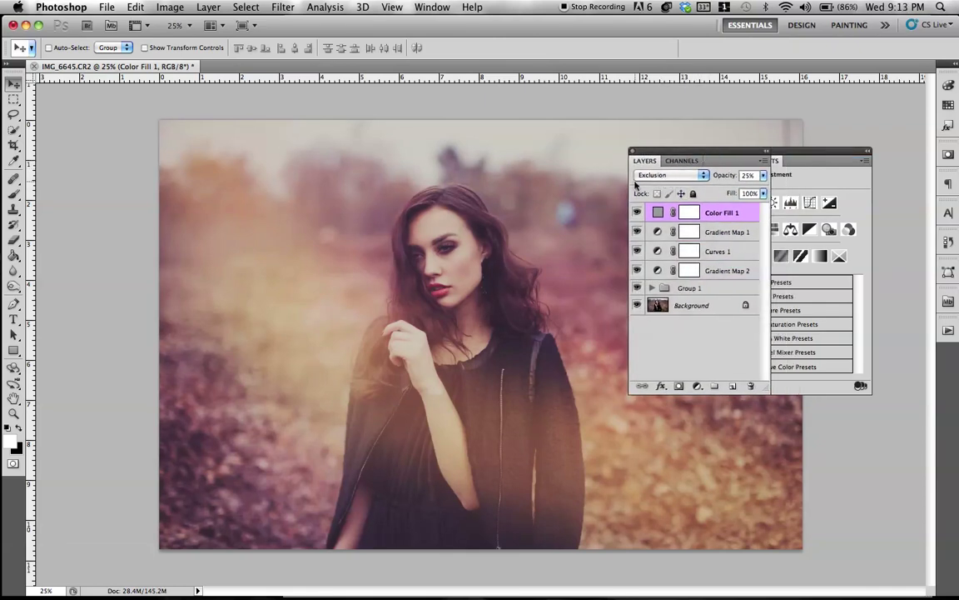
Step: Shift the hue of Color Fill 1 towards blue, hide the layer to judge the difference and delete it
double_click(658, 214)
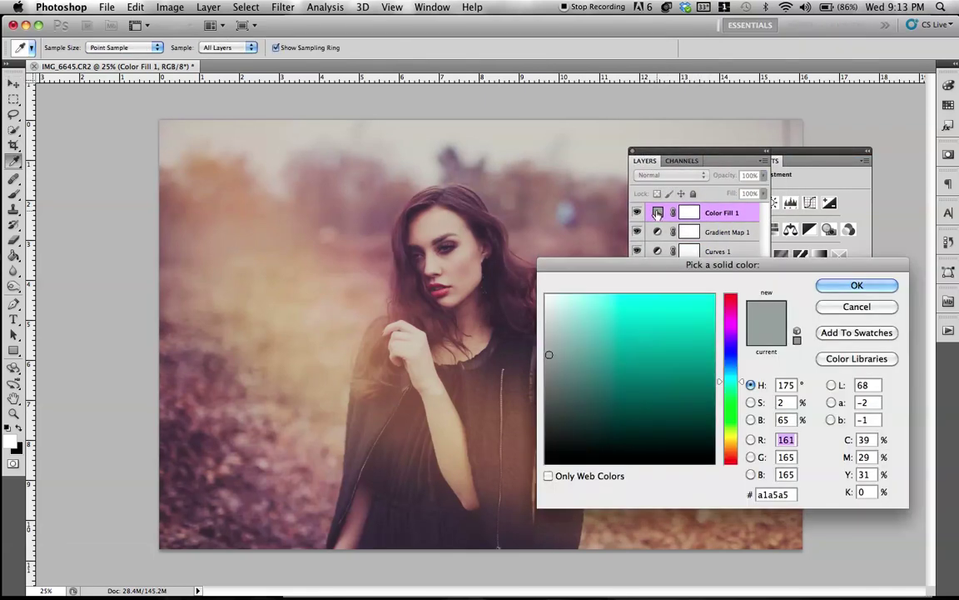
mouse_move(732, 381)
left_mouse_down()
mouse_move(734, 354)
mouse_move(735, 367)
left_mouse_up()
left_click(853, 288)
left_click(637, 213)
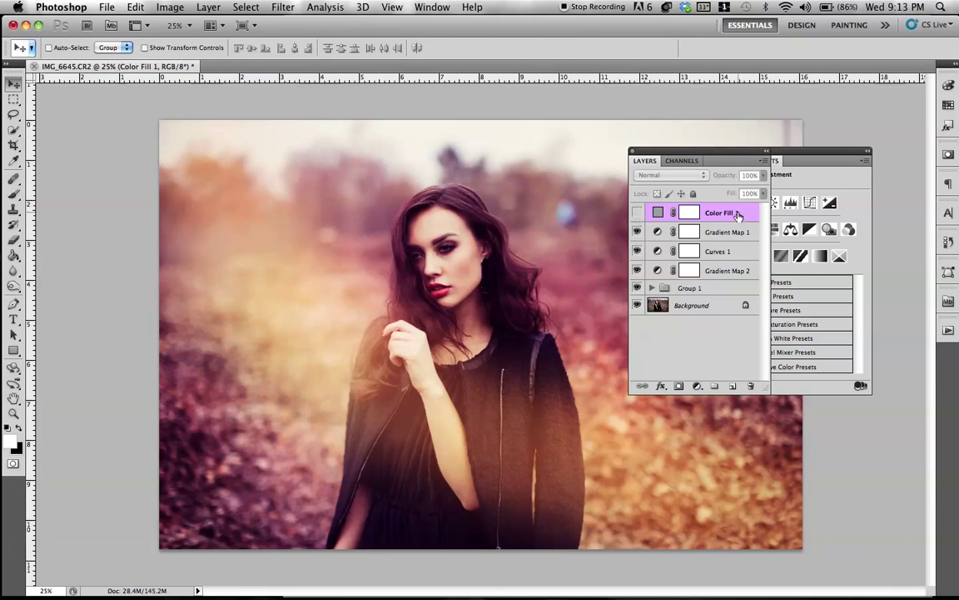
left_click_drag(744, 216, 750, 386)
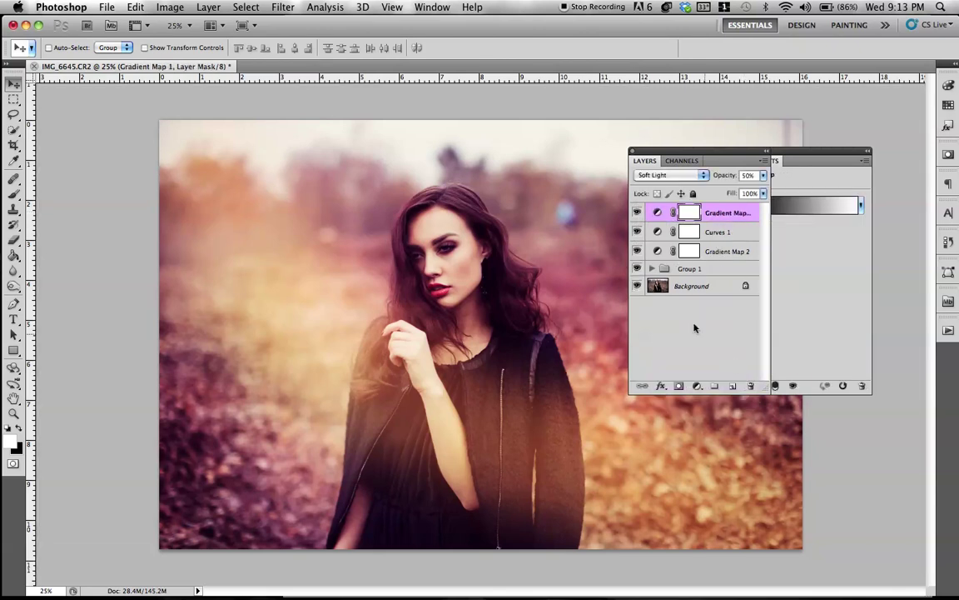
Step: Compare the portrait with Curves 1 and Gradient Map 2 each hidden and shown, and lower Gradient Map 2's opacity to 10%
left_click(639, 230)
left_click(639, 230)
left_click(639, 251)
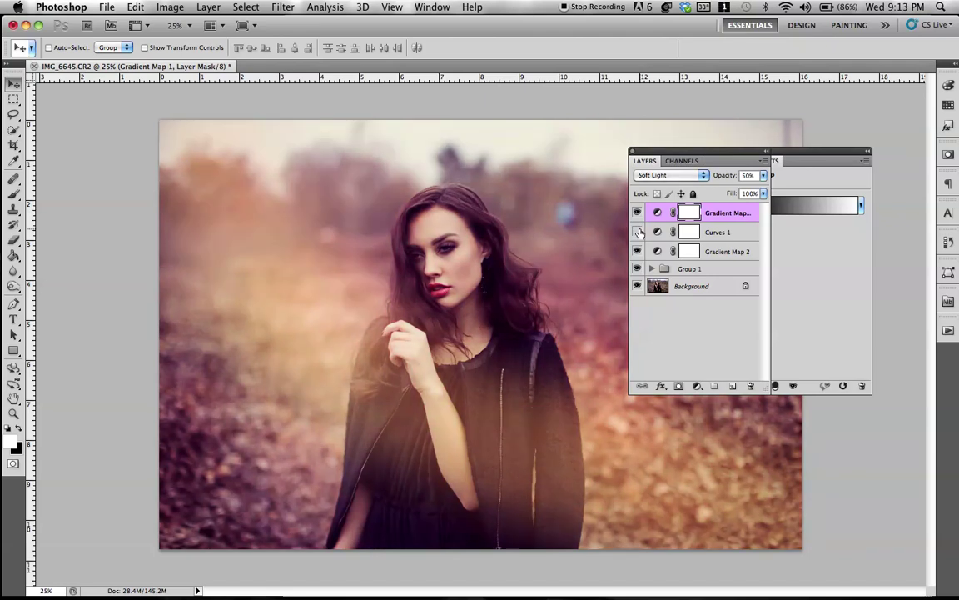
left_click(639, 250)
left_click(637, 251)
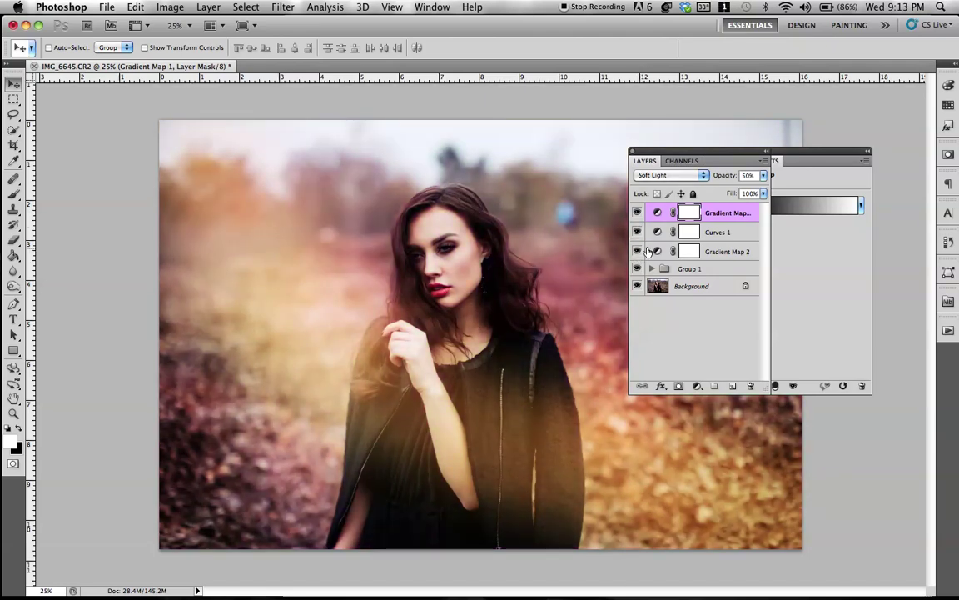
left_click(718, 251)
left_click_drag(724, 180, 720, 181)
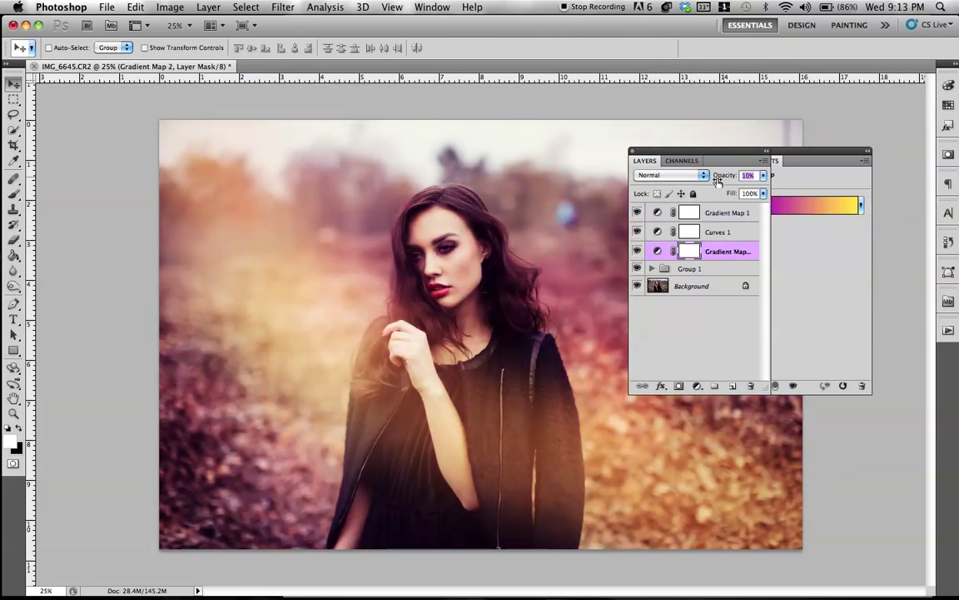
Step: Duplicate the Background layer, move the copy to the top of the layer stack and hide it
left_click(688, 283)
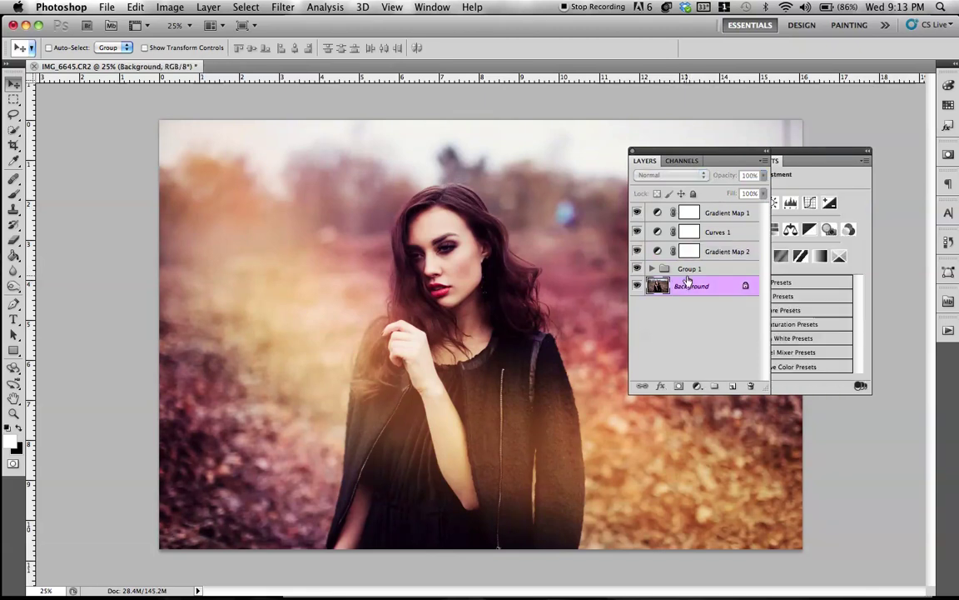
key("ctrl+j")
left_click_drag(695, 285, 720, 212)
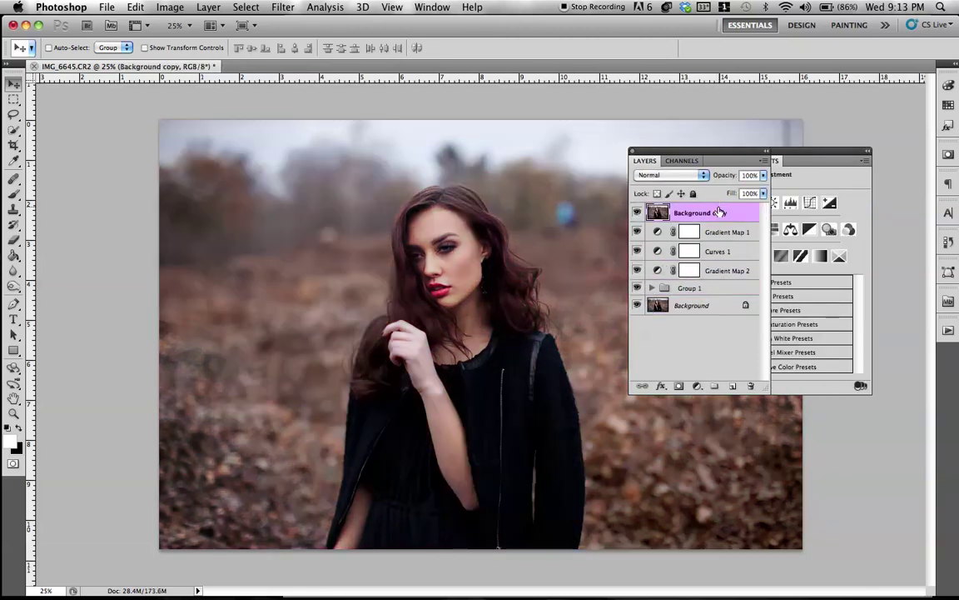
left_click(639, 211)
Step: Compare the original and the edited portrait at 16.7% and 25% zoom by showing and hiding the Background copy
left_click_drag(664, 154, 769, 137)
key("super+minus")
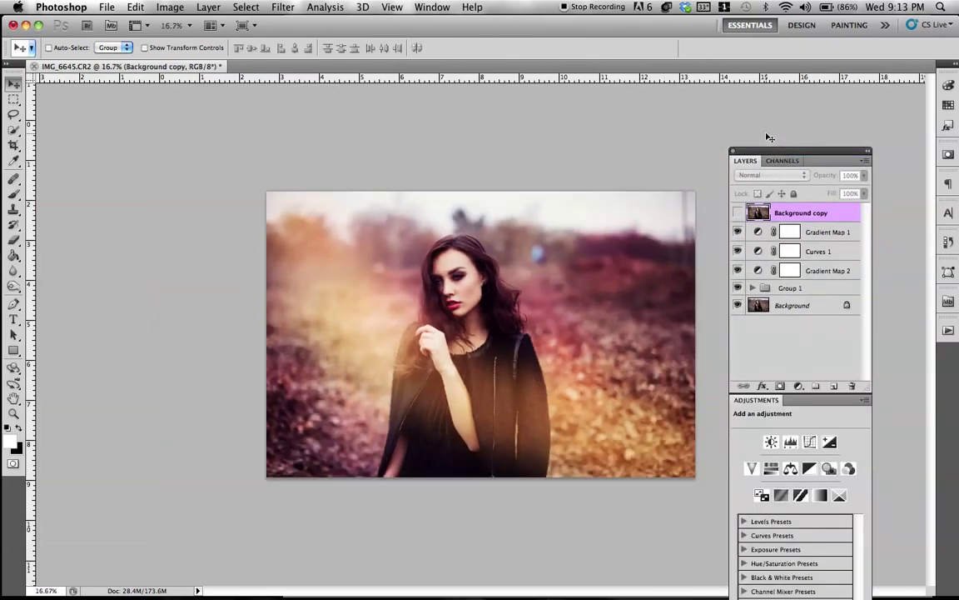
left_click(737, 213)
left_click(737, 212)
key("super+plus")
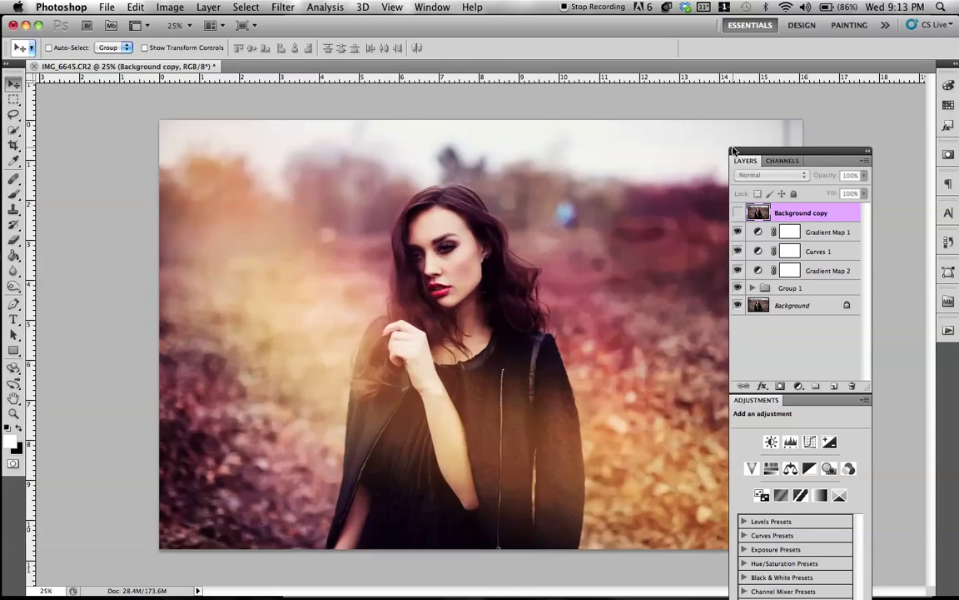
left_click_drag(760, 154, 750, 111)
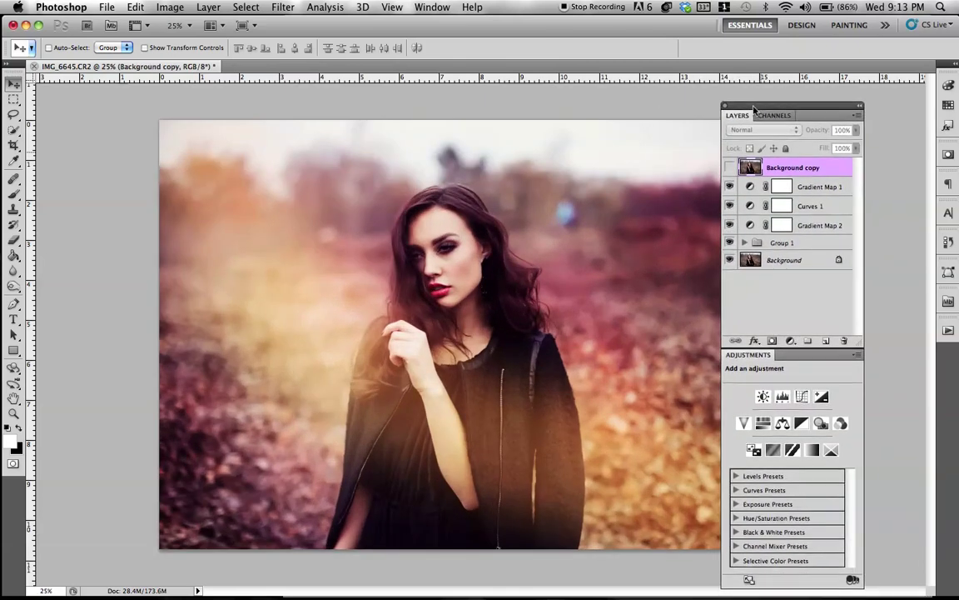
left_click(725, 169)
left_click(725, 169)
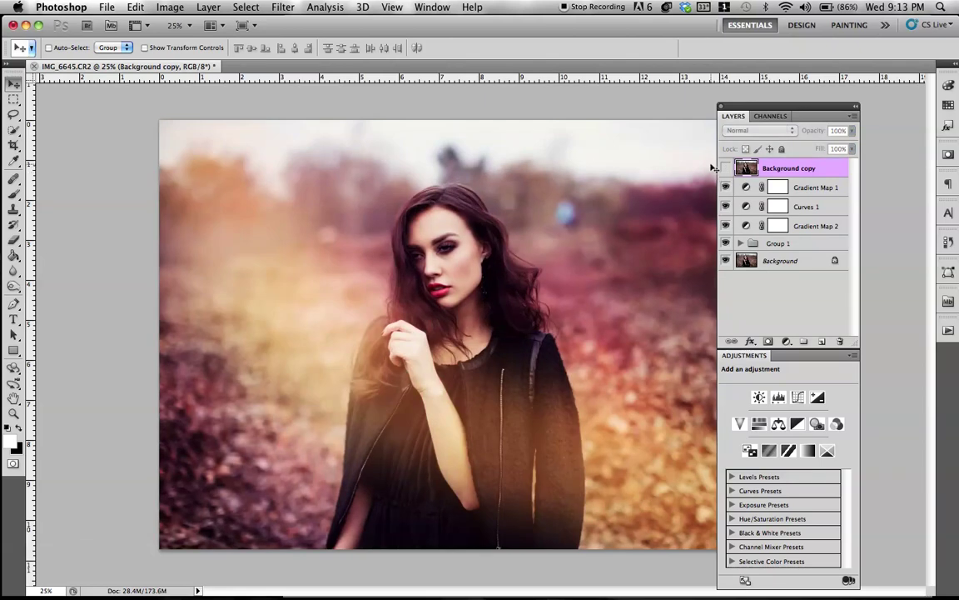